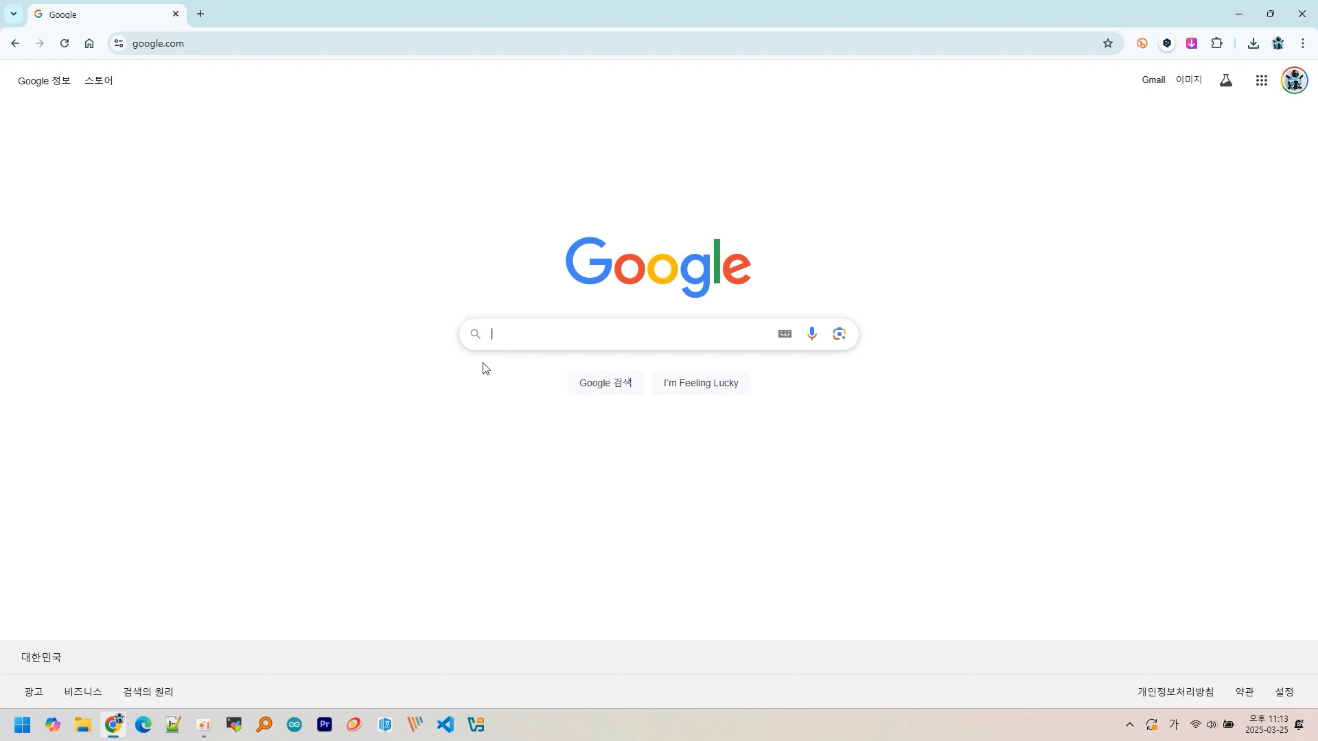
- Search Google for 'virtualbox' and open the official VirtualBox downloads page
{"action": "key", "text": "Hangul"}
{"action": "type", "text": "vi"}
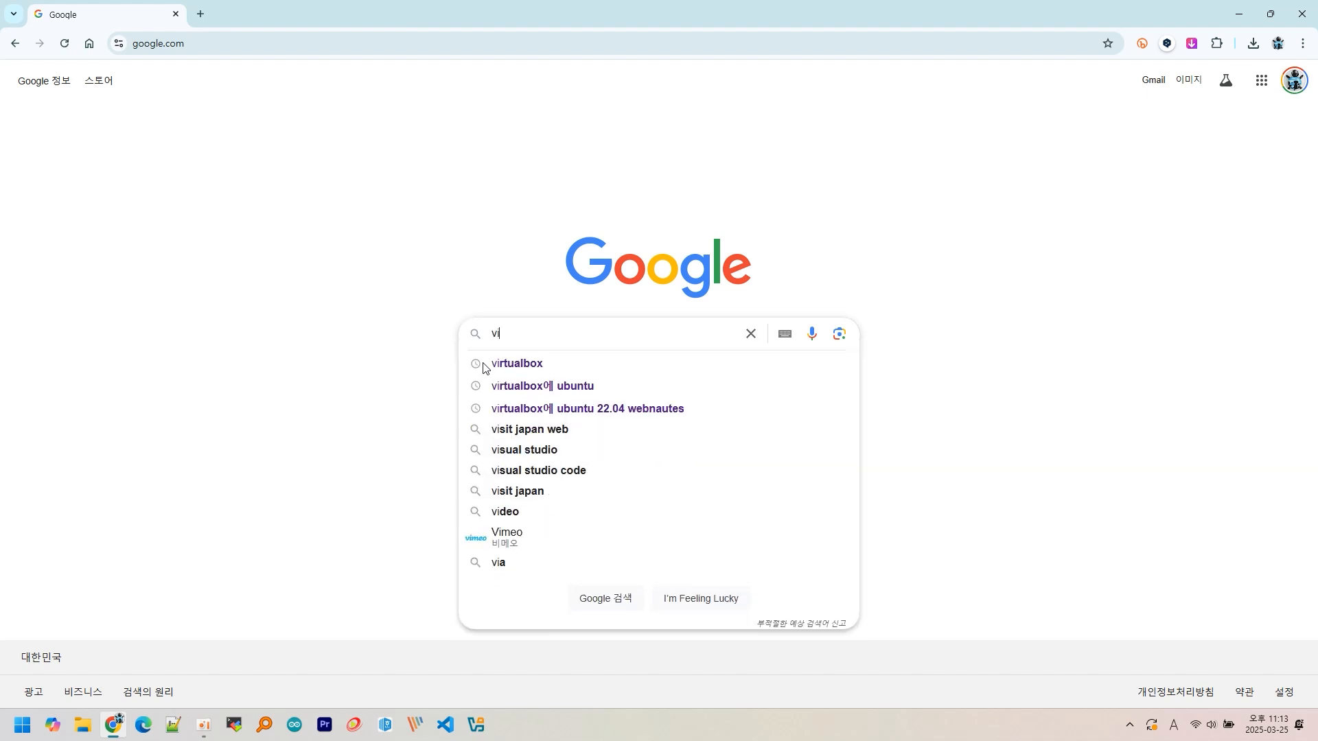
{"action": "type", "text": "rtualbox"}
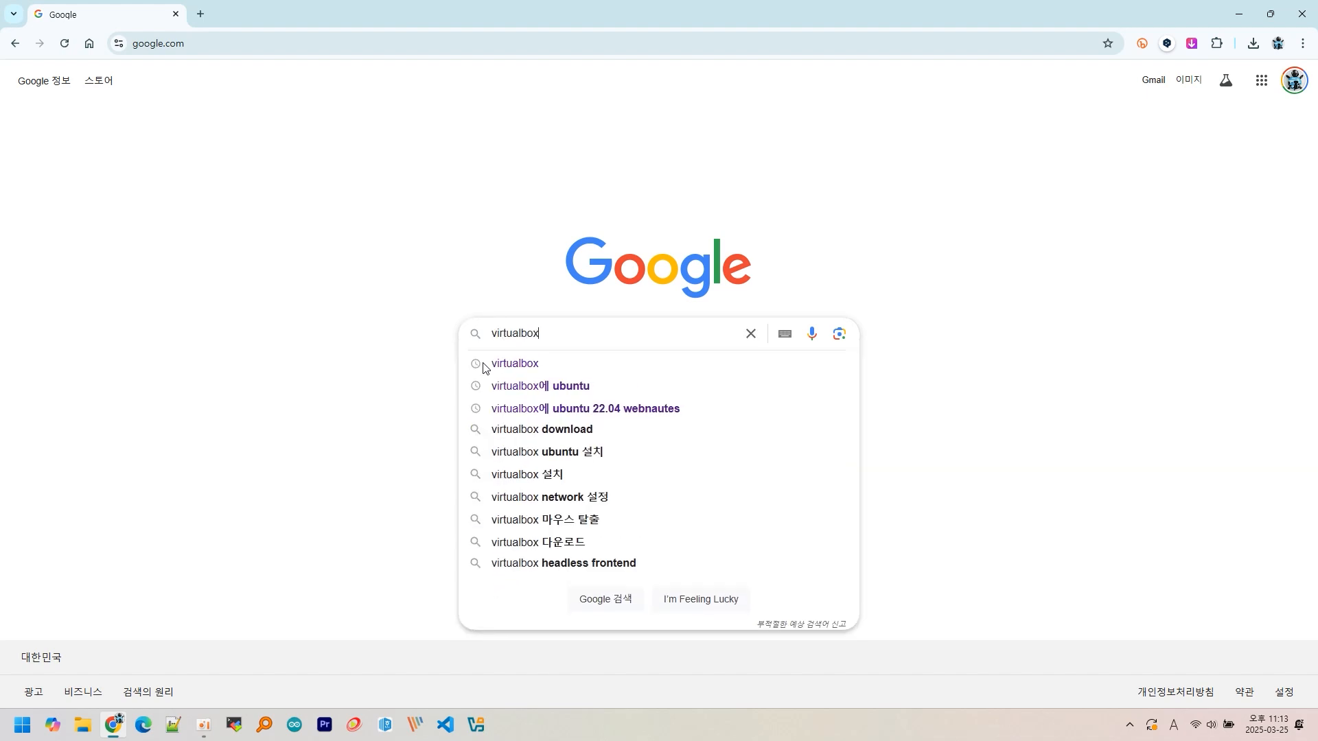
{"action": "key", "text": "Return"}
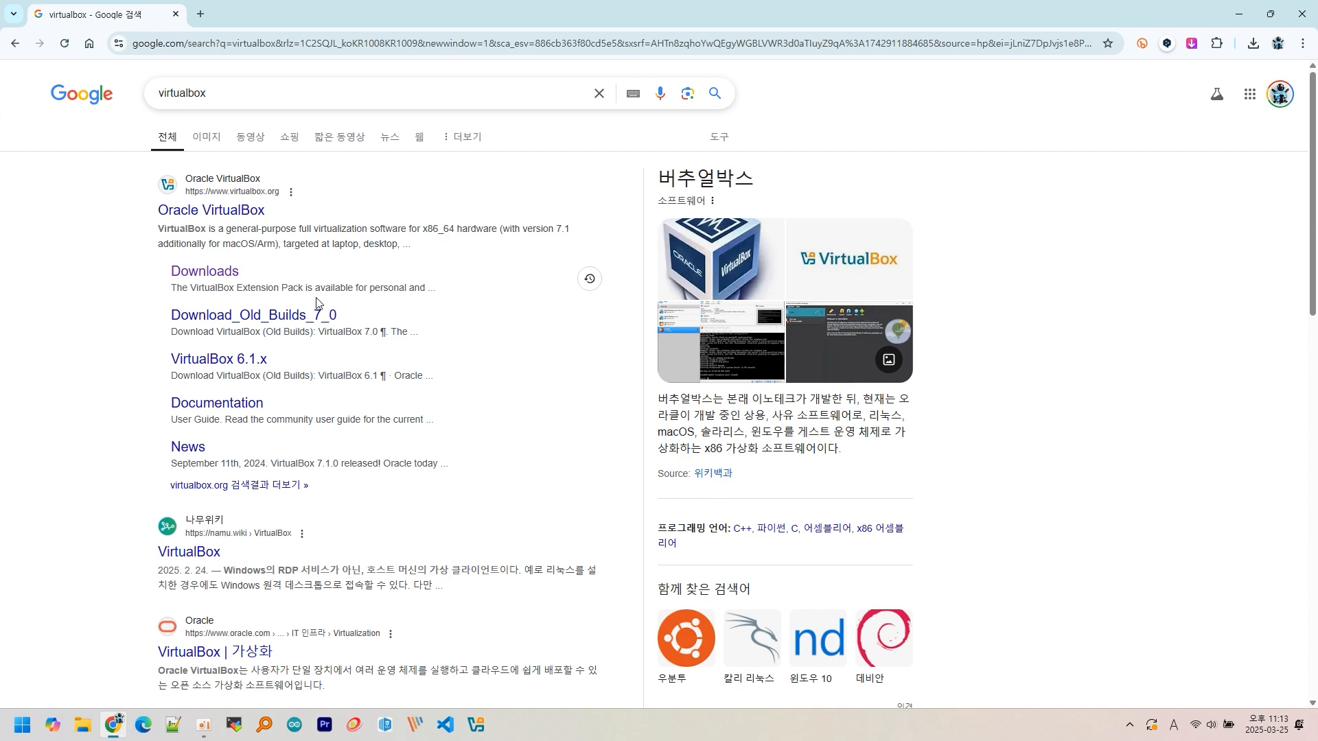
{"action": "left_click", "coordinate": [229, 275]}
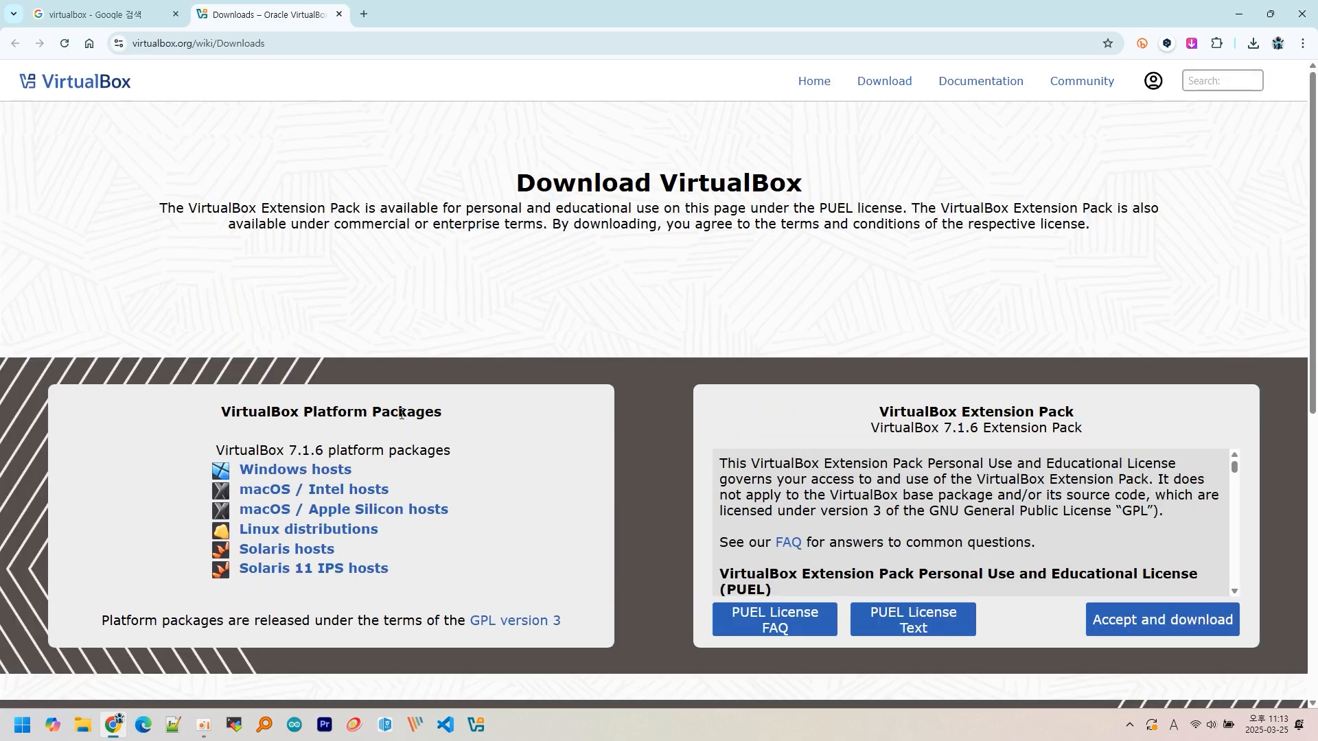
- Download the VirtualBox 7.1.6 Windows hosts installer and the Extension Pack, then close the tab
{"action": "double_click", "coordinate": [292, 450]}
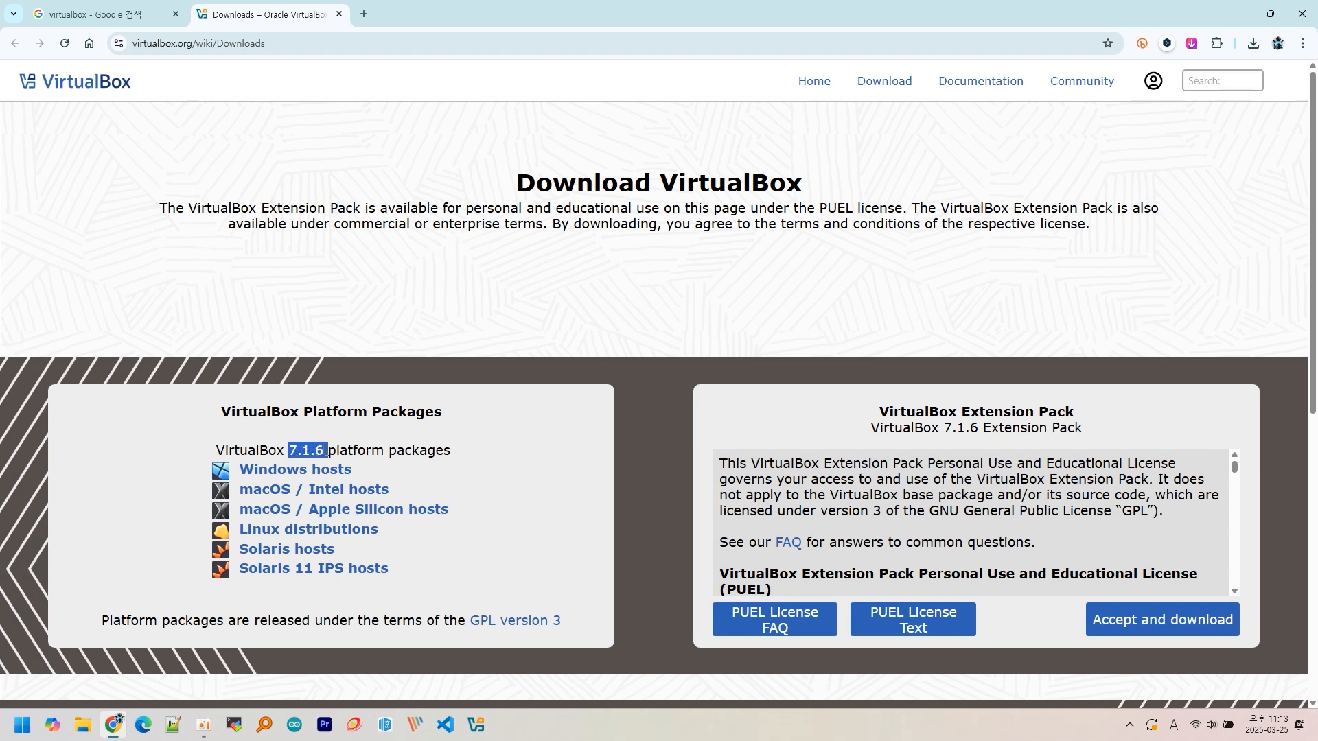
{"action": "left_click", "coordinate": [418, 425]}
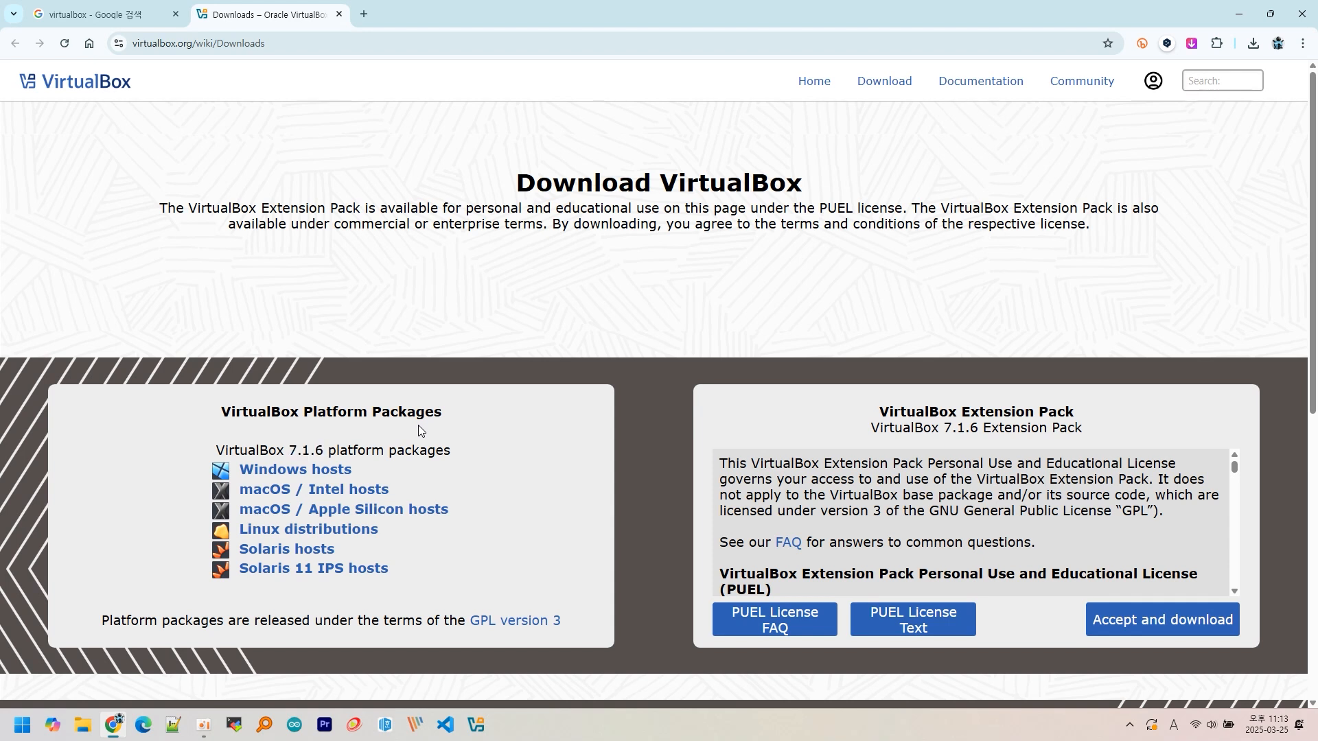
{"action": "left_click", "coordinate": [343, 474]}
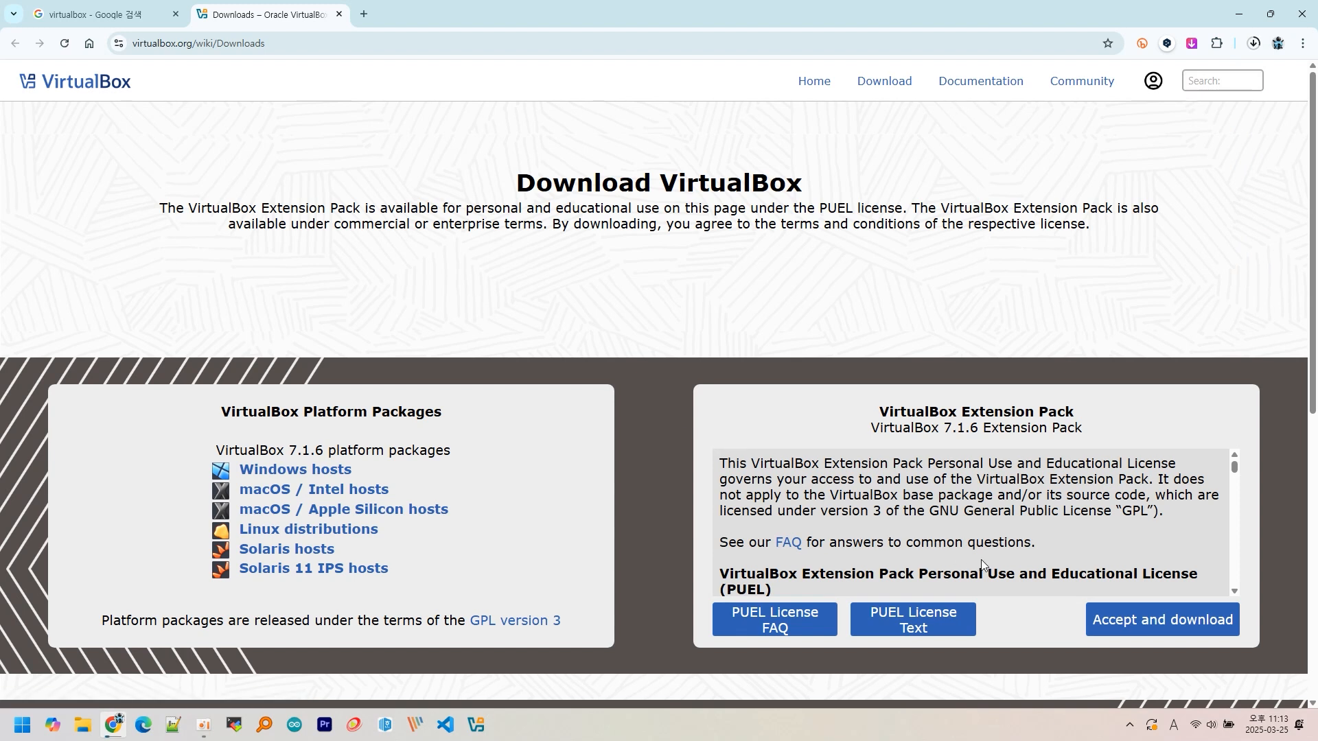
{"action": "left_click", "coordinate": [1132, 623]}
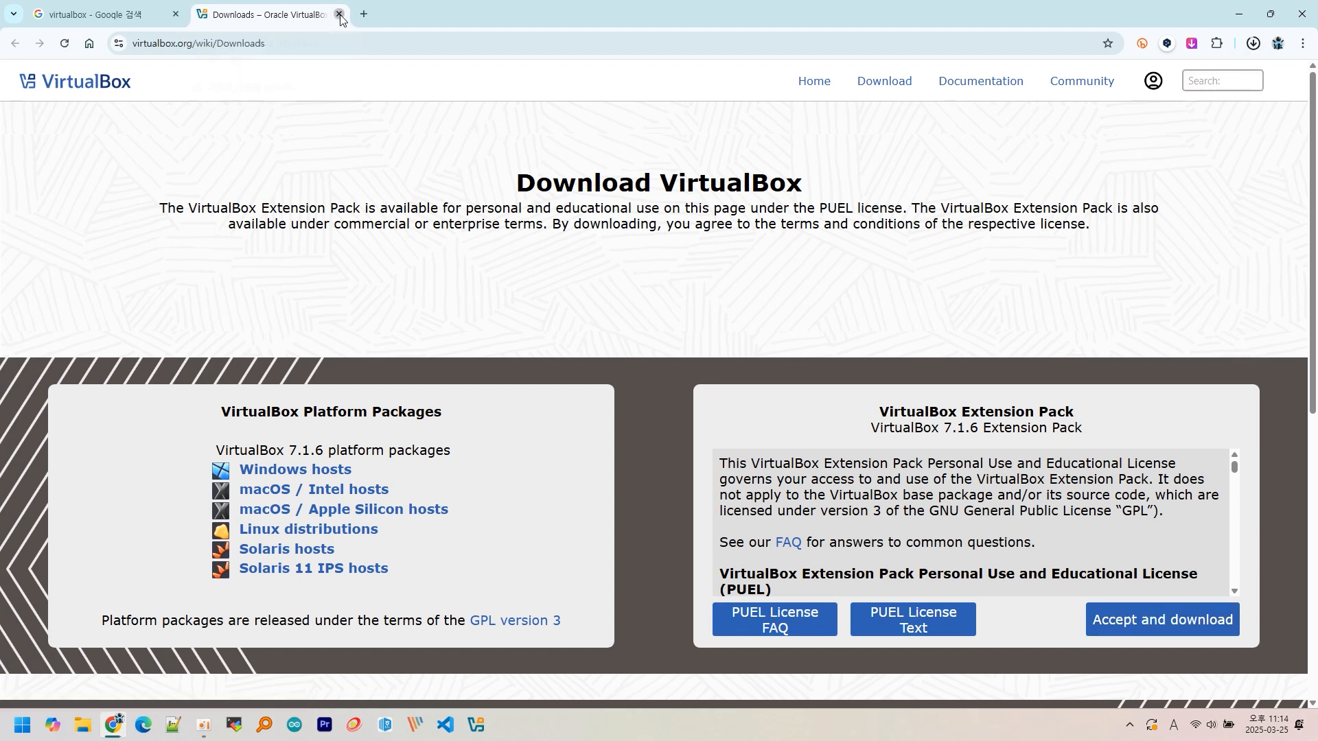
{"action": "left_click", "coordinate": [339, 15]}
- Search for 'ubuntu' and download Ubuntu Desktop 24.04.2 LTS
{"action": "left_click_drag", "start_coordinate": [261, 92], "coordinate": [74, 83]}
{"action": "type", "text": "u"}
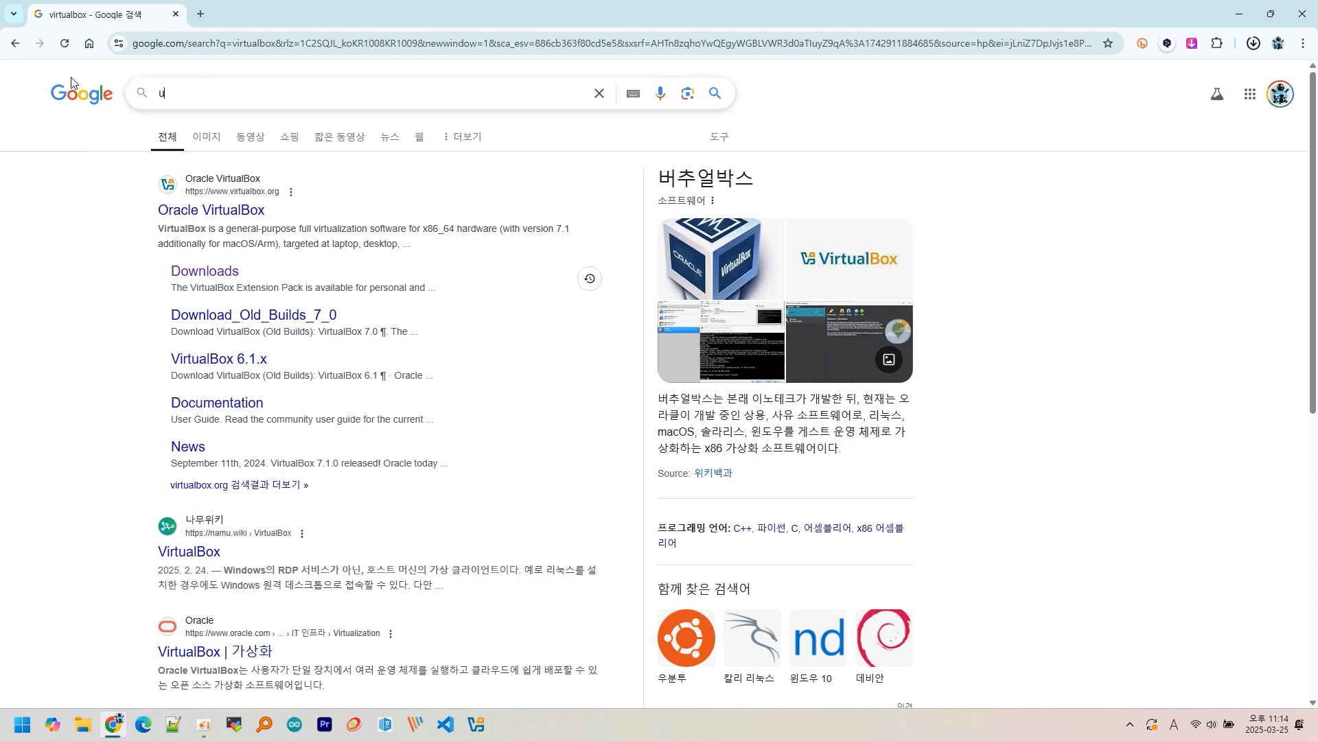
{"action": "type", "text": "buntu"}
{"action": "key", "text": "Return"}
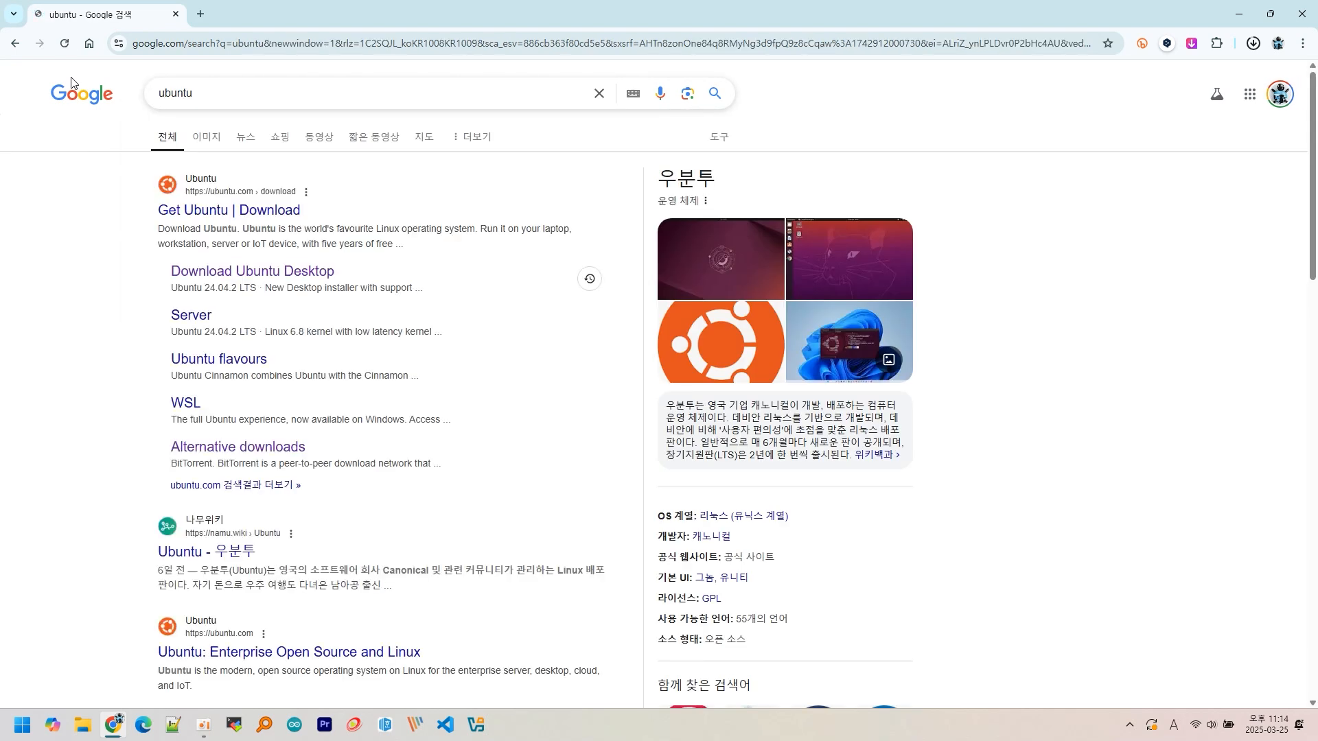
{"action": "left_click", "coordinate": [238, 273]}
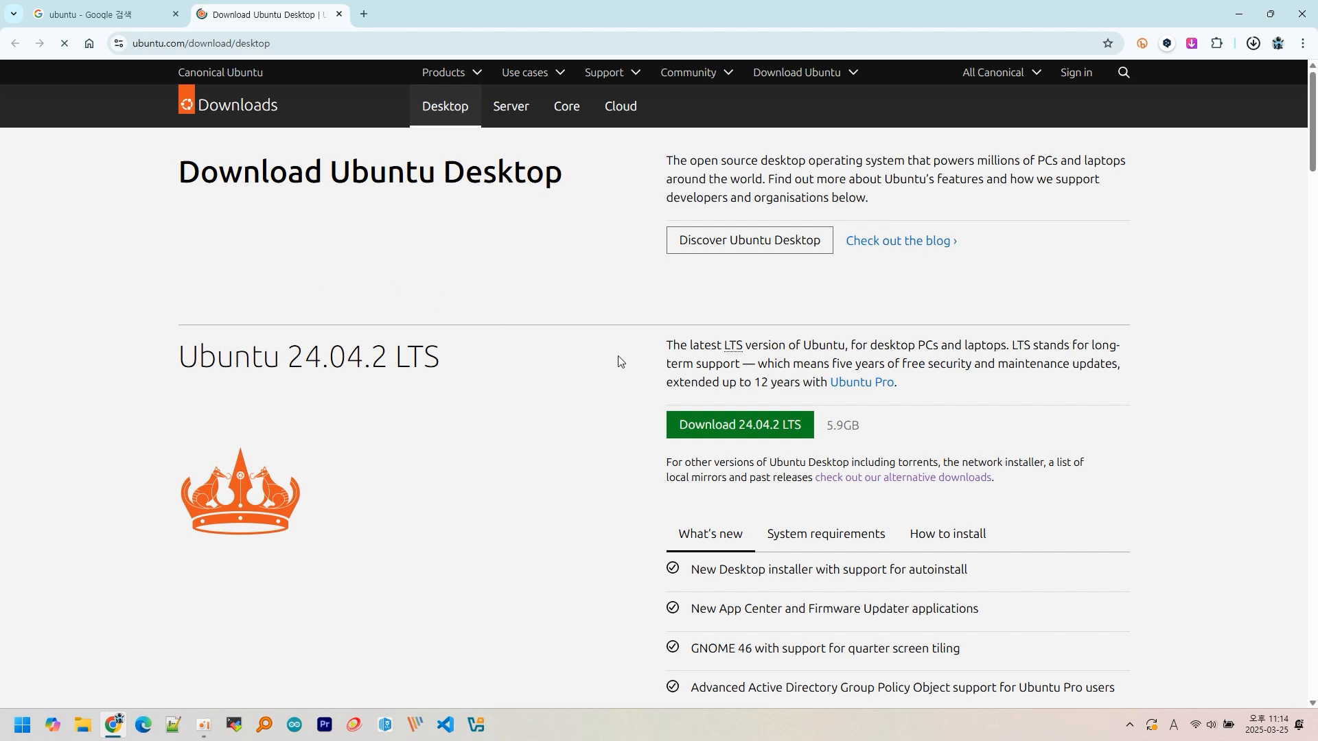
{"action": "left_click", "coordinate": [796, 432]}
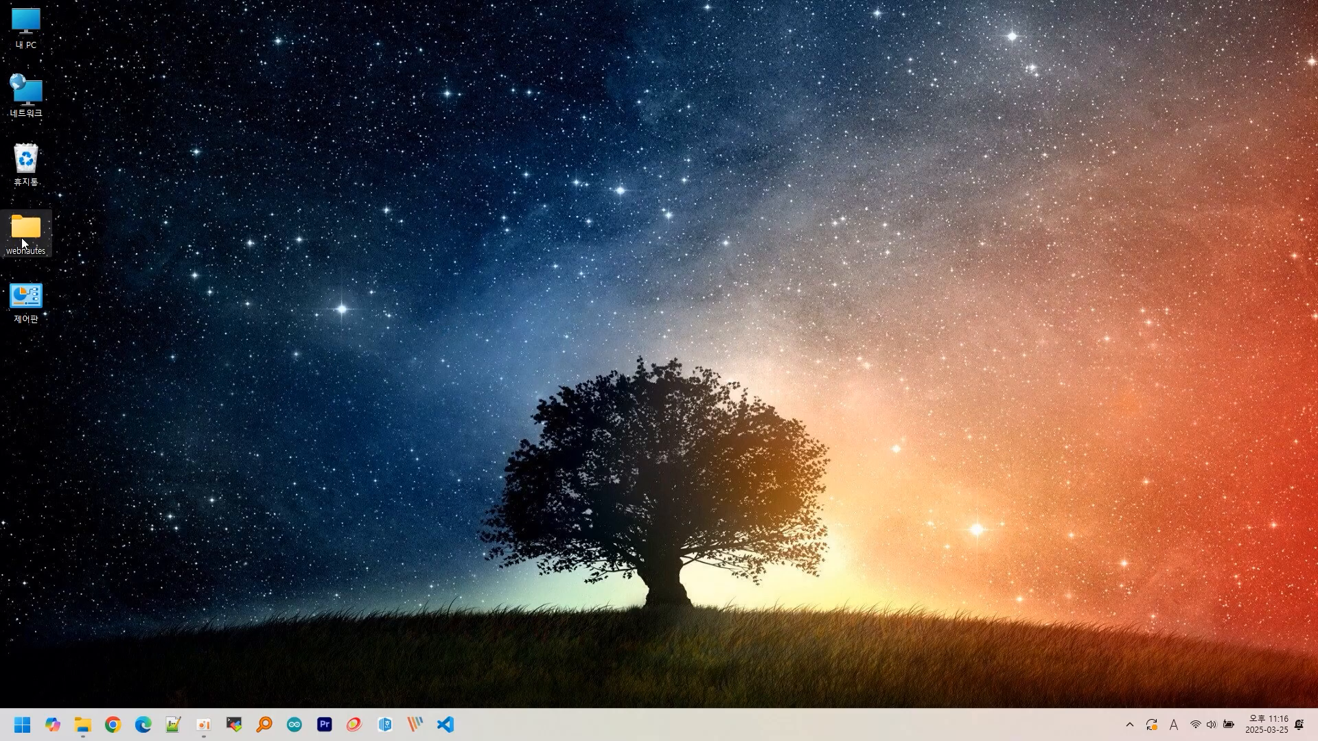
- Open the Downloads folder and select the VirtualBox 7.1.6 installer
{"action": "double_click", "coordinate": [22, 238]}
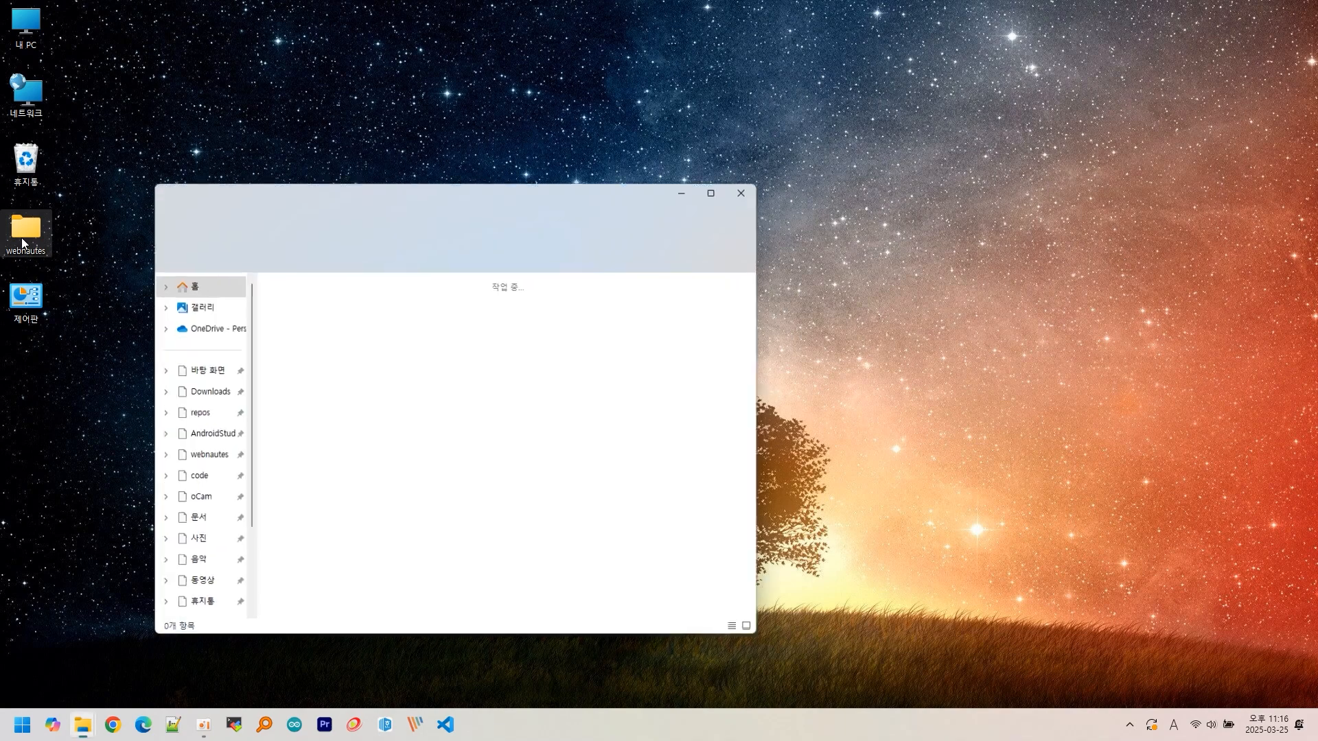
{"action": "left_click", "coordinate": [201, 392]}
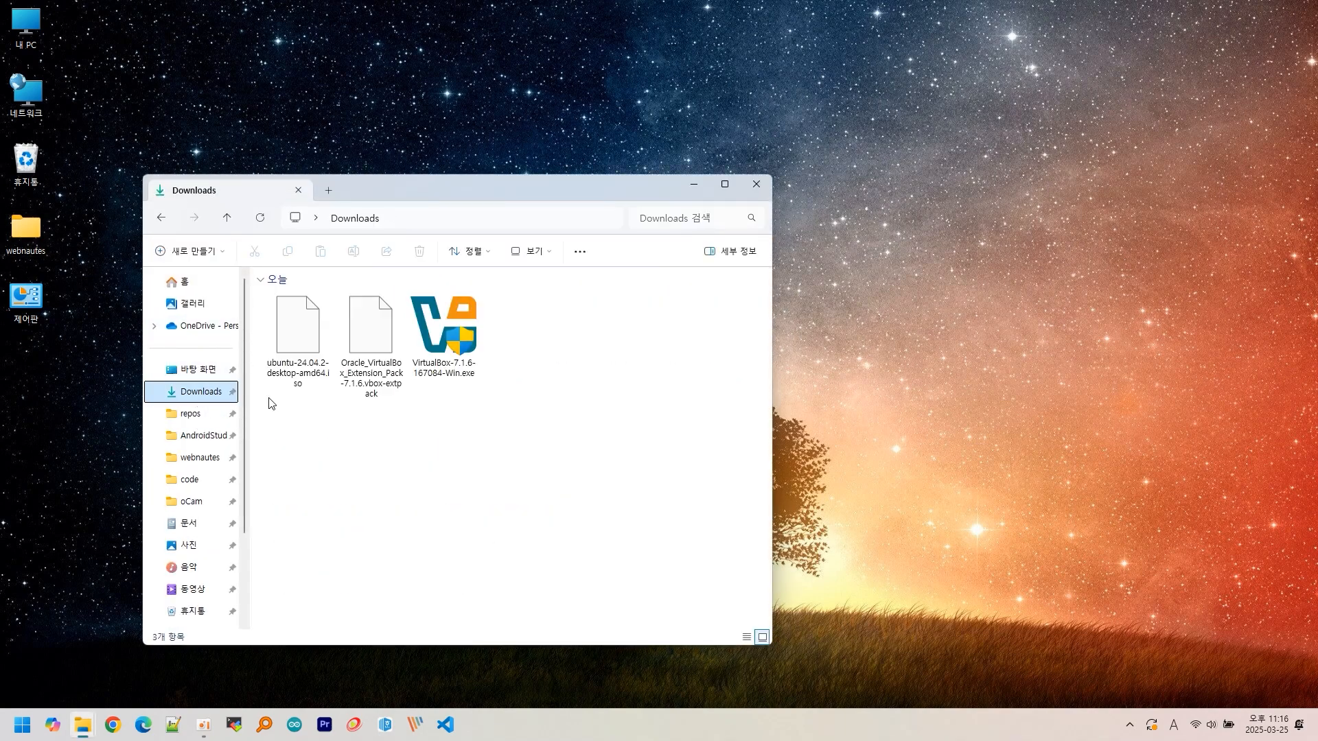
{"action": "left_click", "coordinate": [446, 338]}
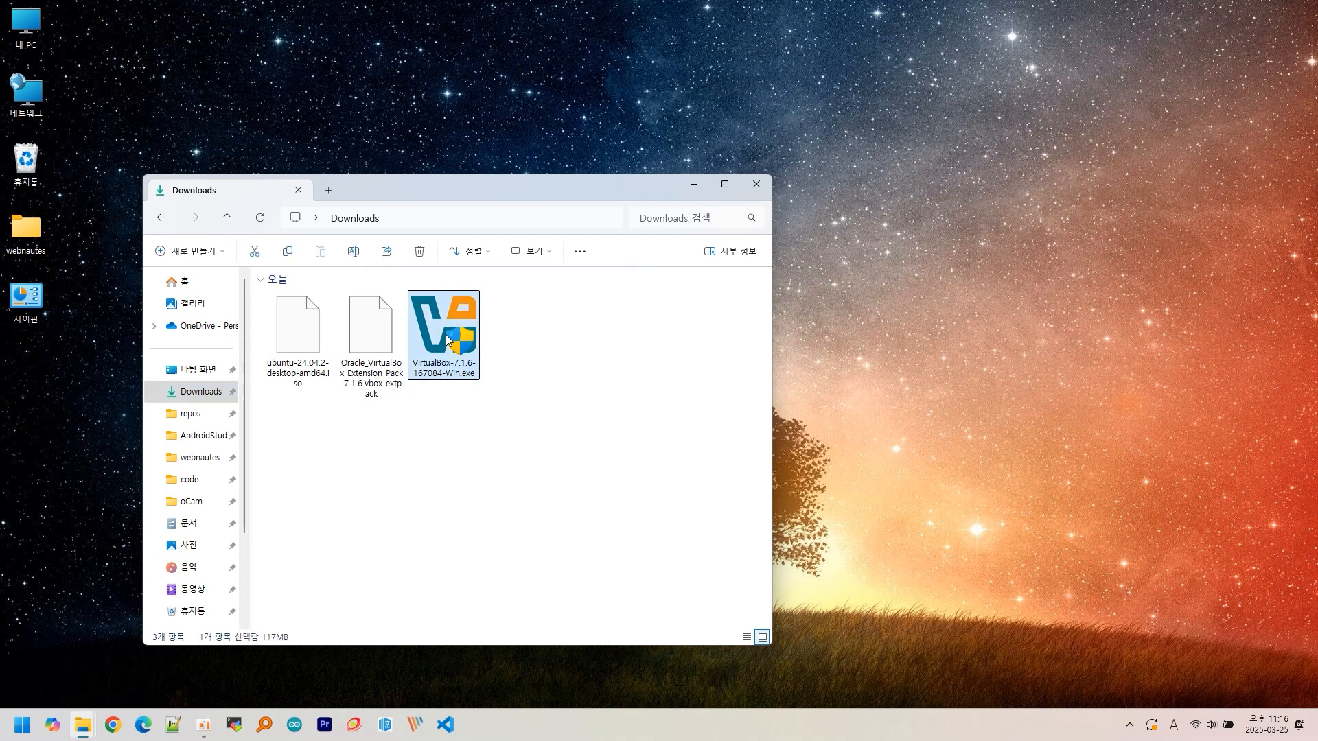
- Install VirtualBox 7.1.6 with default features and shortcuts, accepting the license, and launch it on finish
{"action": "double_click", "coordinate": [446, 338]}
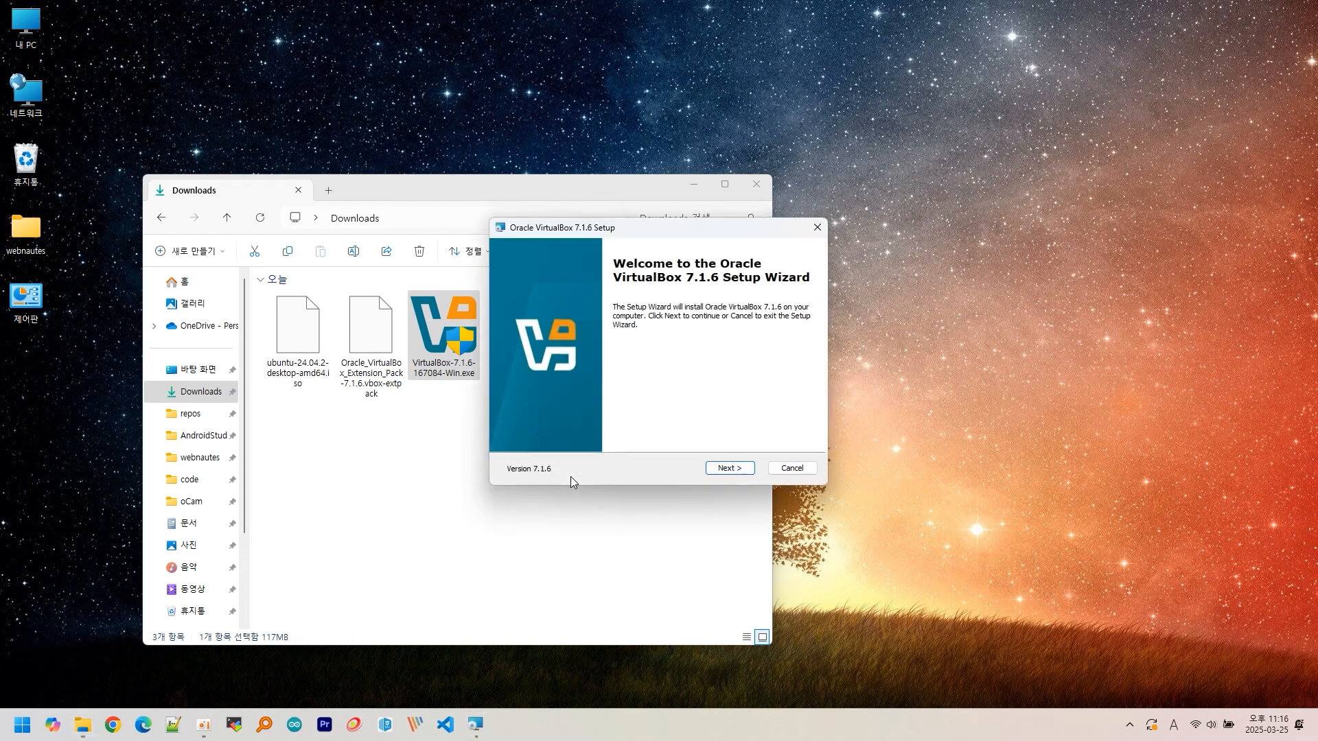
{"action": "left_click", "coordinate": [728, 469]}
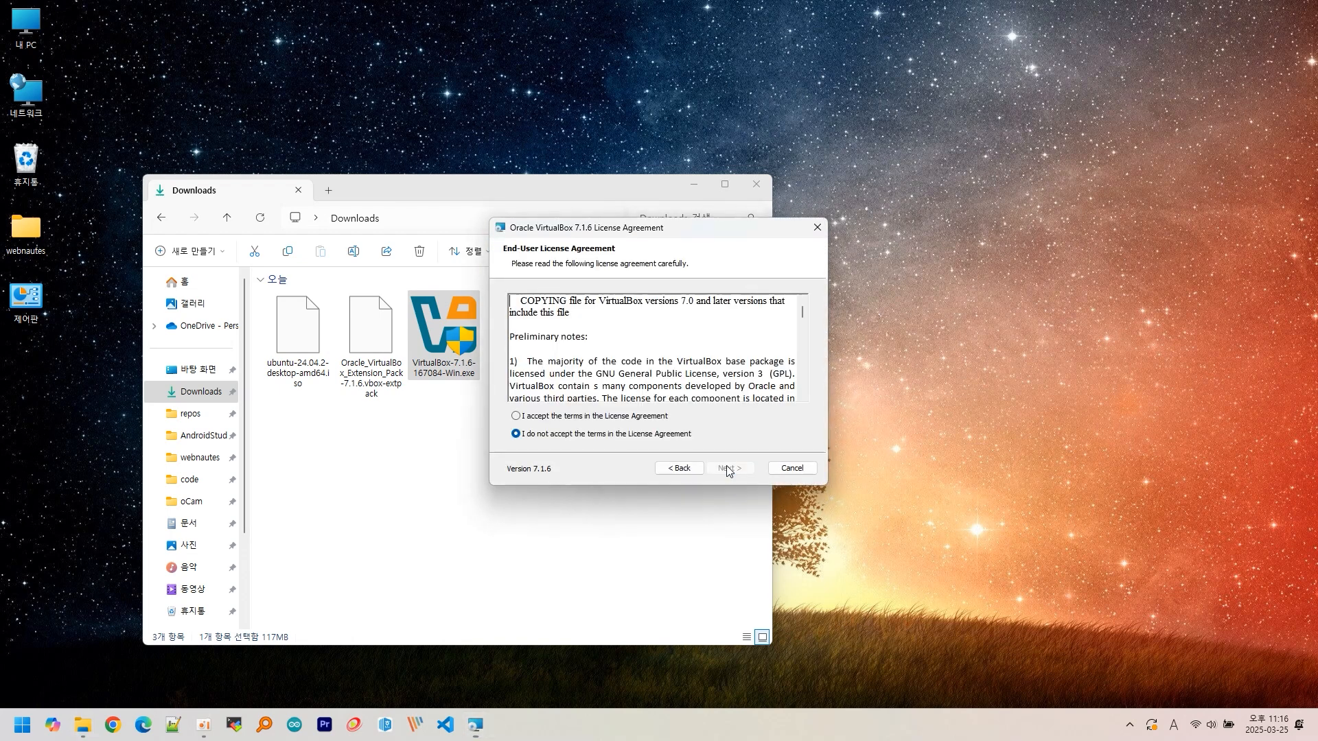
{"action": "left_click", "coordinate": [643, 417]}
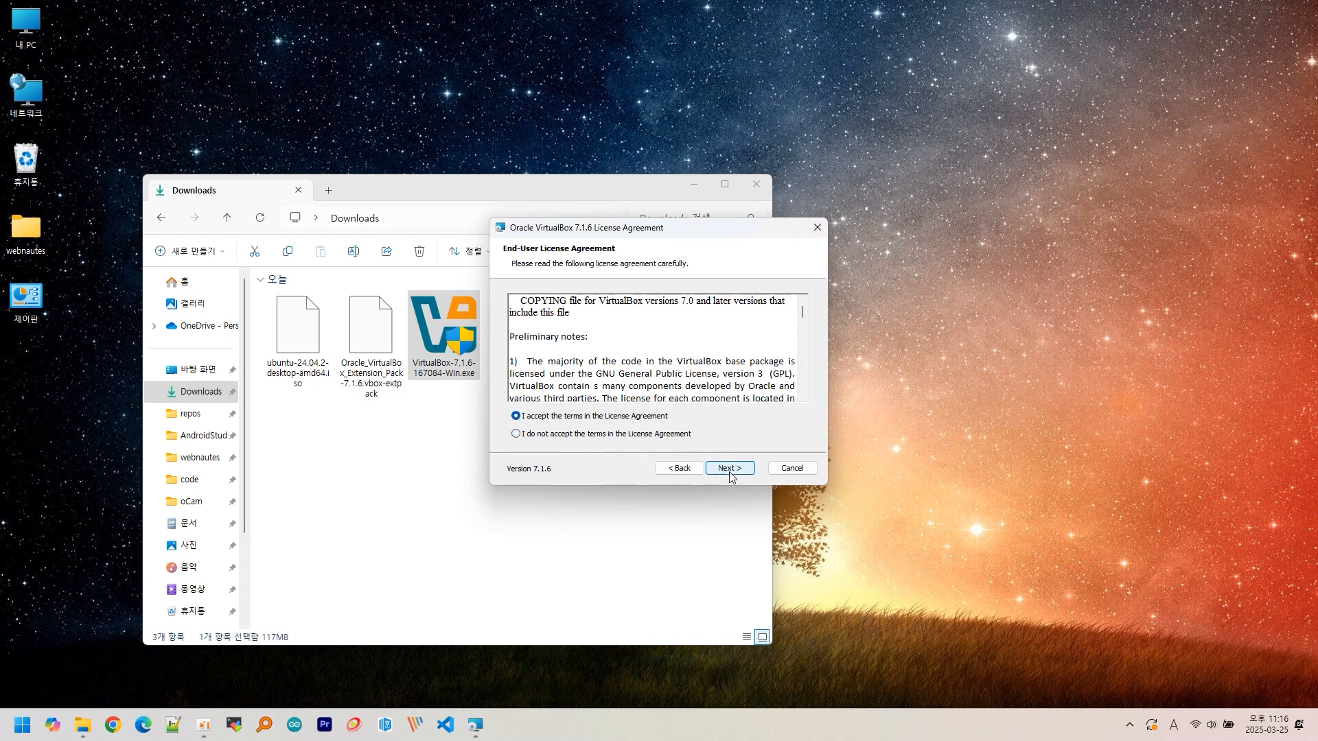
{"action": "left_click", "coordinate": [729, 469]}
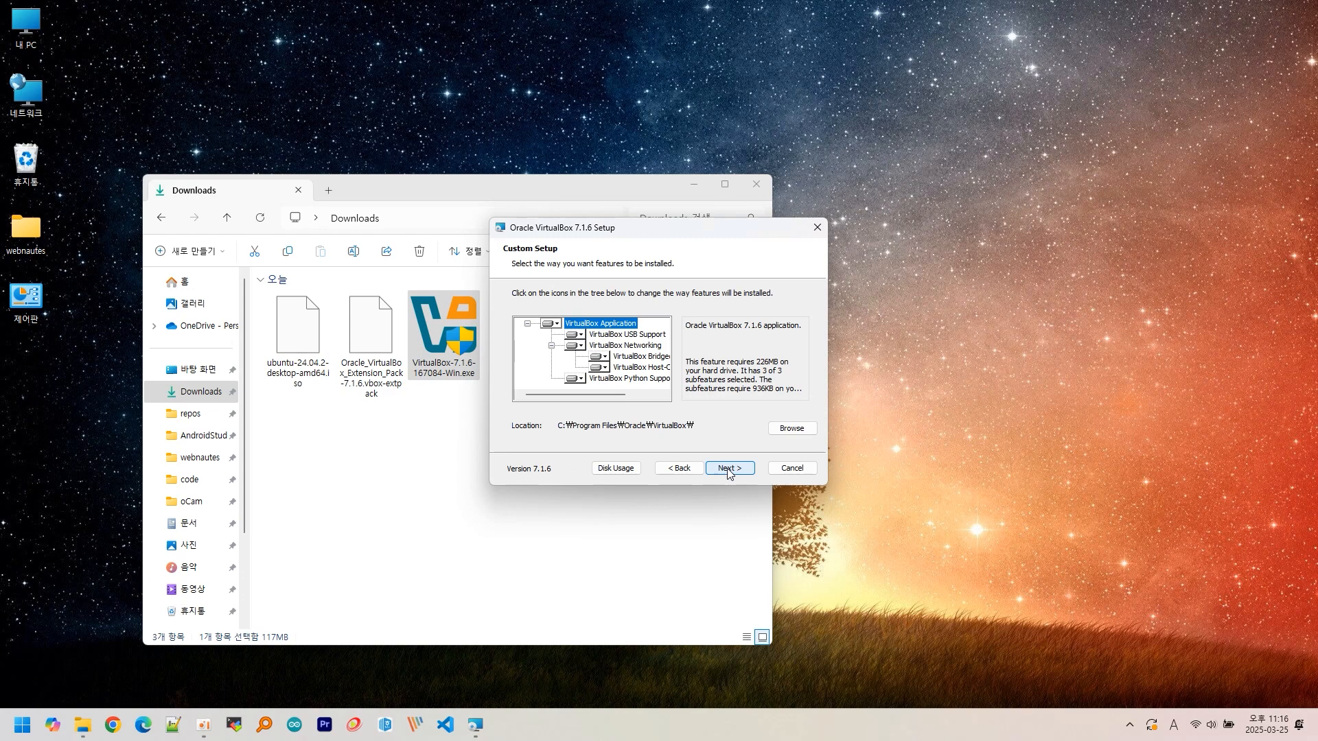
{"action": "left_click", "coordinate": [729, 470]}
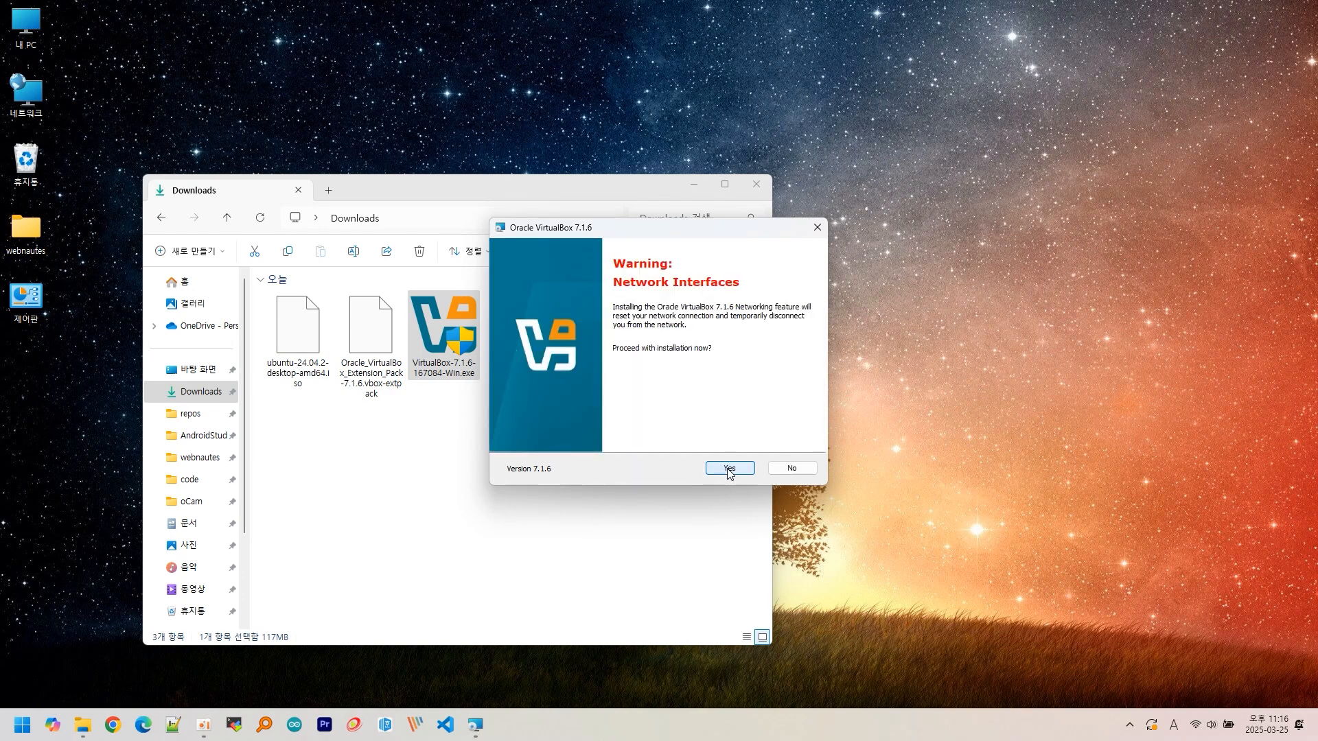
{"action": "left_click", "coordinate": [729, 470]}
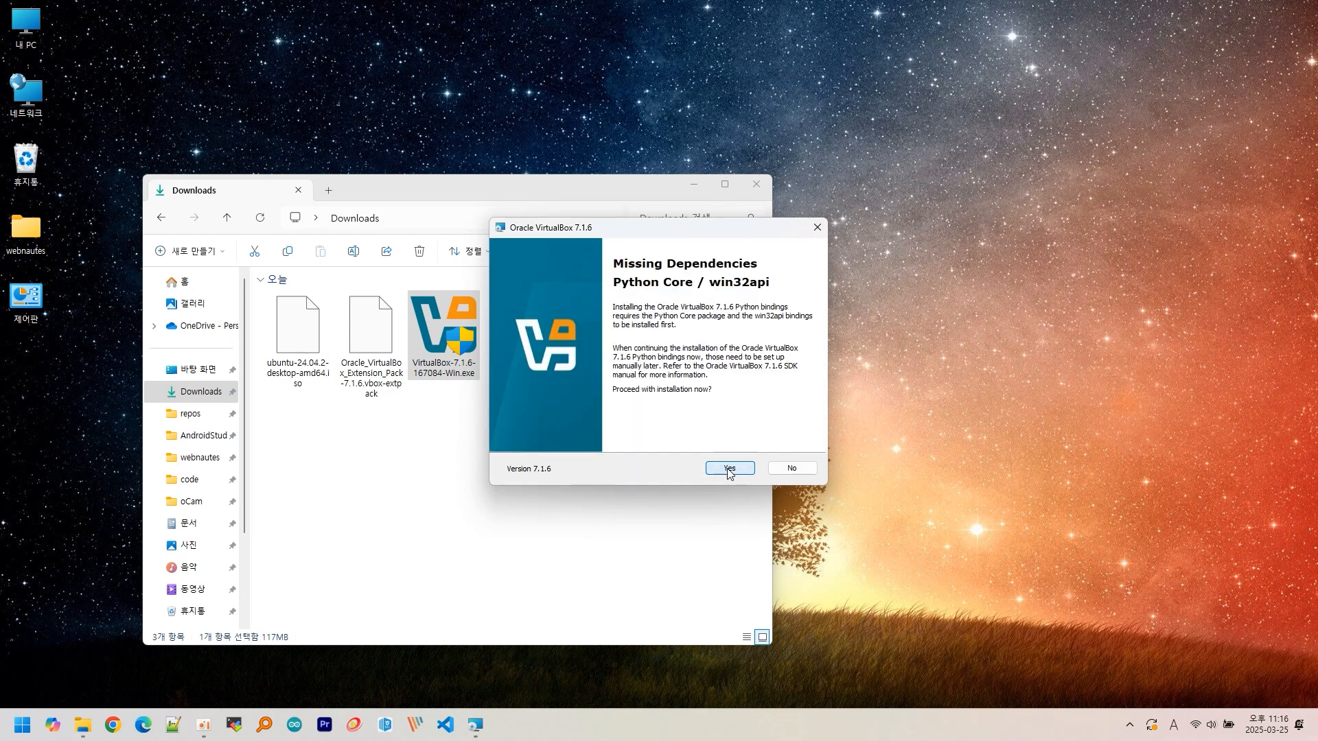
{"action": "left_click", "coordinate": [729, 470]}
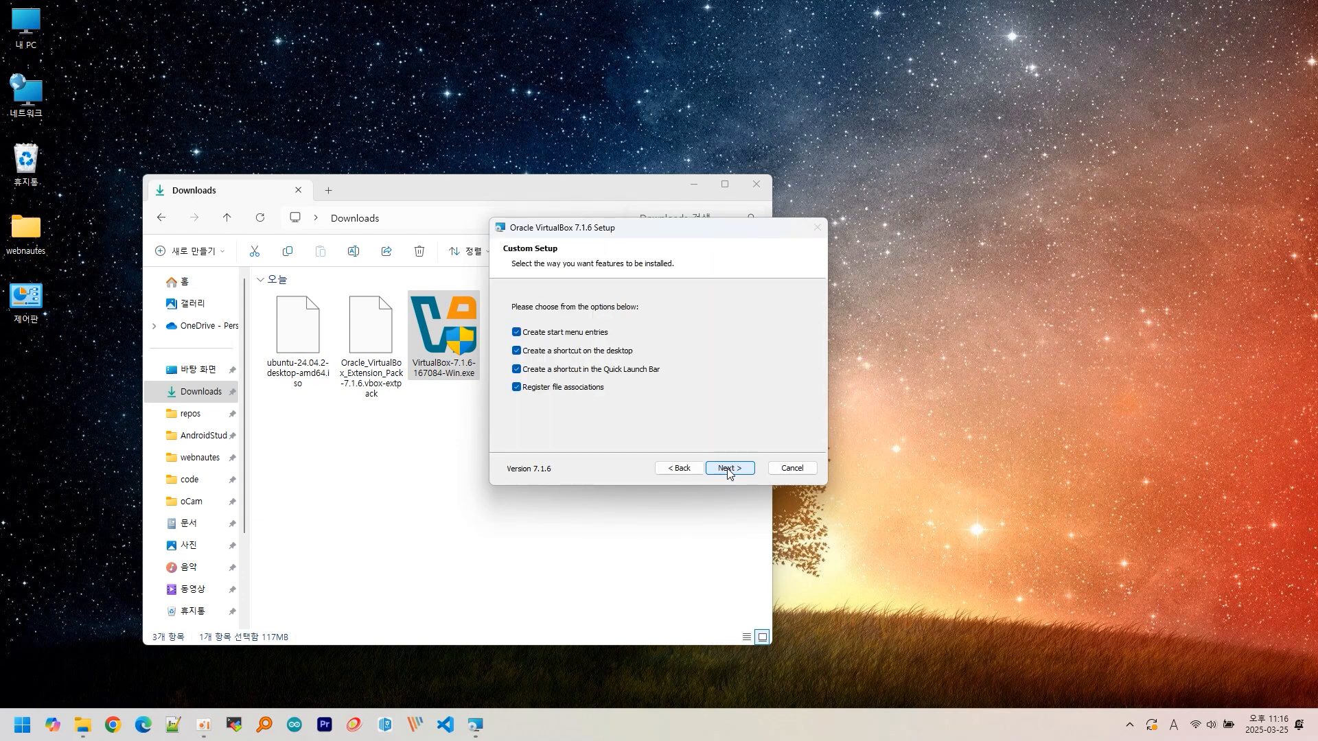
{"action": "left_click", "coordinate": [729, 470]}
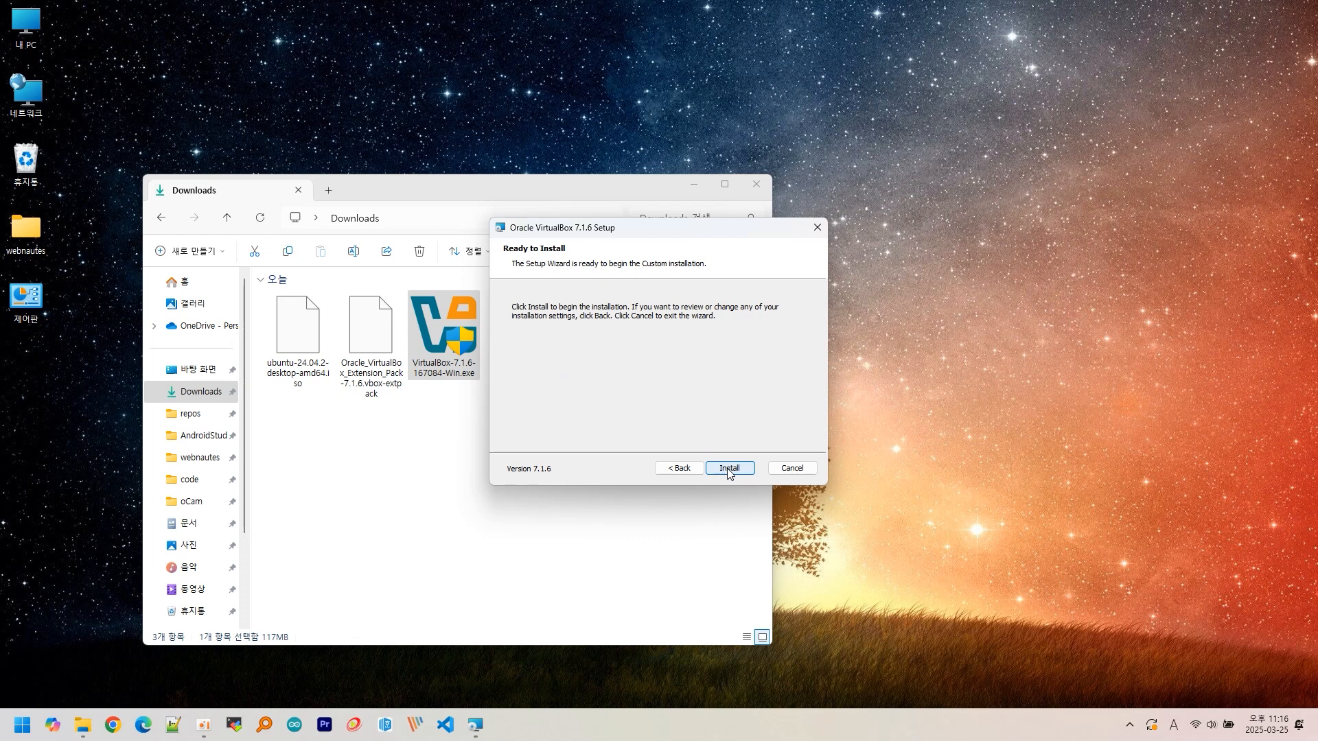
{"action": "left_click", "coordinate": [729, 470]}
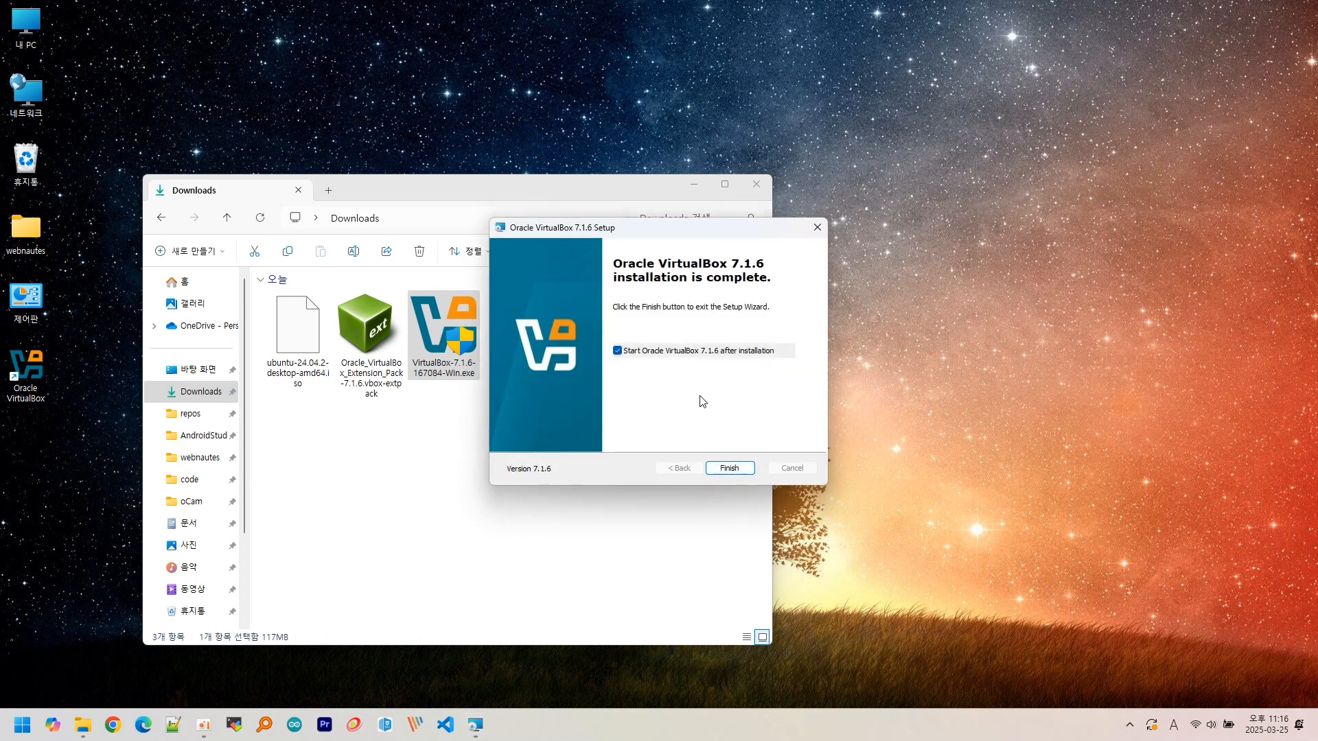
{"action": "left_click", "coordinate": [727, 468]}
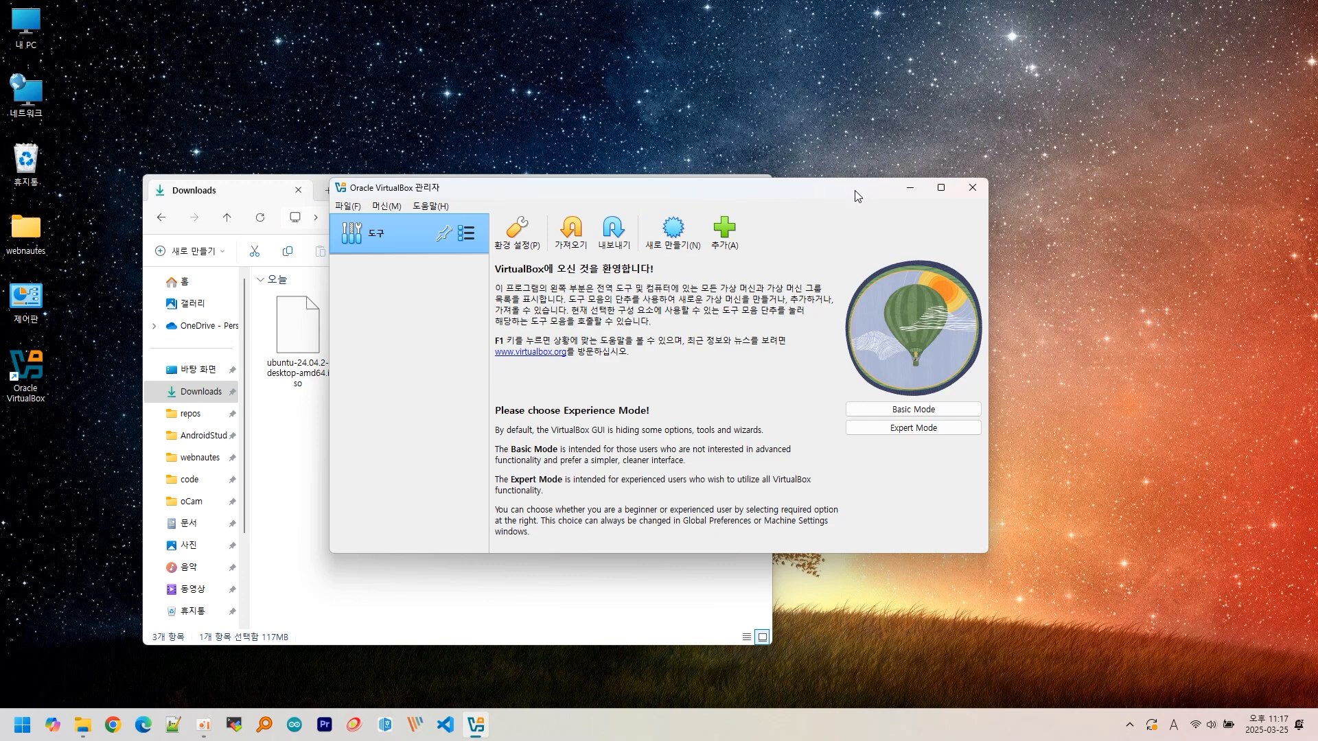
- Install the 7.1.6 Extension Pack by accepting its PUEL licence, then close the Downloads window
{"action": "left_click", "coordinate": [970, 189]}
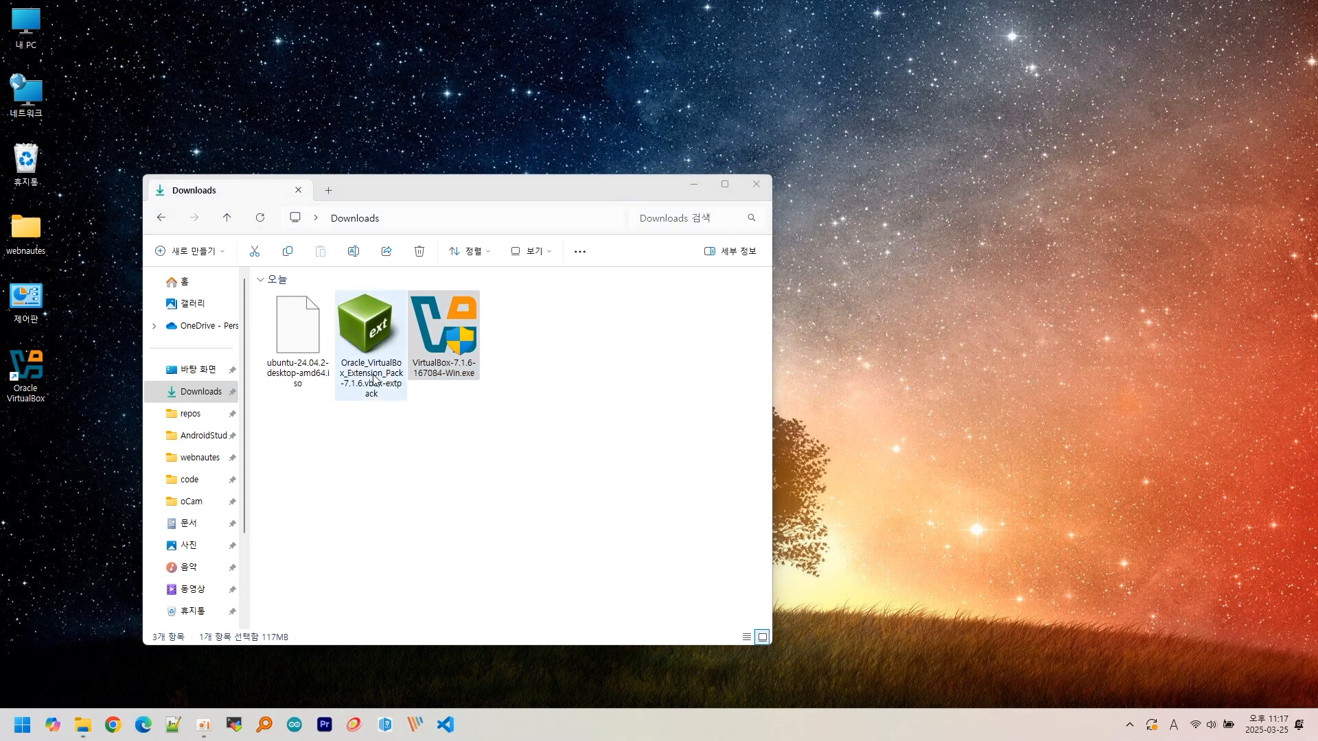
{"action": "left_click", "coordinate": [374, 378]}
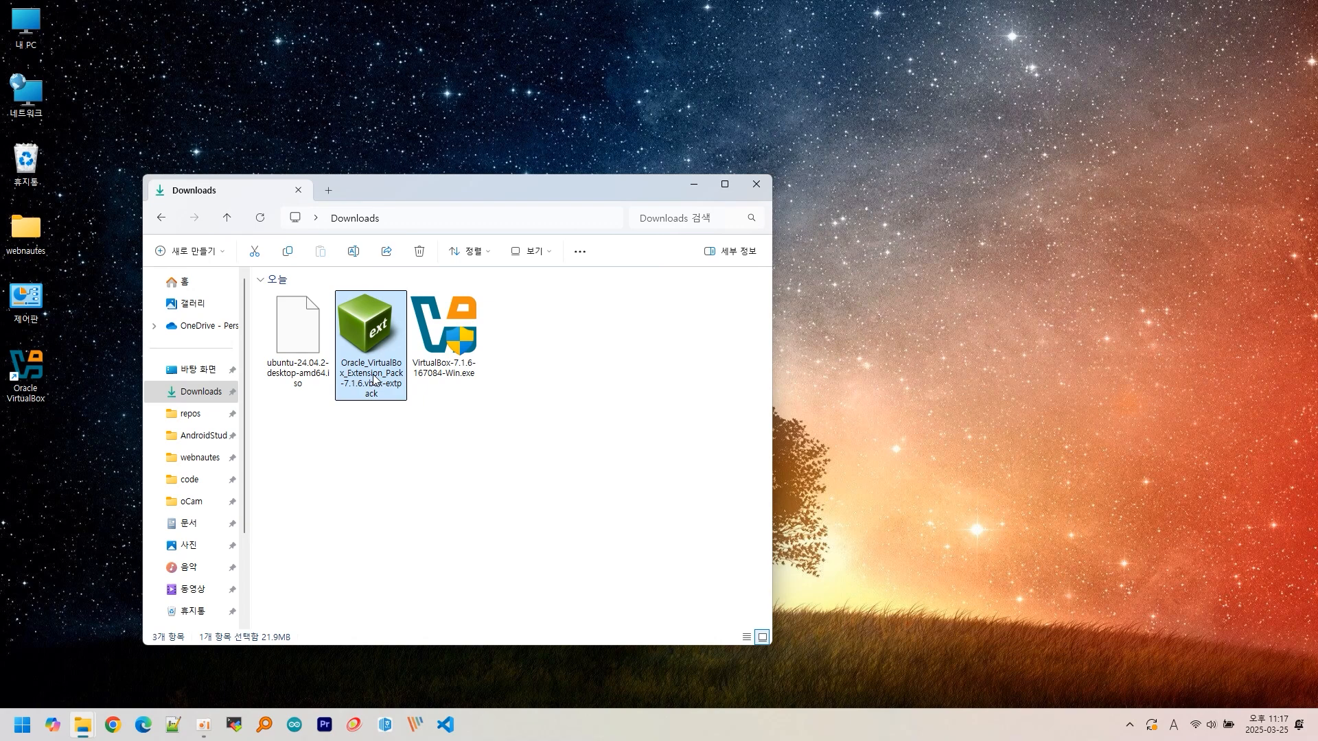
{"action": "double_click", "coordinate": [374, 378]}
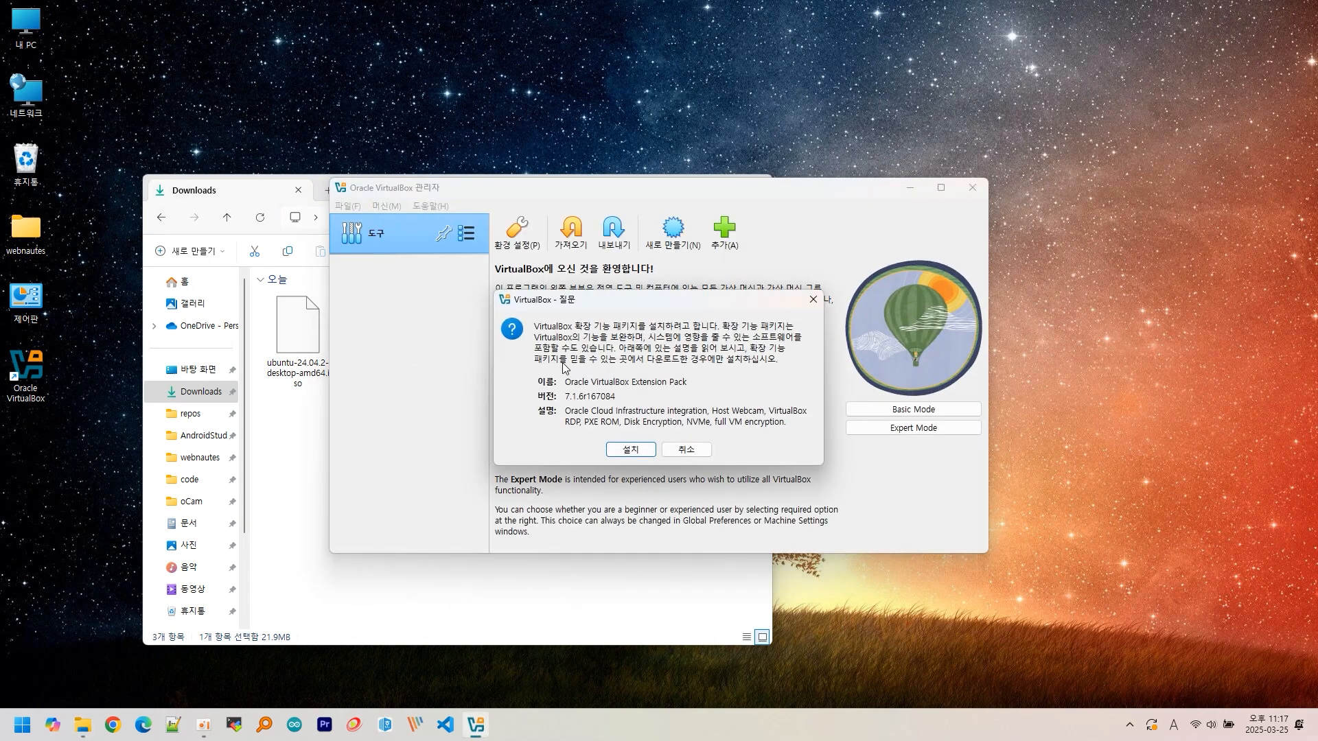
{"action": "left_click", "coordinate": [625, 449]}
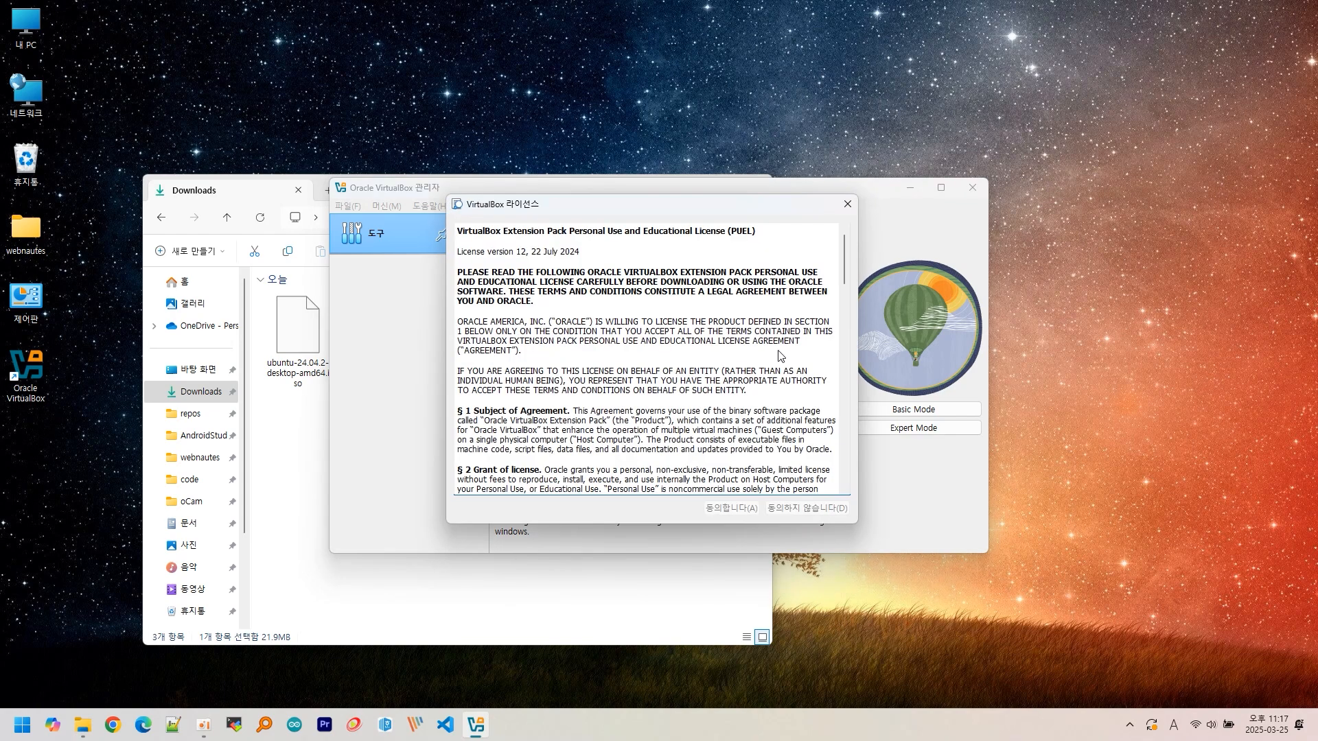
{"action": "left_click_drag", "start_coordinate": [843, 258], "coordinate": [851, 461]}
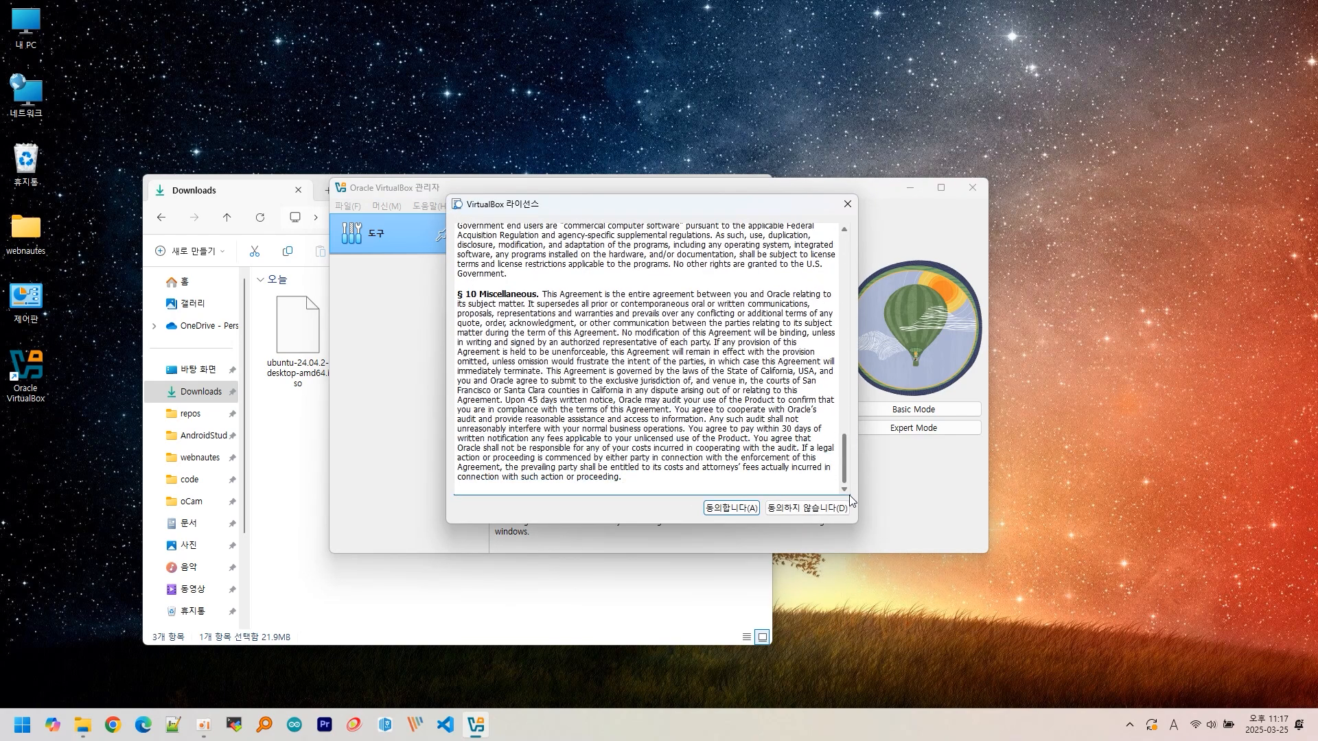
{"action": "left_click", "coordinate": [728, 508]}
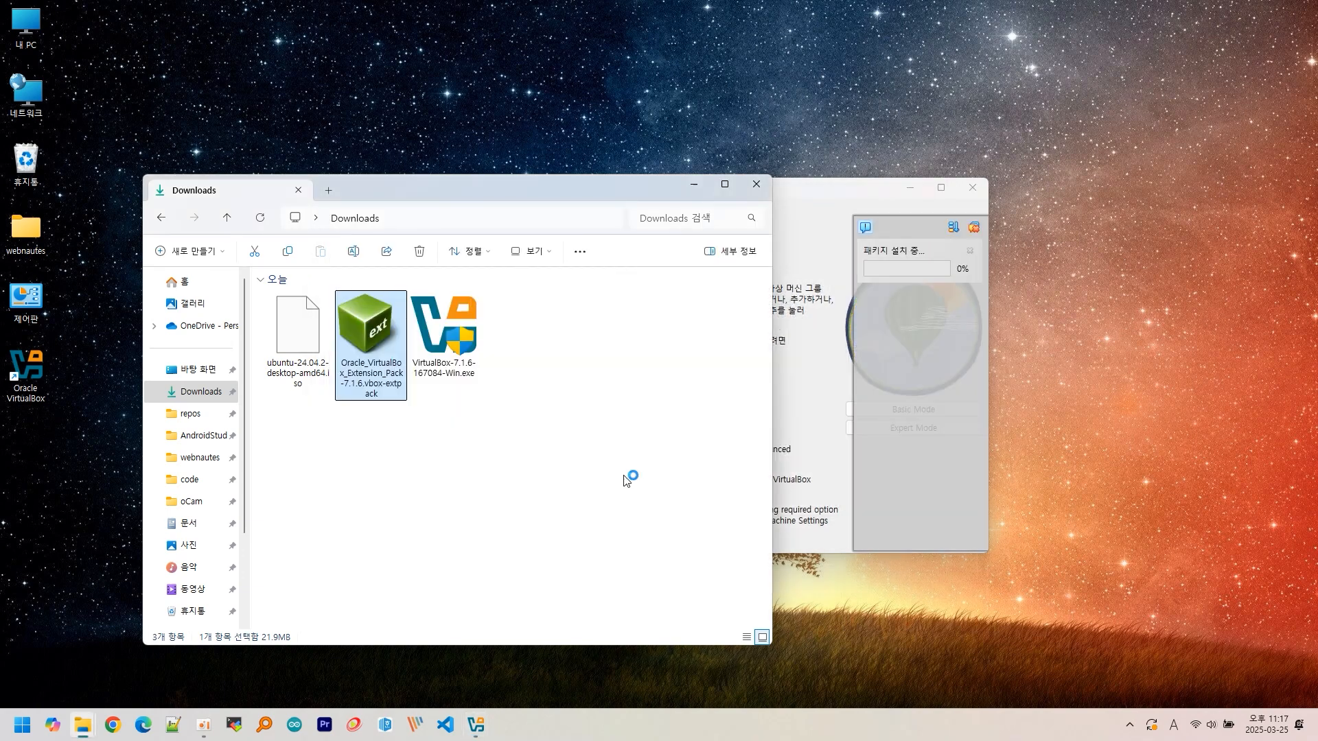
{"action": "left_click", "coordinate": [797, 188]}
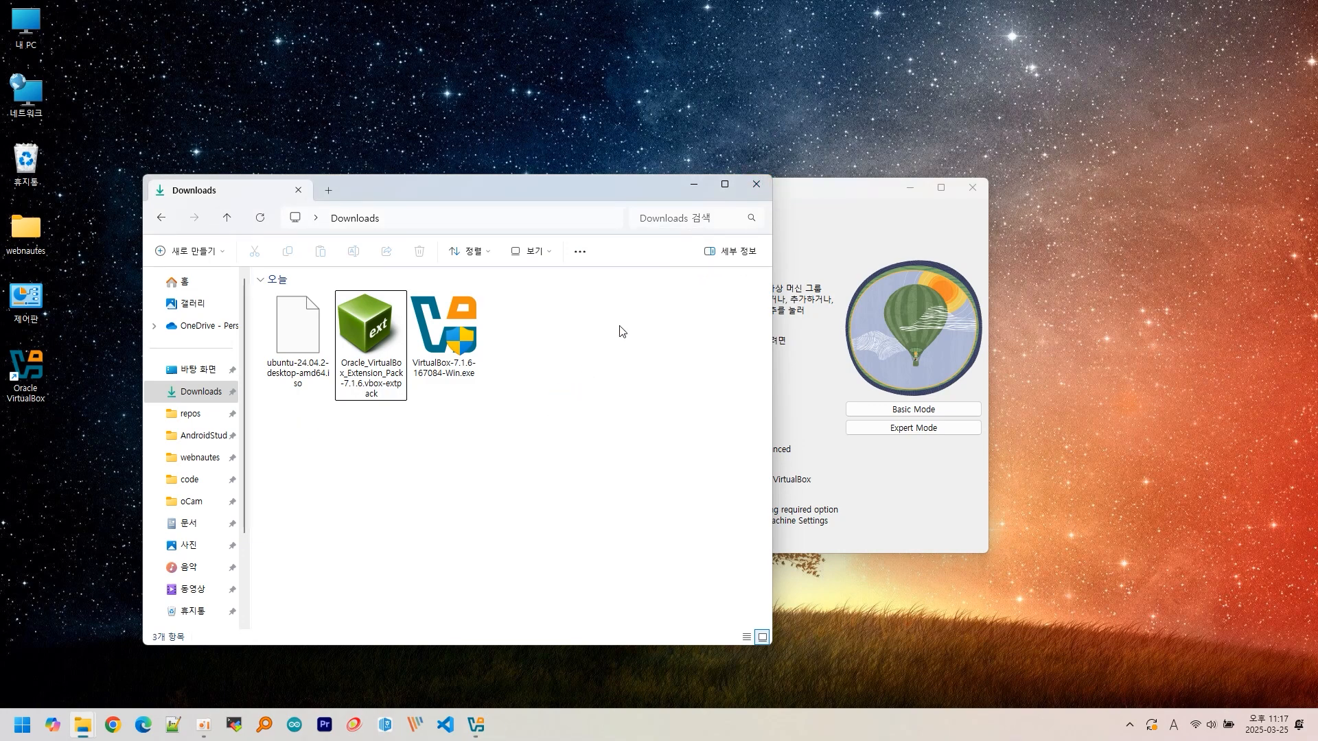
{"action": "left_click", "coordinate": [756, 184]}
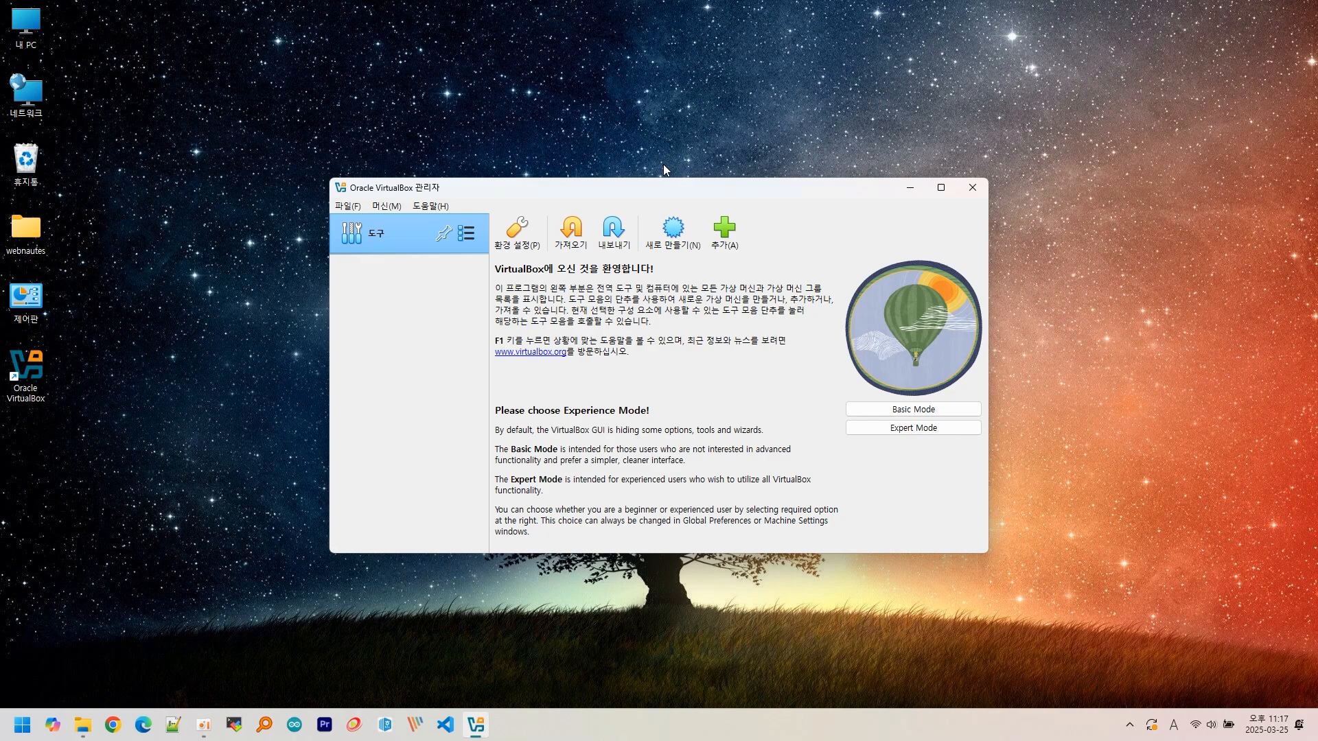
- In Preferences, set the default machine folder to D:\Virtualbox Vms
{"action": "left_click", "coordinate": [354, 205]}
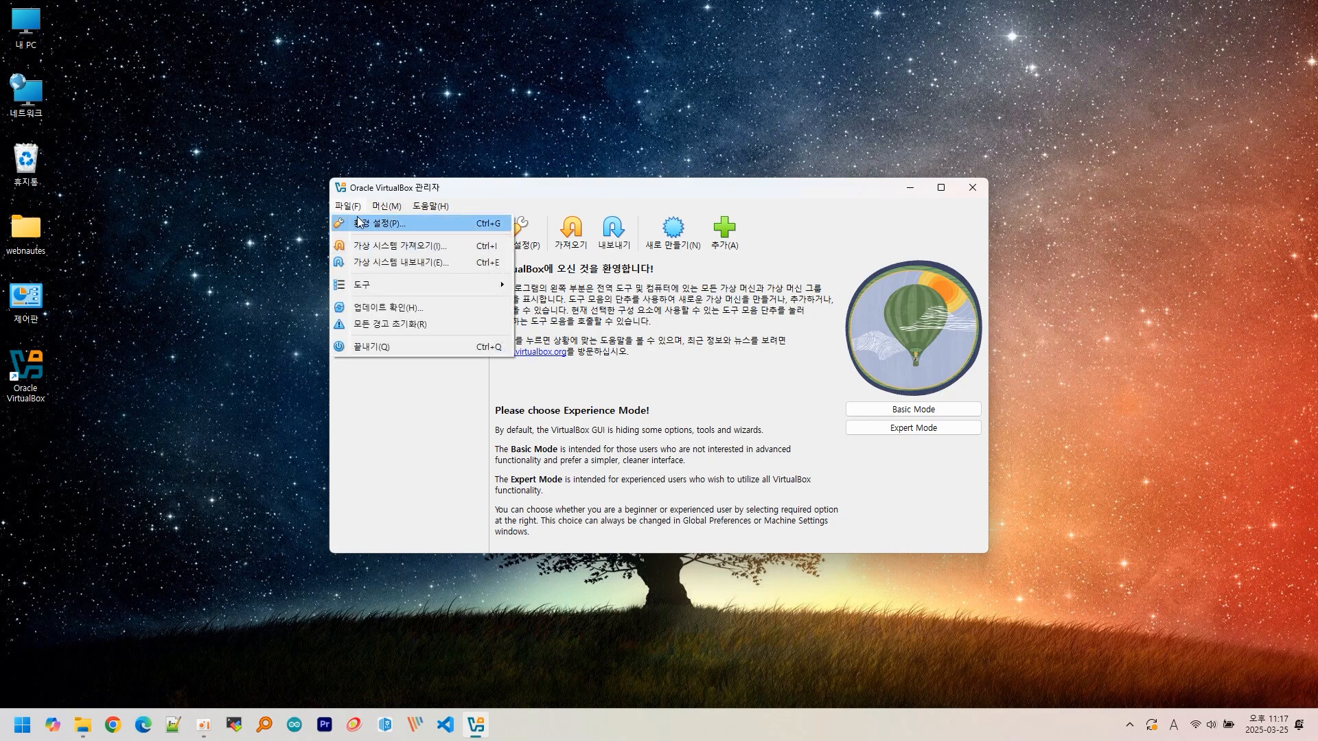
{"action": "left_click", "coordinate": [358, 222]}
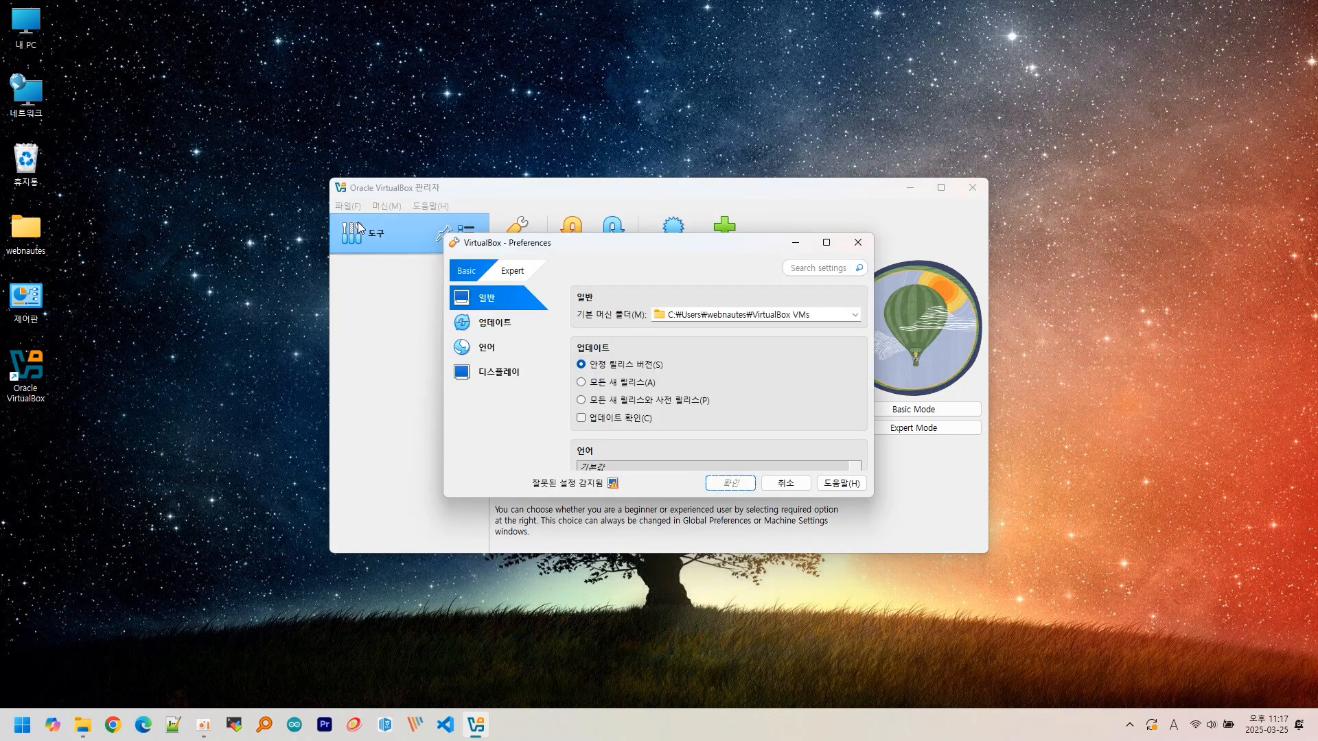
{"action": "left_click", "coordinate": [854, 315]}
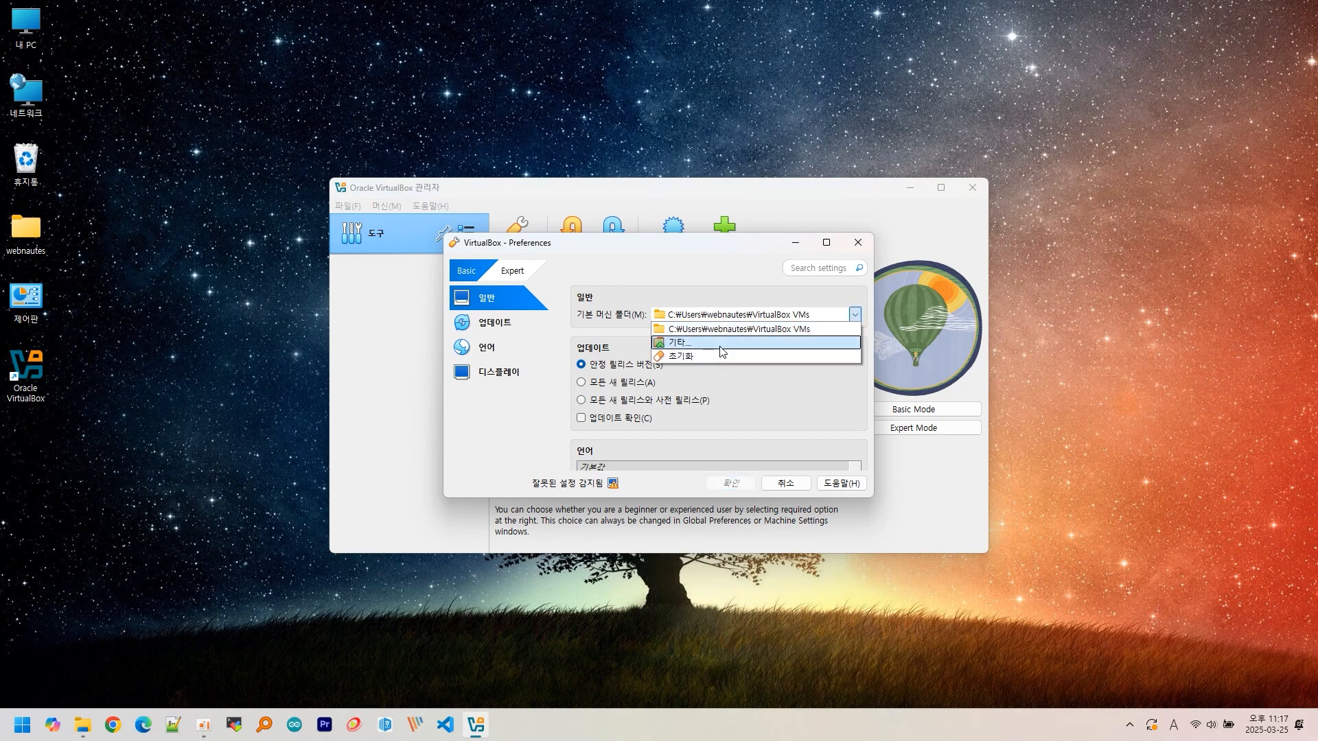
{"action": "left_click", "coordinate": [721, 343]}
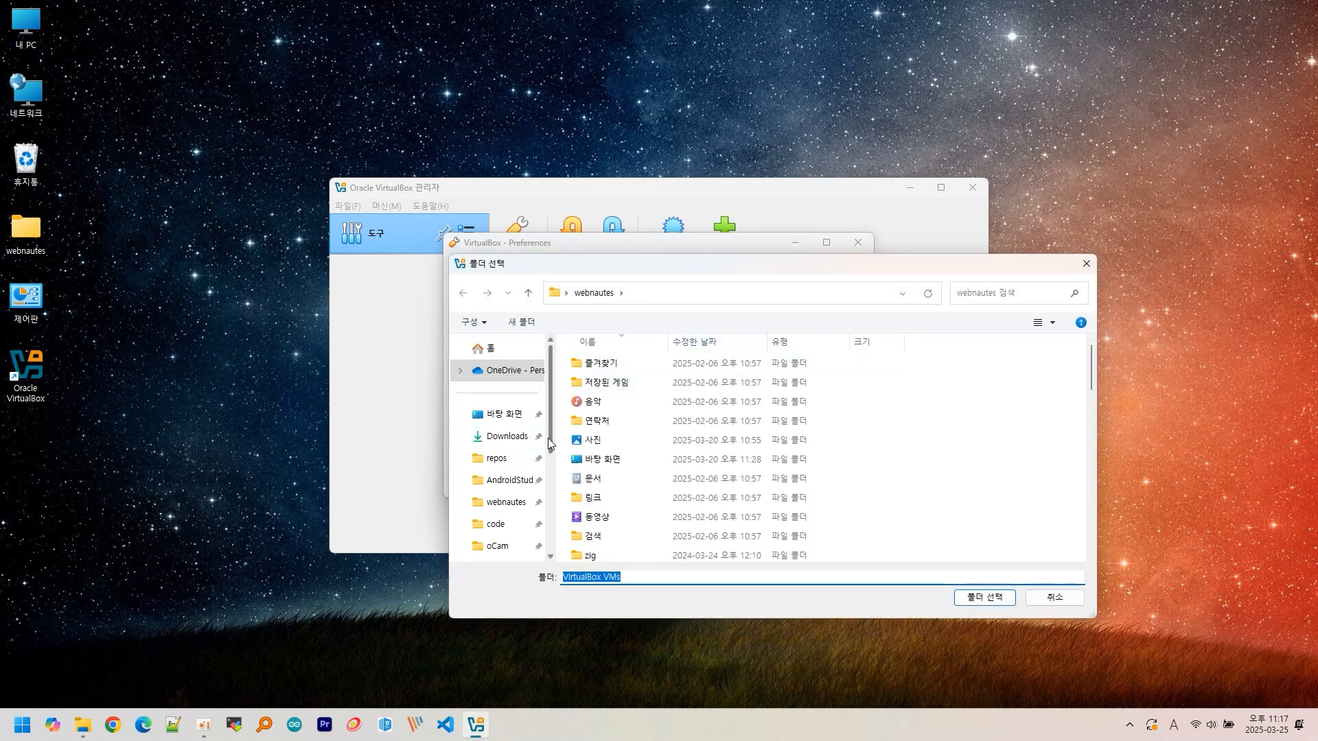
{"action": "scroll", "coordinate": [508, 446], "scroll_direction": "down", "scroll_amount": 3}
{"action": "scroll", "coordinate": [489, 518], "scroll_direction": "down", "scroll_amount": 1}
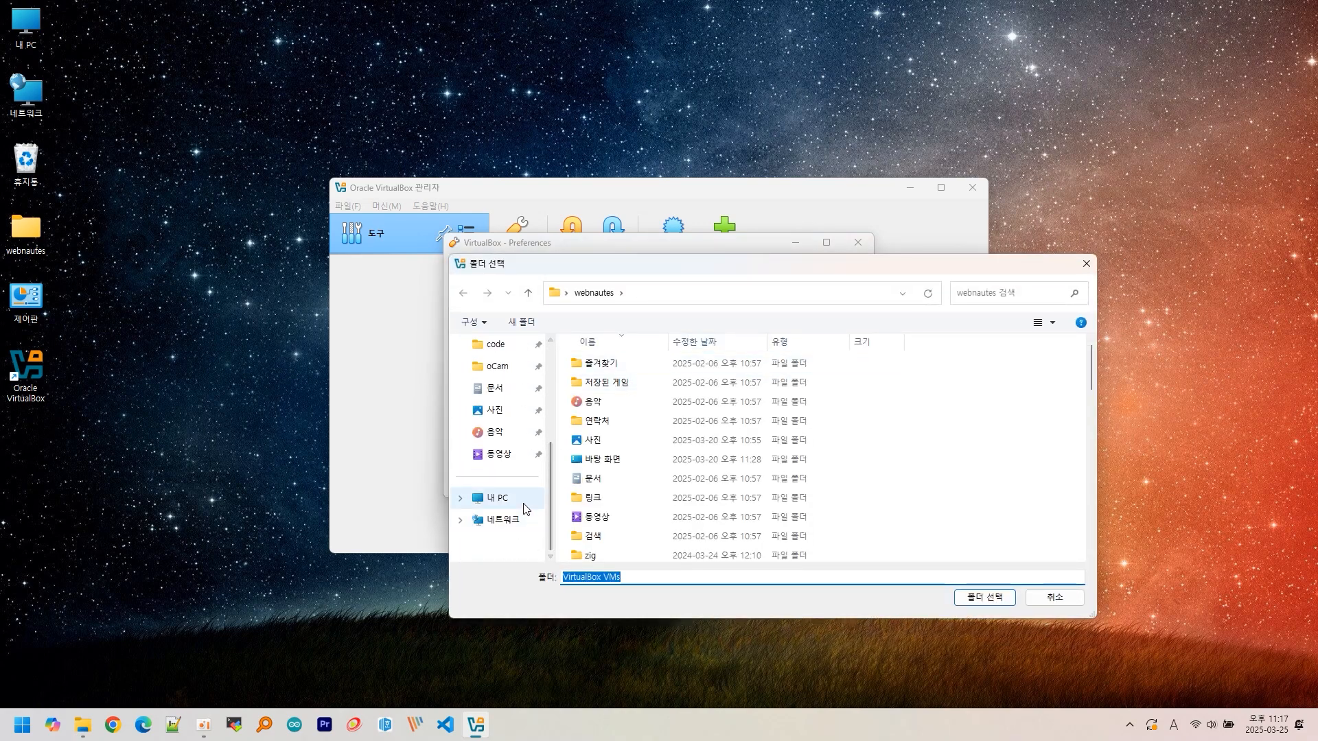
{"action": "left_click", "coordinate": [490, 498]}
{"action": "double_click", "coordinate": [764, 374]}
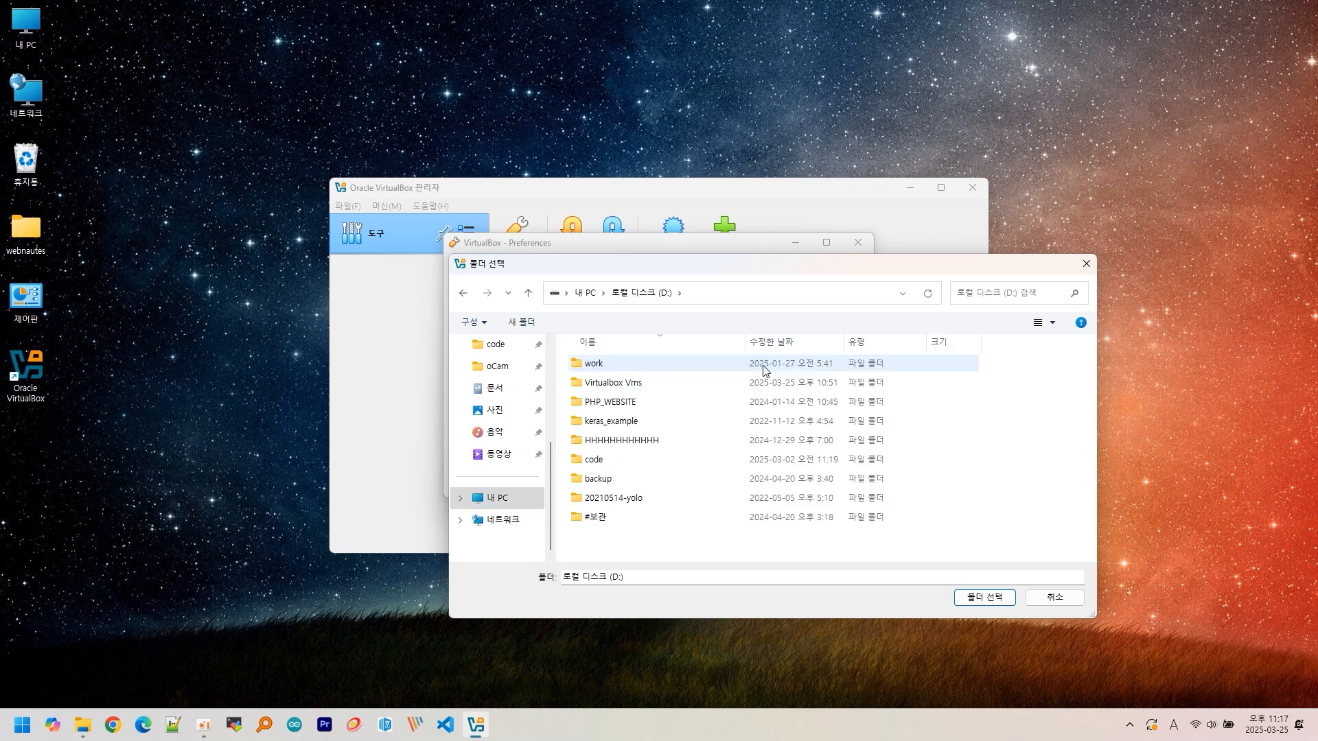
{"action": "double_click", "coordinate": [645, 384]}
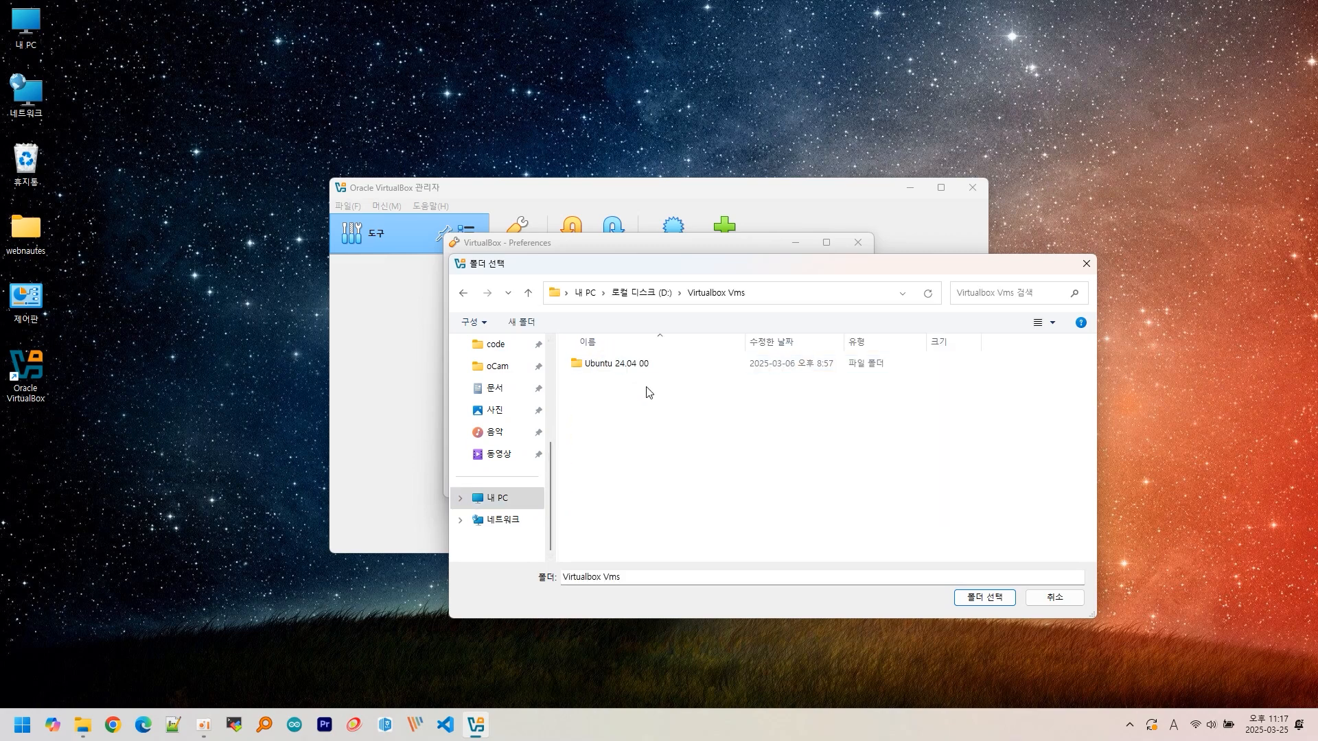
{"action": "left_click", "coordinate": [964, 597]}
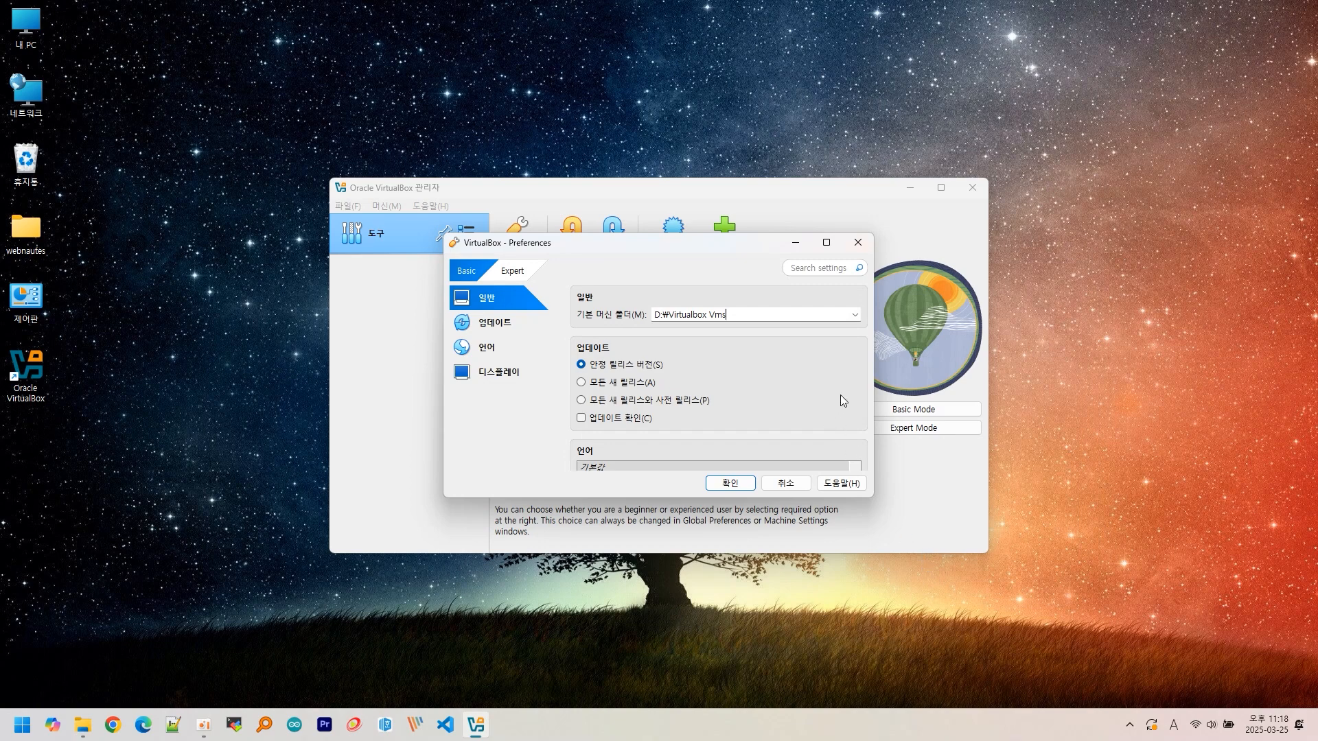
- Switch Preferences to Expert mode to reveal the advanced categories
{"action": "scroll", "coordinate": [841, 395], "scroll_direction": "down", "scroll_amount": 2}
{"action": "scroll", "coordinate": [841, 396], "scroll_direction": "down", "scroll_amount": 1}
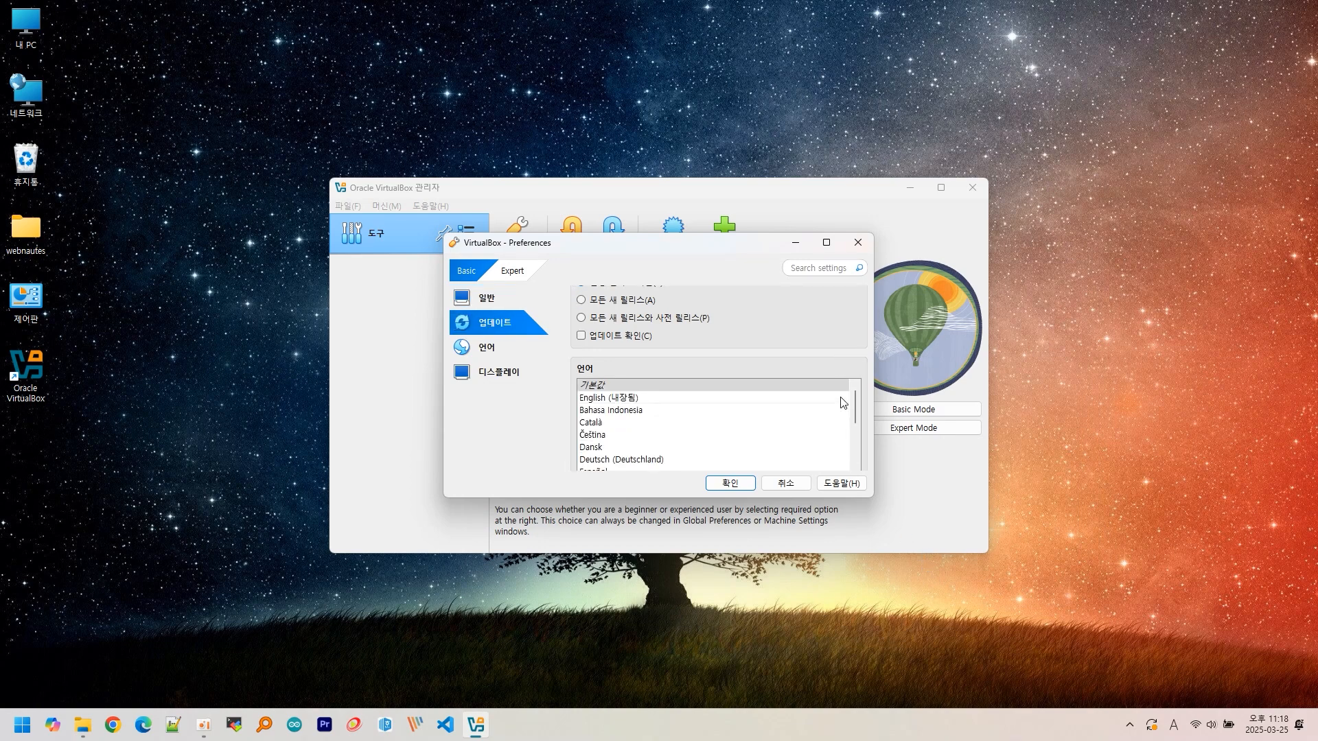
{"action": "scroll", "coordinate": [842, 402], "scroll_direction": "down", "scroll_amount": 3}
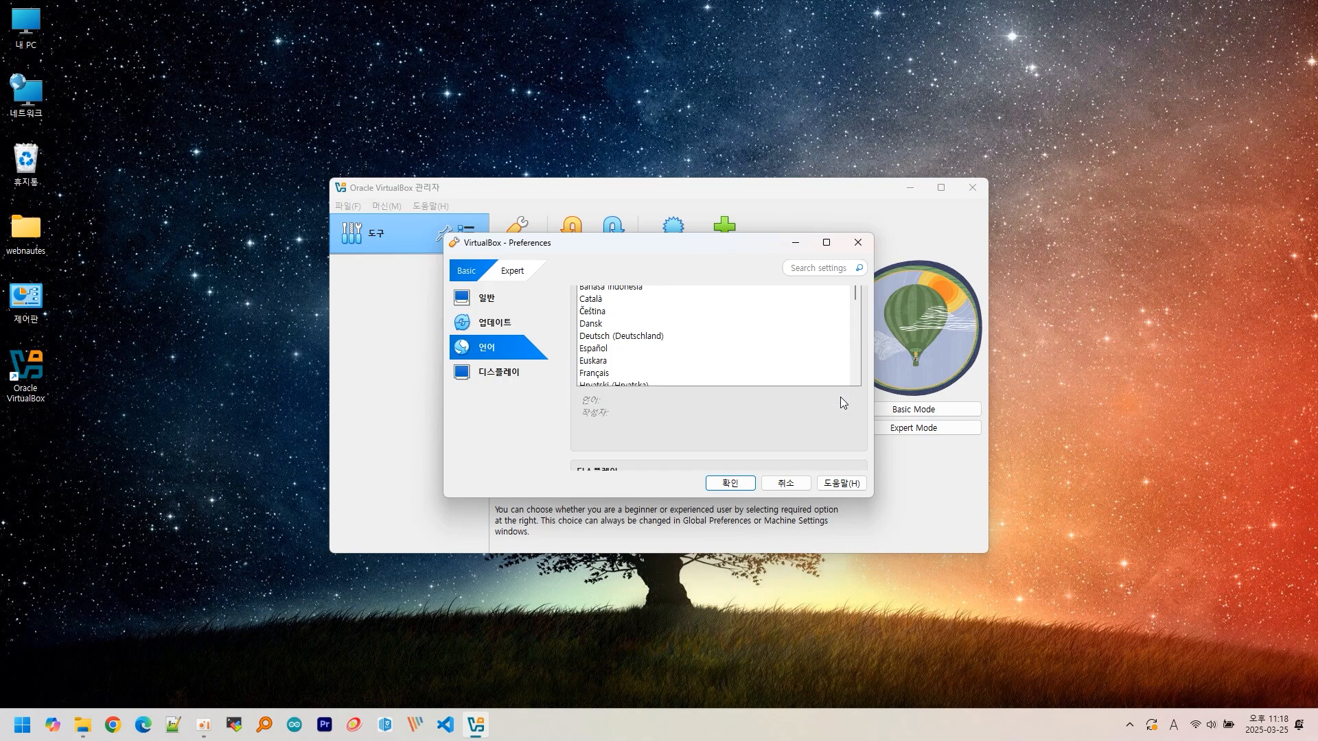
{"action": "scroll", "coordinate": [842, 402], "scroll_direction": "down", "scroll_amount": 2}
{"action": "scroll", "coordinate": [841, 402], "scroll_direction": "down", "scroll_amount": 1}
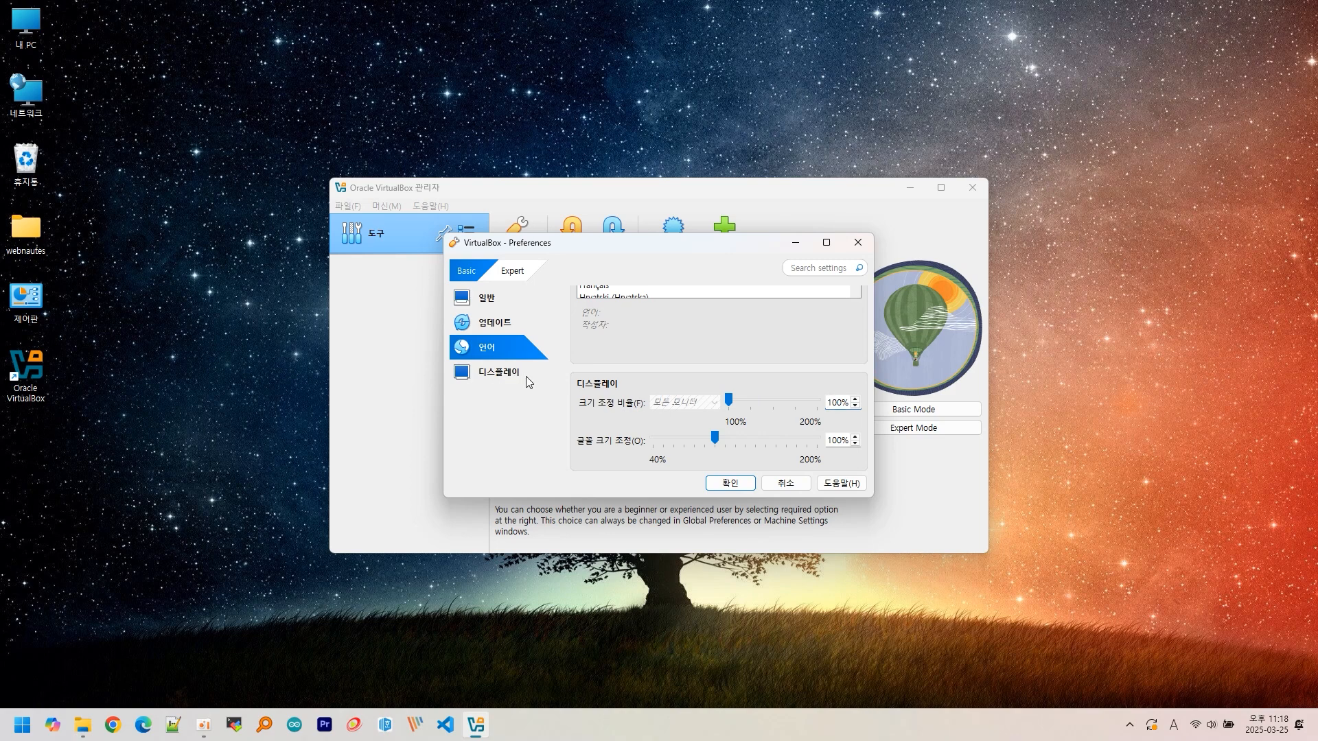
{"action": "left_click", "coordinate": [514, 272]}
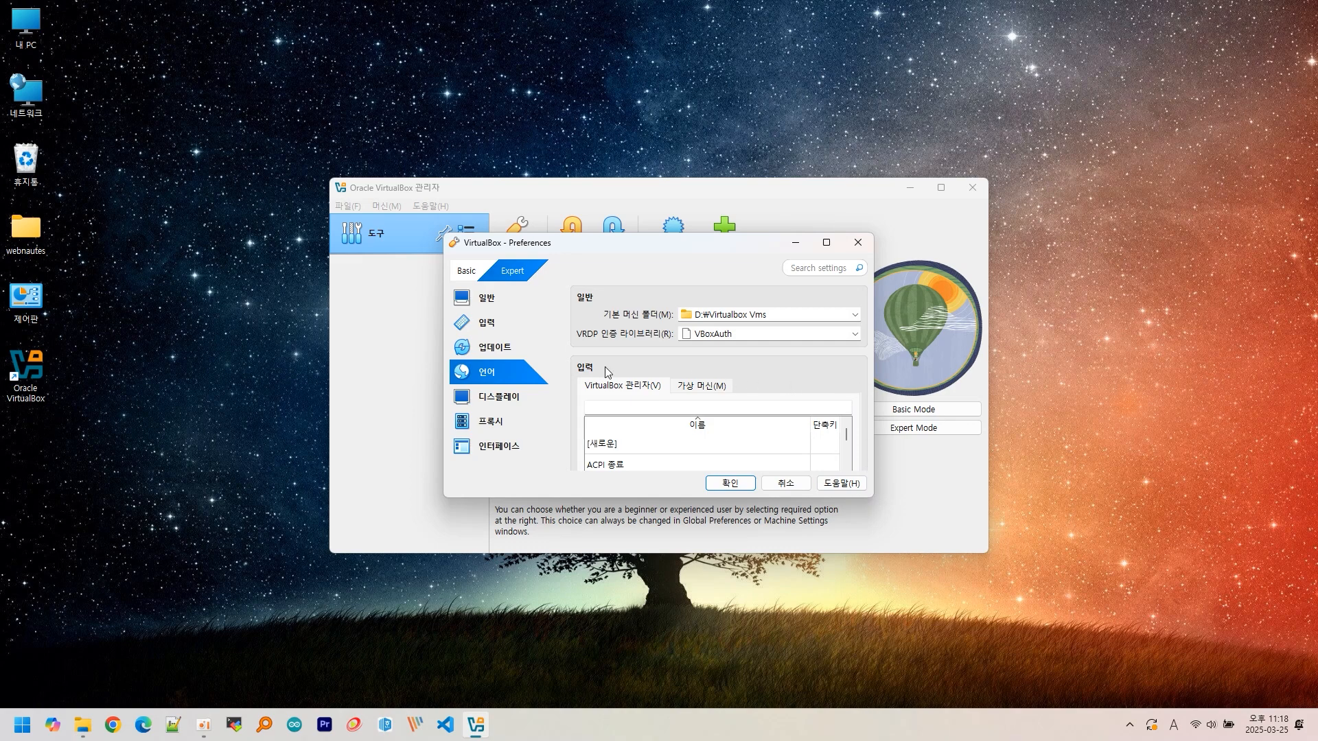
- Set the Virtual Machine Host Key Combo to Ctrl+Alt on the Input page
{"action": "left_click", "coordinate": [479, 299]}
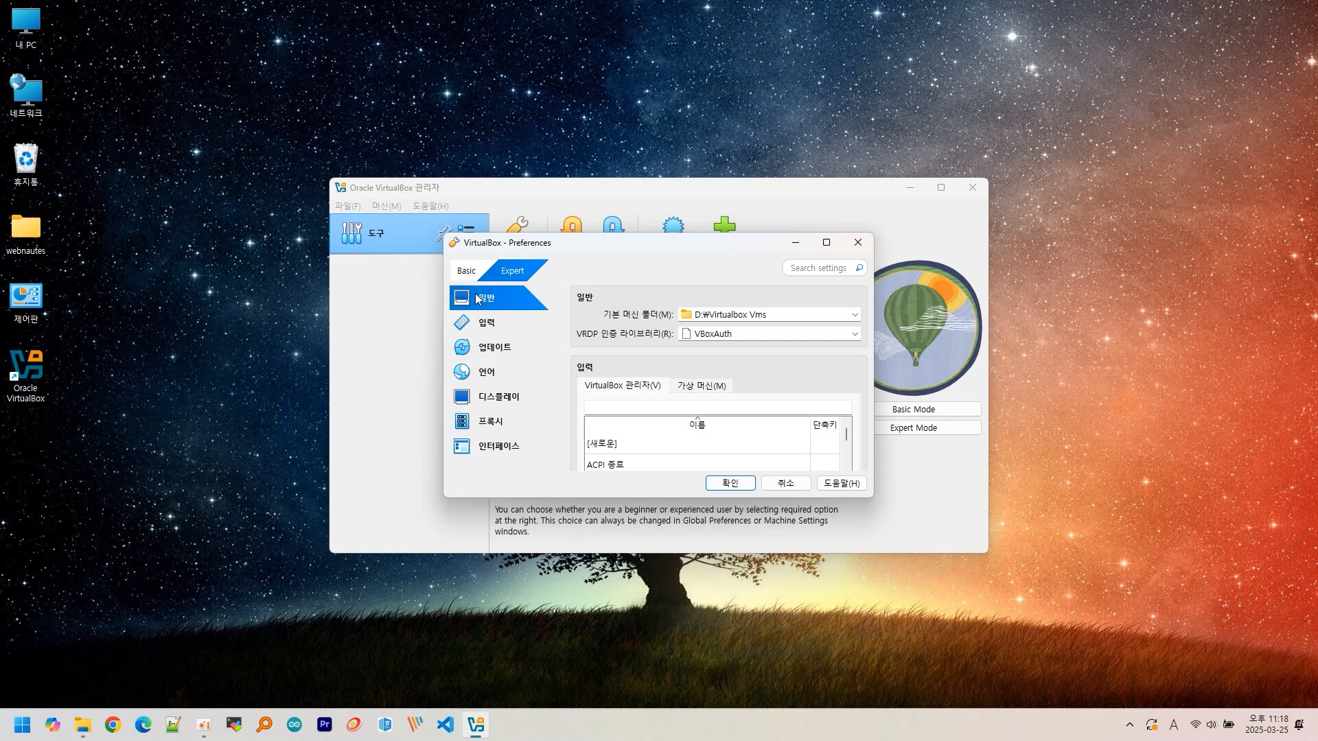
{"action": "left_click", "coordinate": [476, 317]}
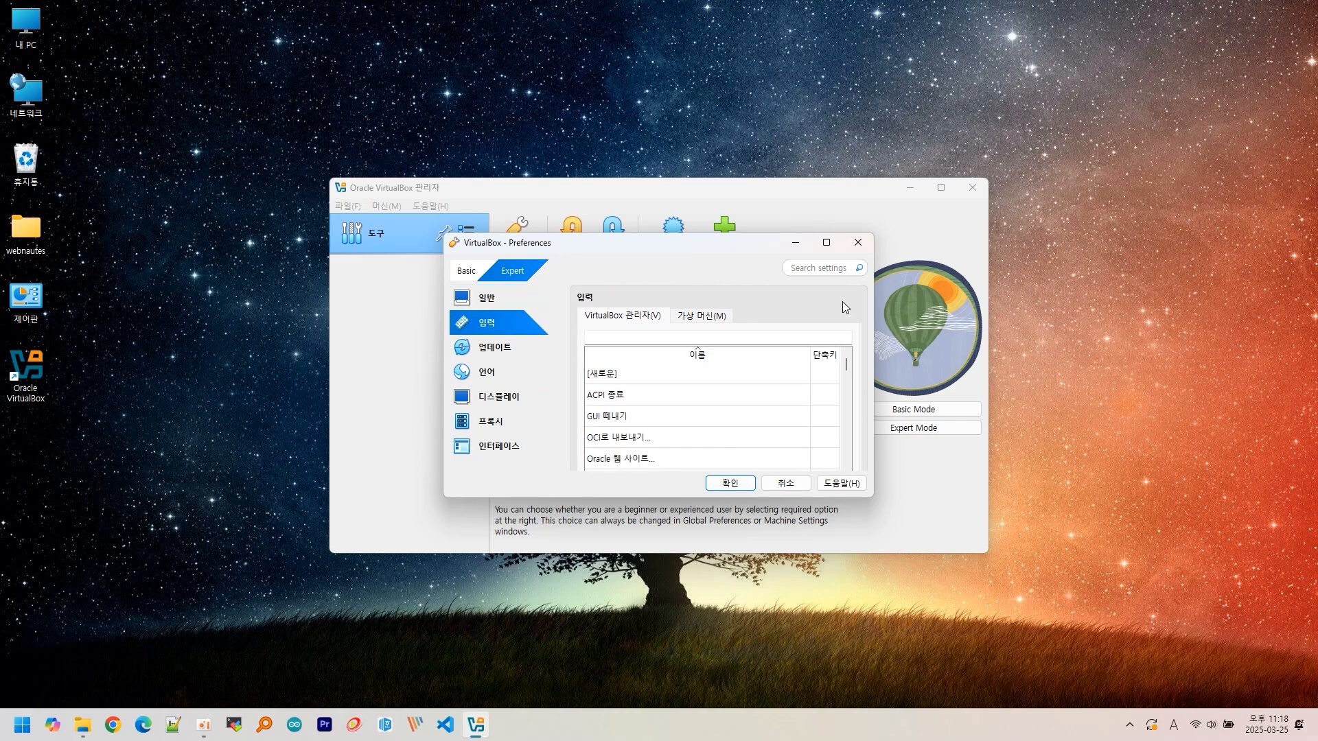
{"action": "left_click", "coordinate": [826, 243]}
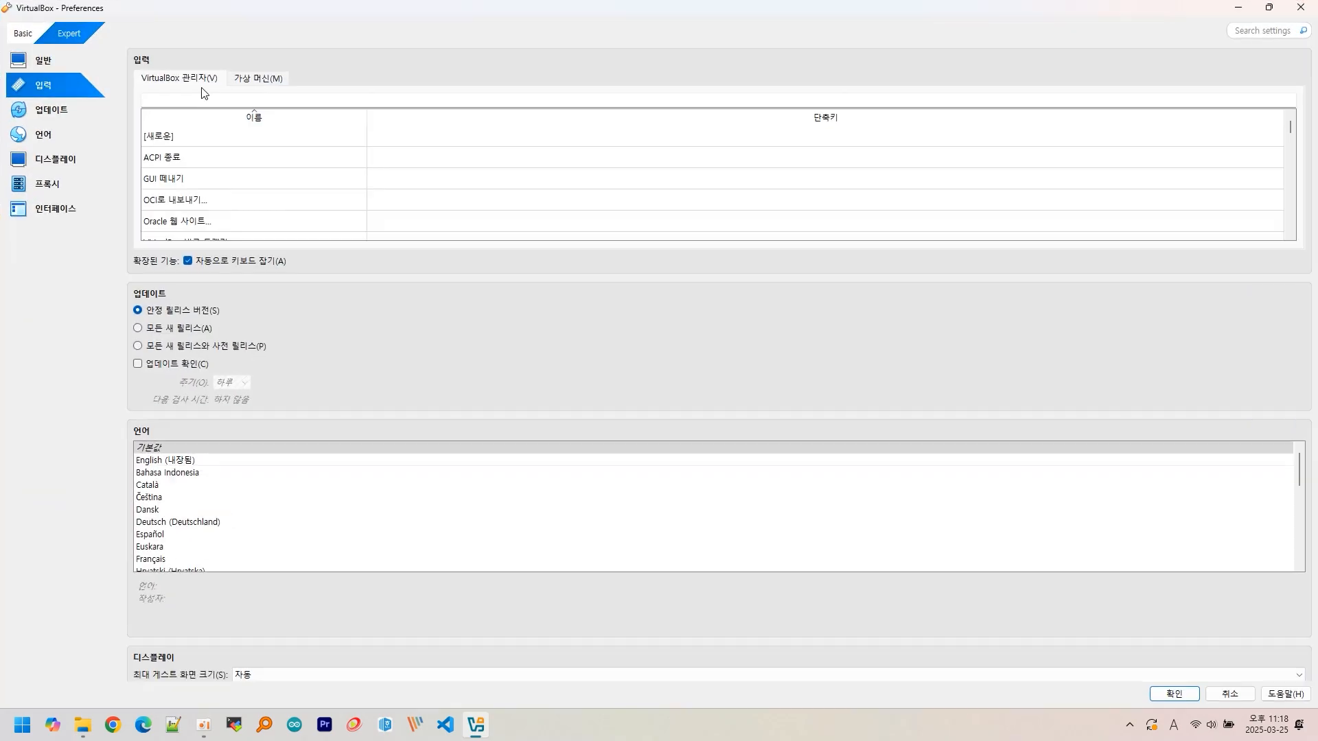
{"action": "left_click", "coordinate": [264, 81]}
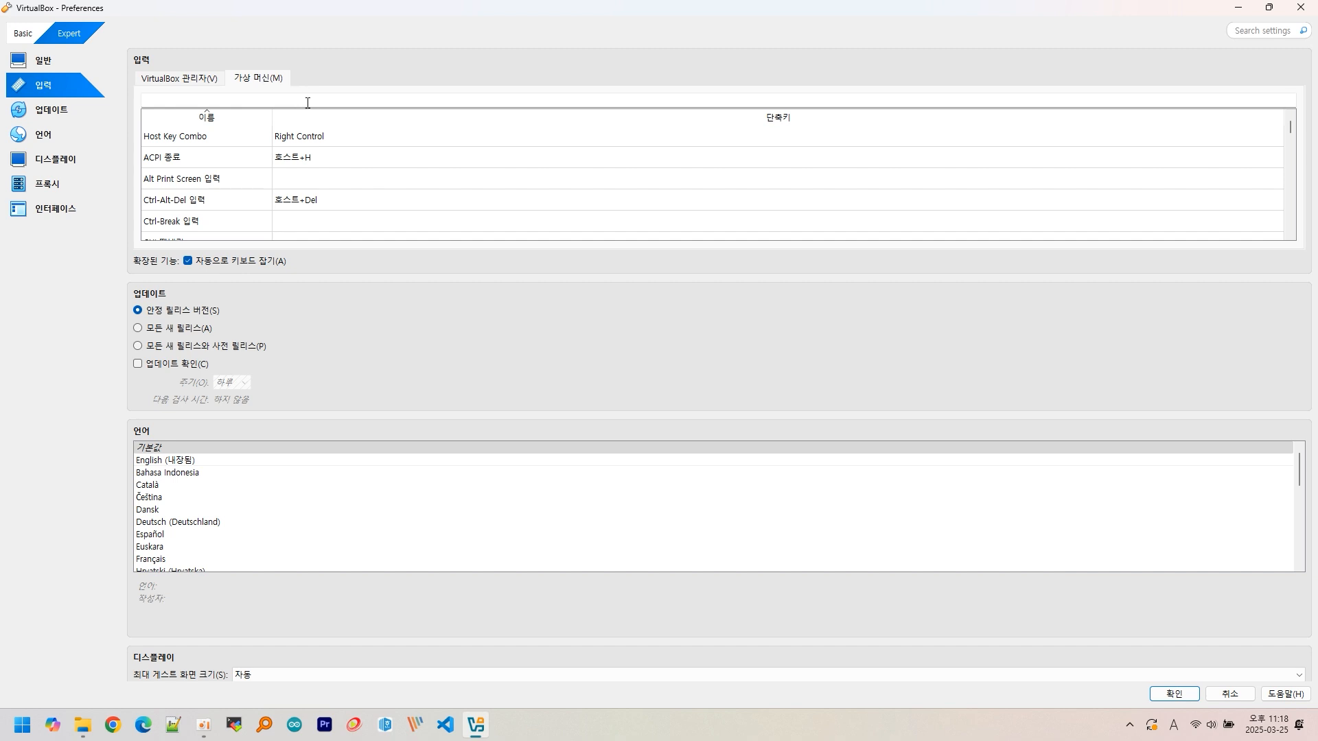
{"action": "left_click", "coordinate": [317, 138]}
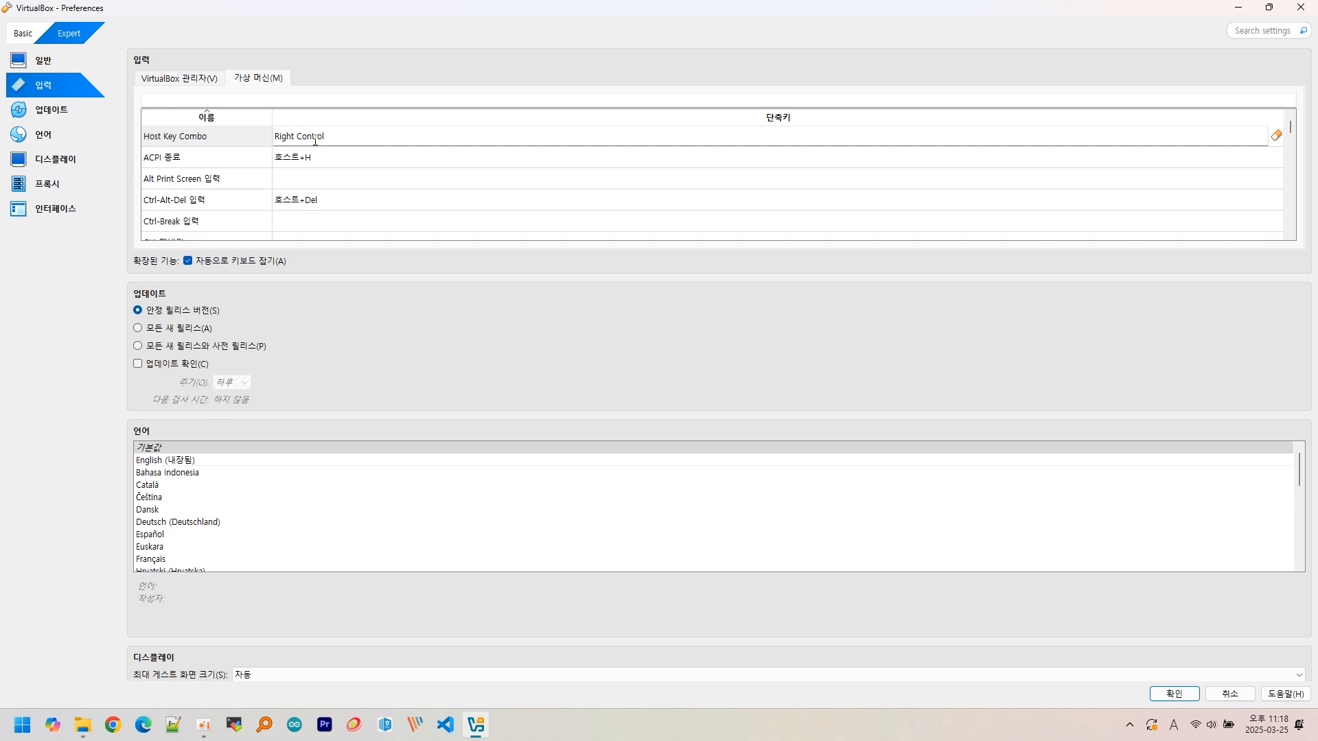
{"action": "key", "text": "ctrl+alt"}
{"action": "left_click", "coordinate": [315, 139]}
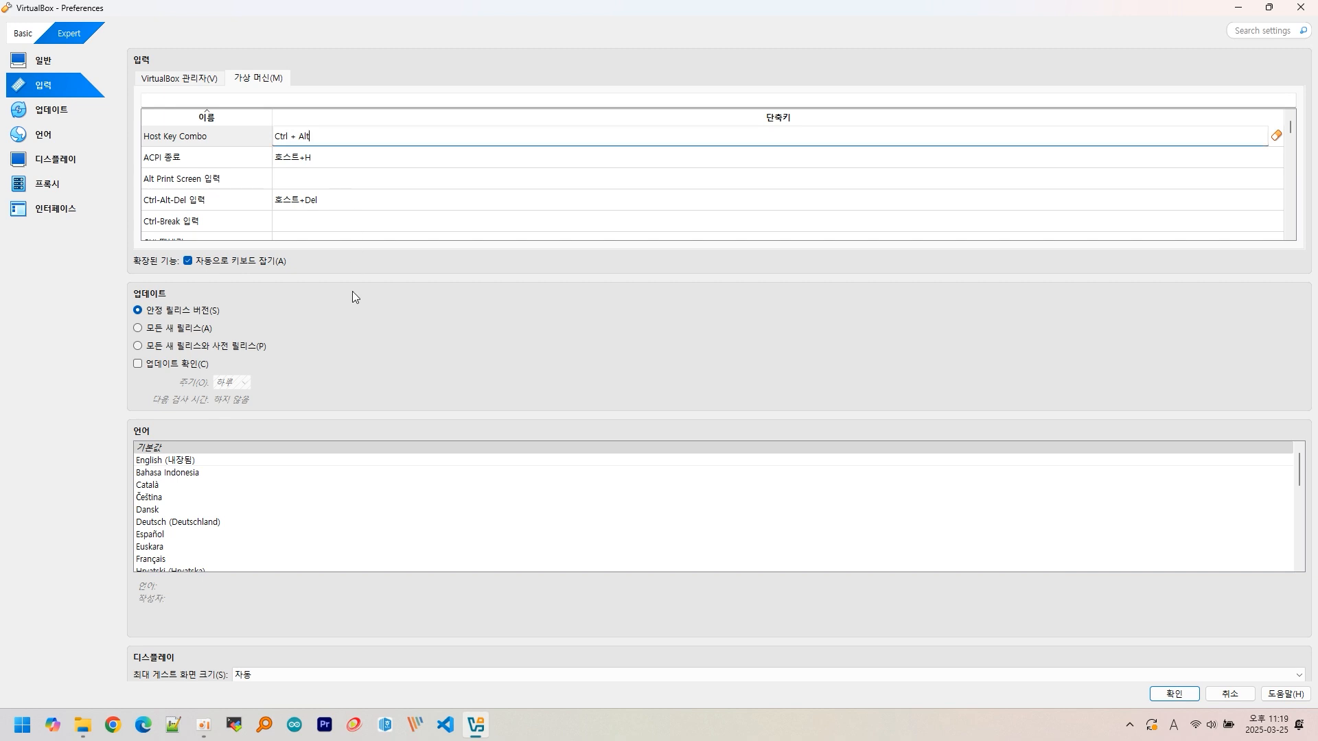
- Review the Update, Language, Display, Proxy and Interface pages, then save the preferences
{"action": "left_click", "coordinate": [54, 111]}
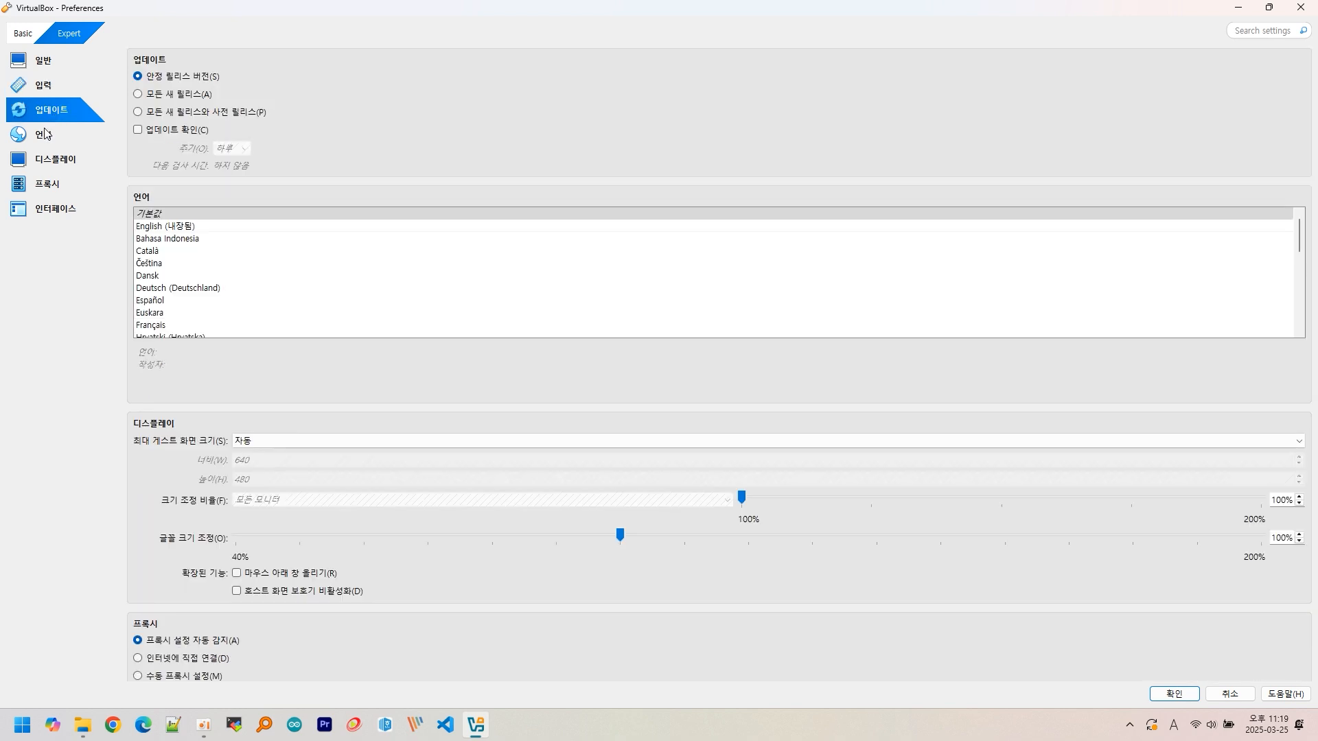
{"action": "left_click", "coordinate": [46, 135]}
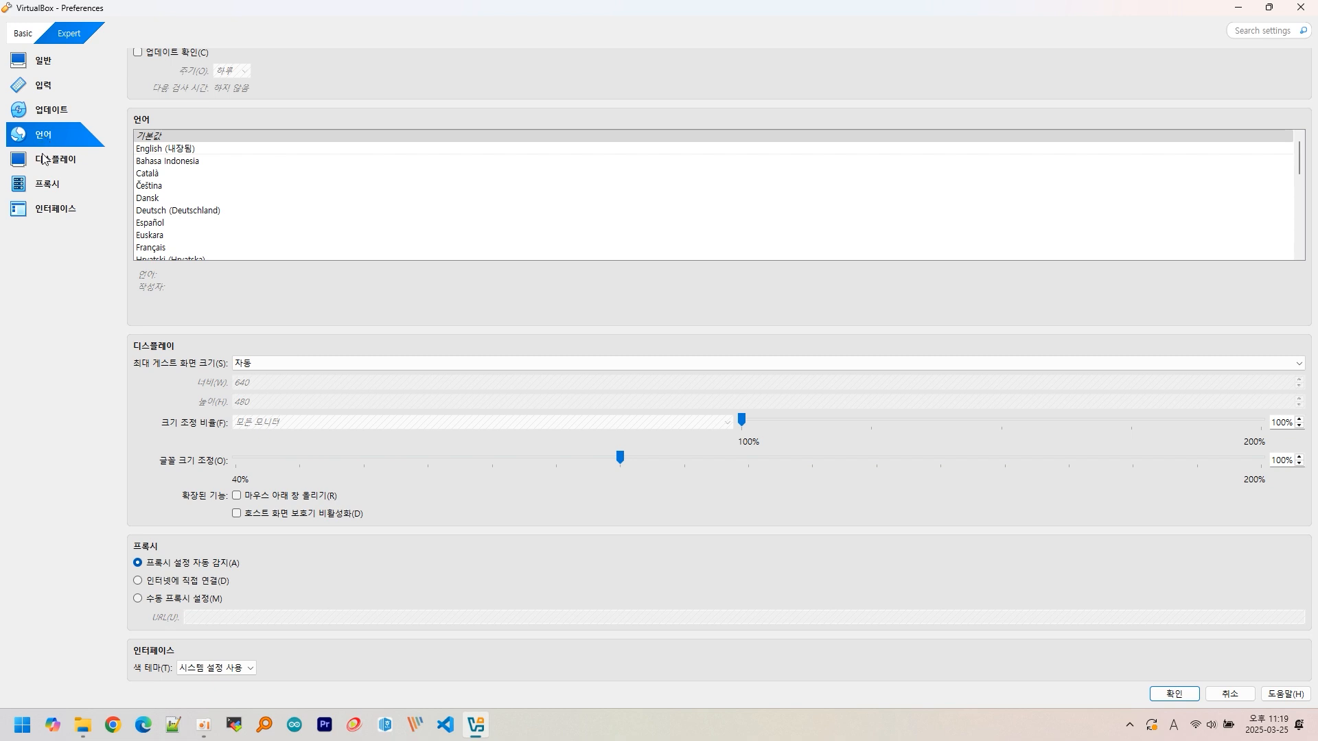
{"action": "left_click", "coordinate": [43, 159]}
{"action": "left_click", "coordinate": [45, 184]}
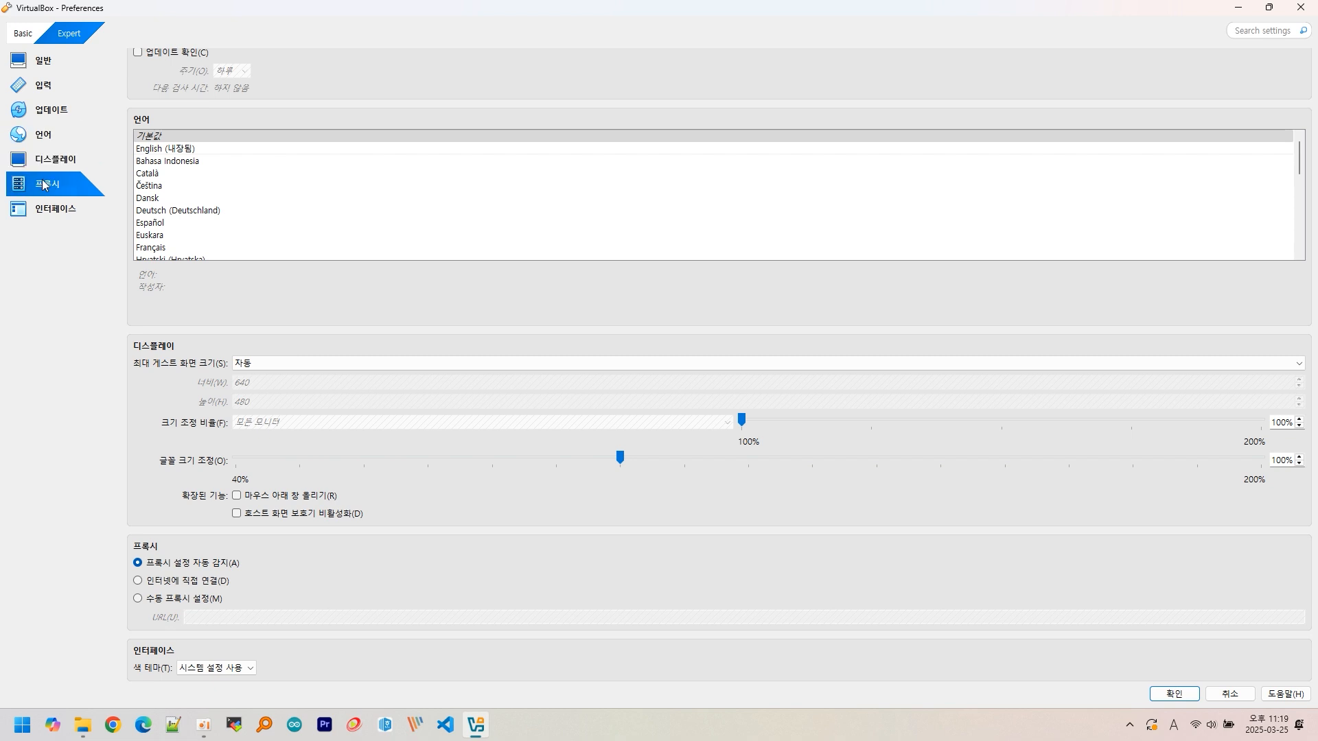
{"action": "left_click", "coordinate": [46, 209]}
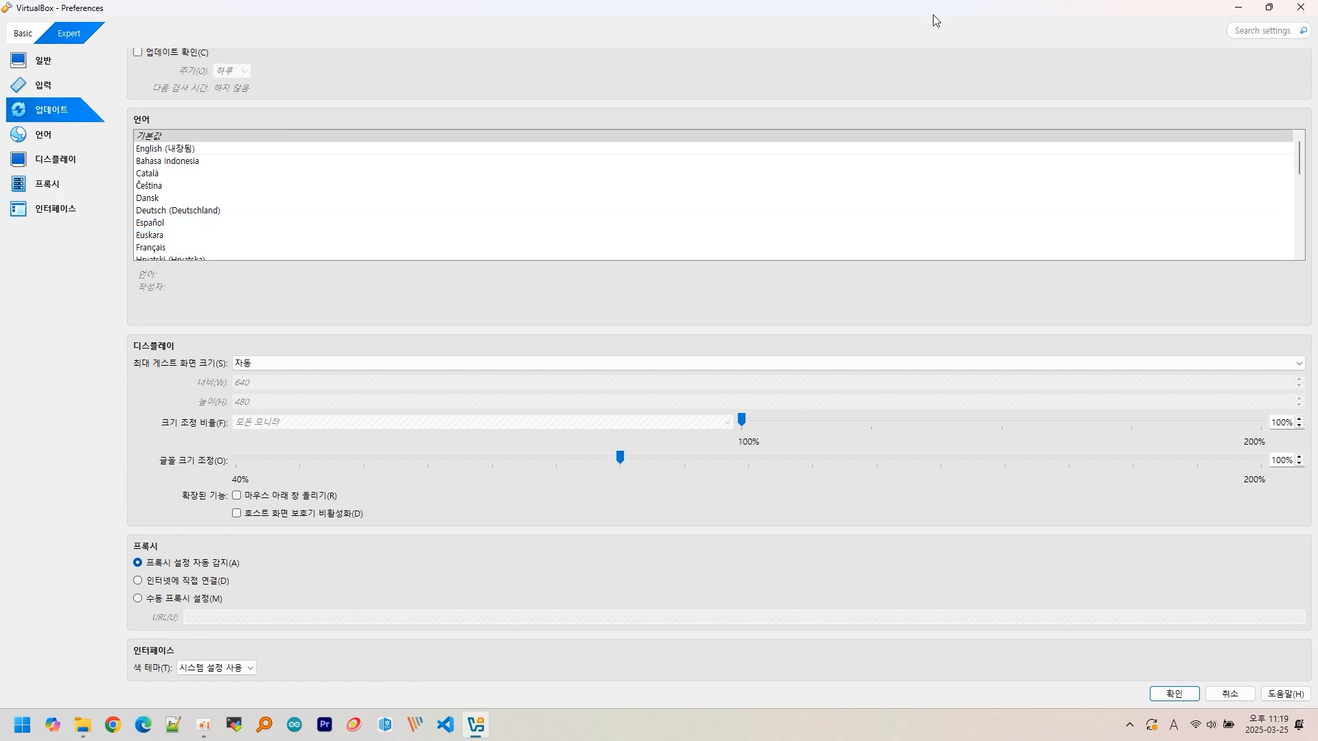
{"action": "left_click", "coordinate": [1165, 695]}
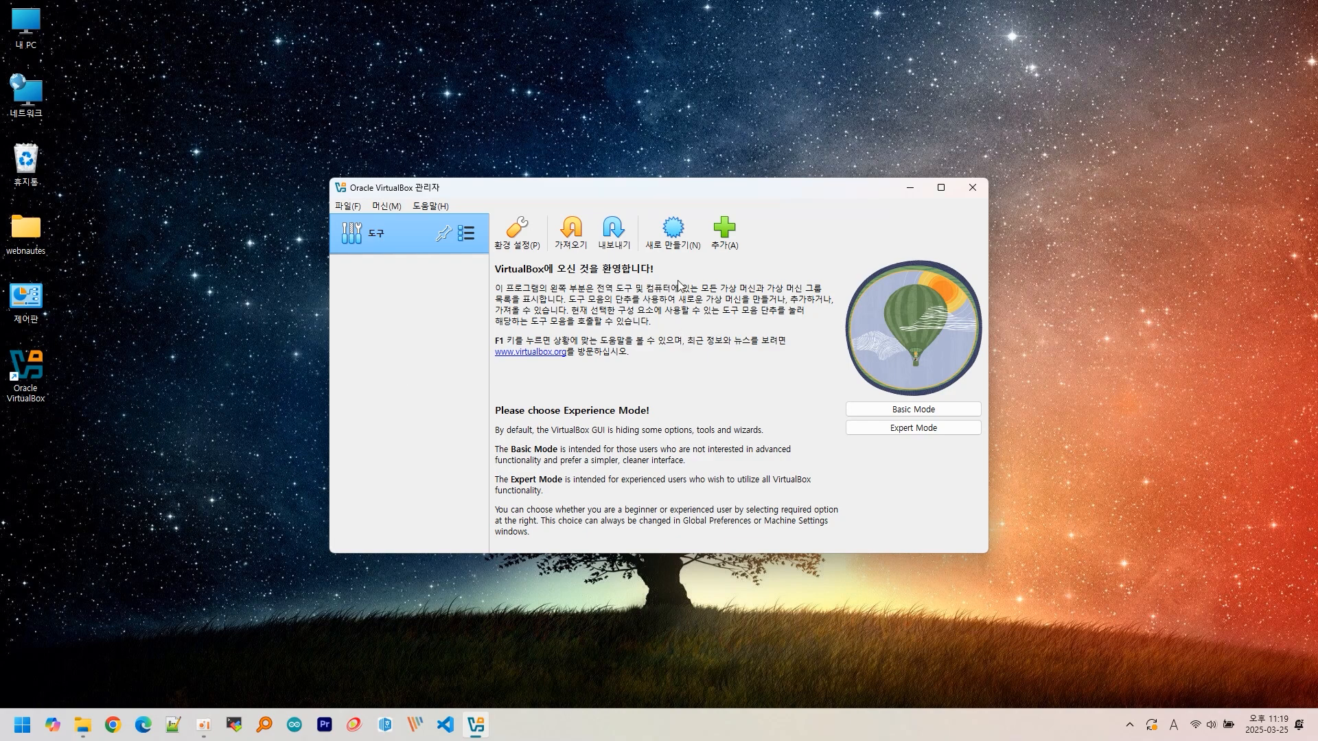
- Create a new VM named 'ubuntu 24.04' using ubuntu-24.04.2-desktop-amd64.iso from Downloads
{"action": "left_click", "coordinate": [672, 237]}
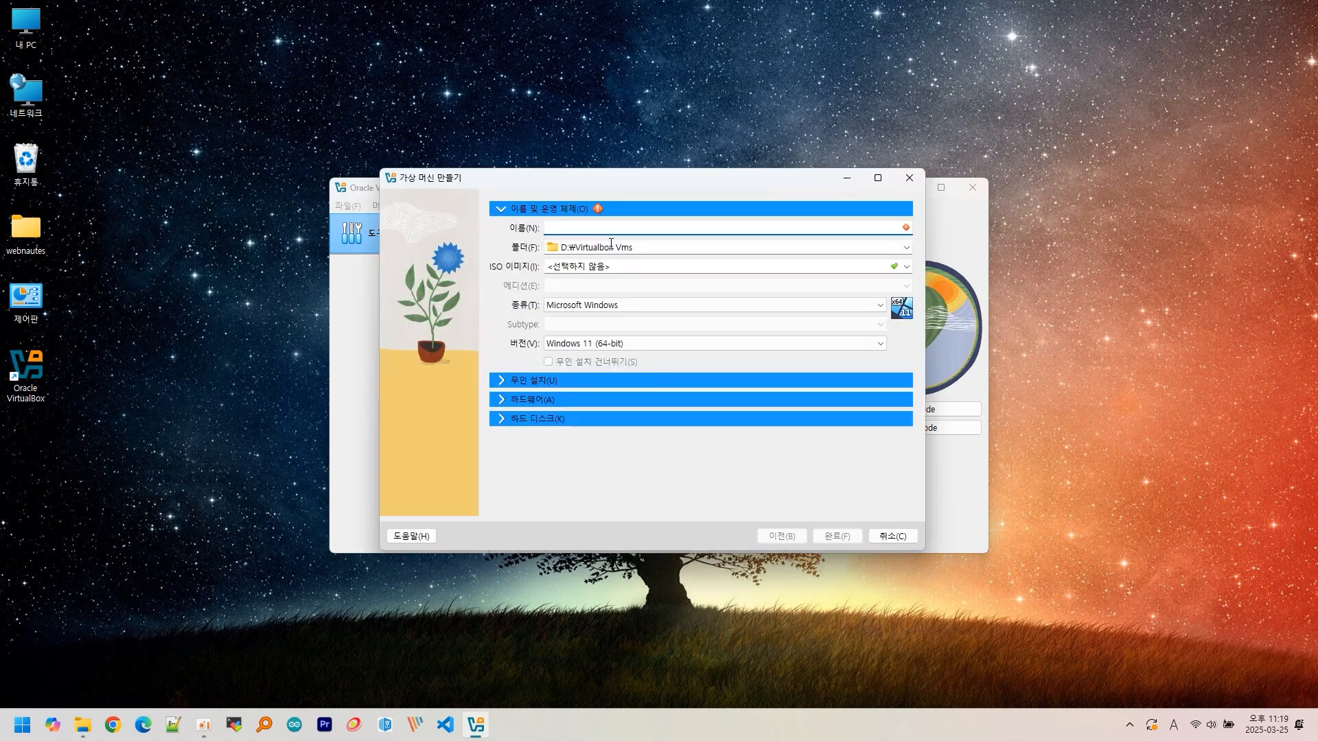
{"action": "type", "text": "u"}
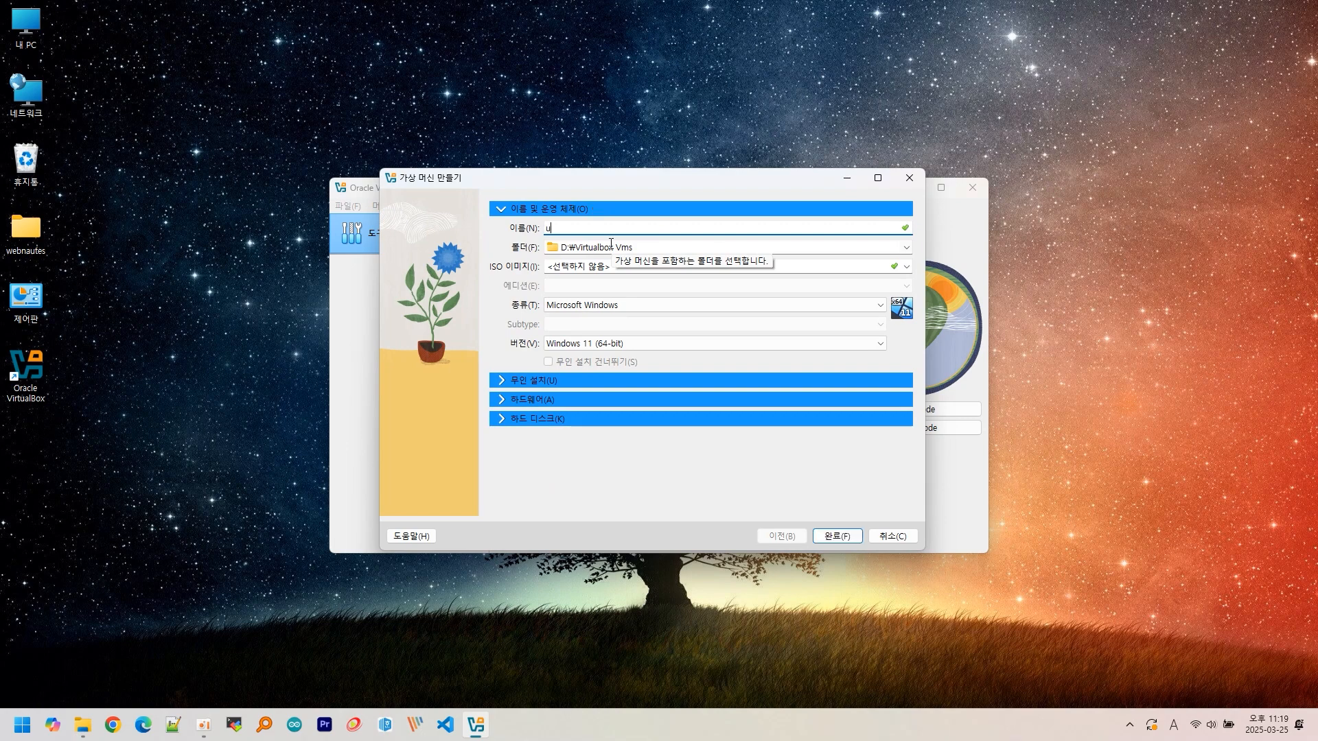
{"action": "type", "text": "buntu"}
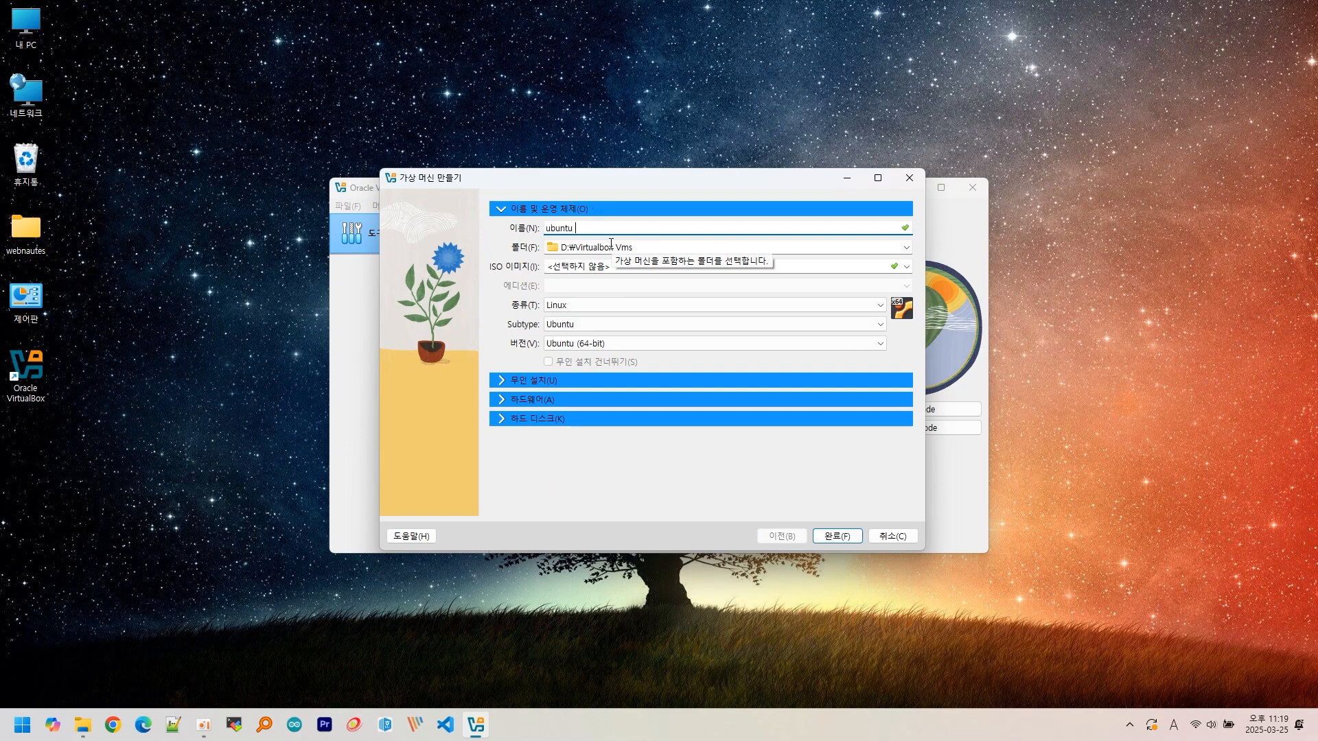
{"action": "type", "text": " 24.04"}
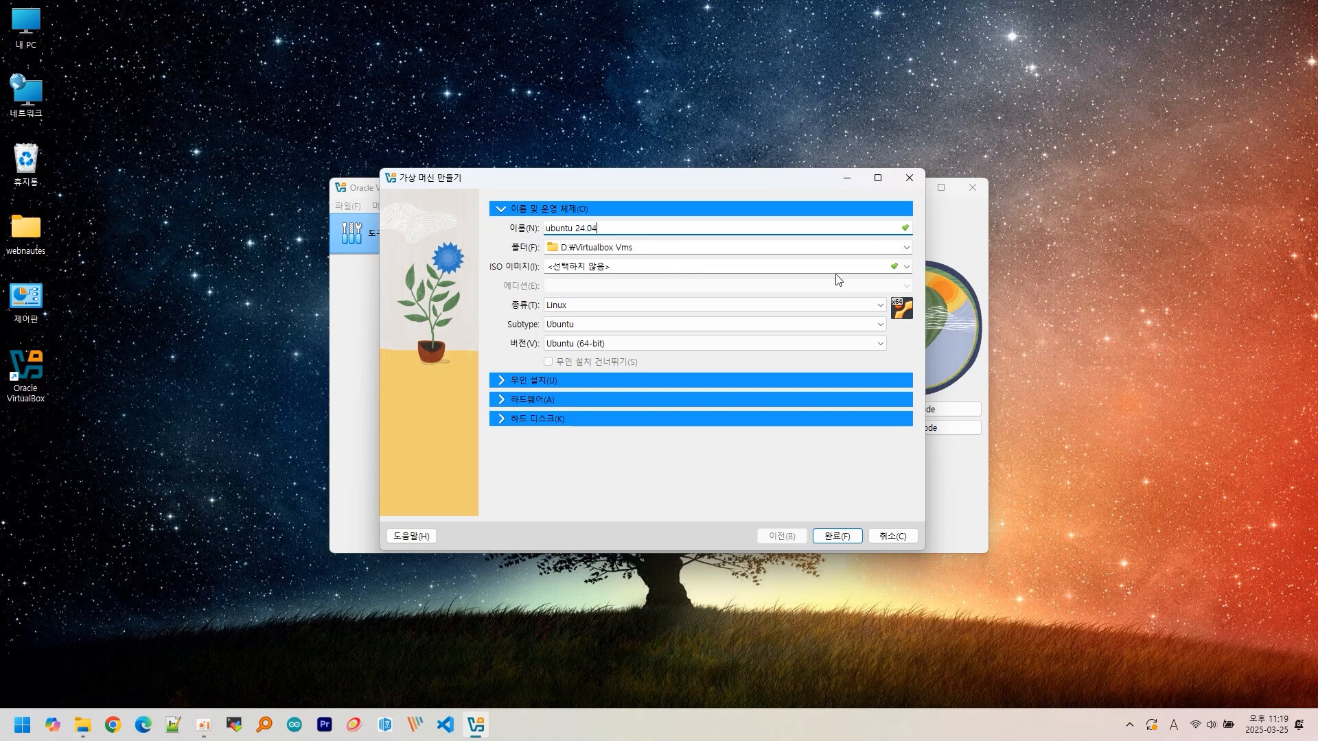
{"action": "left_click", "coordinate": [905, 266]}
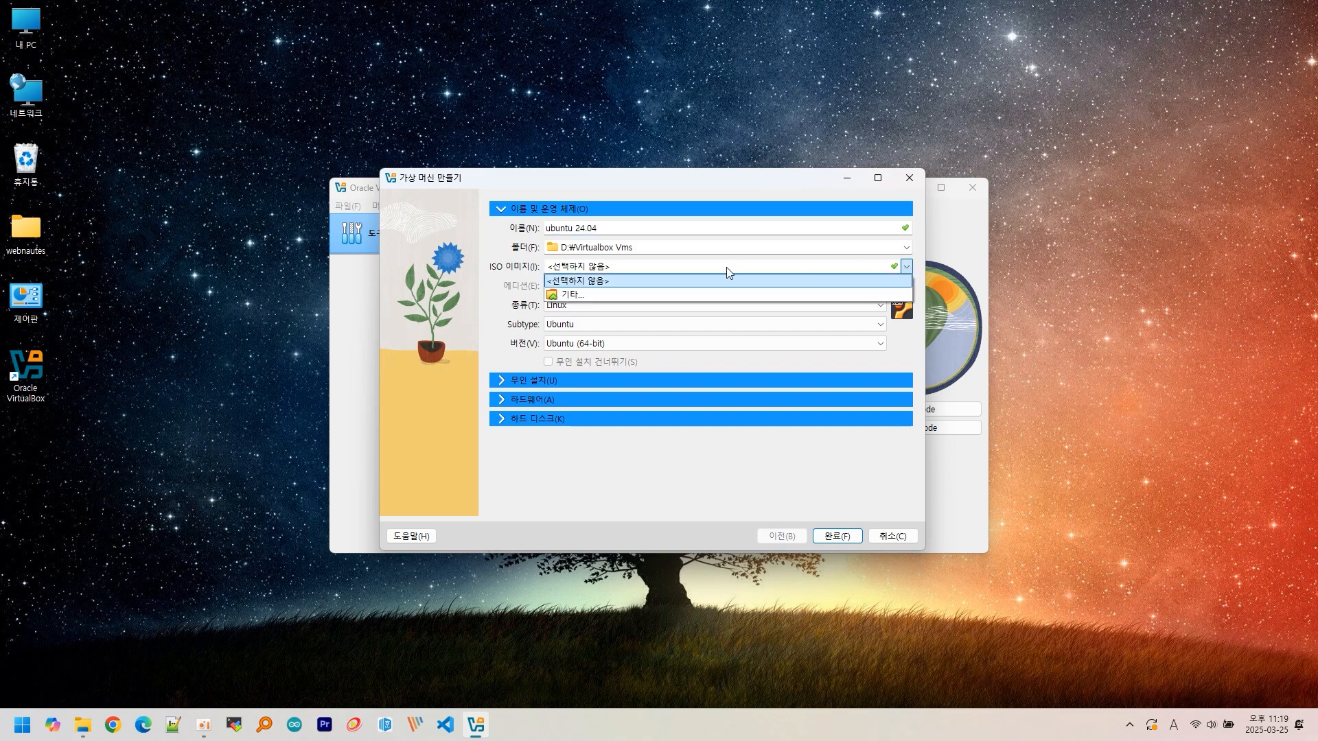
{"action": "left_click", "coordinate": [604, 295]}
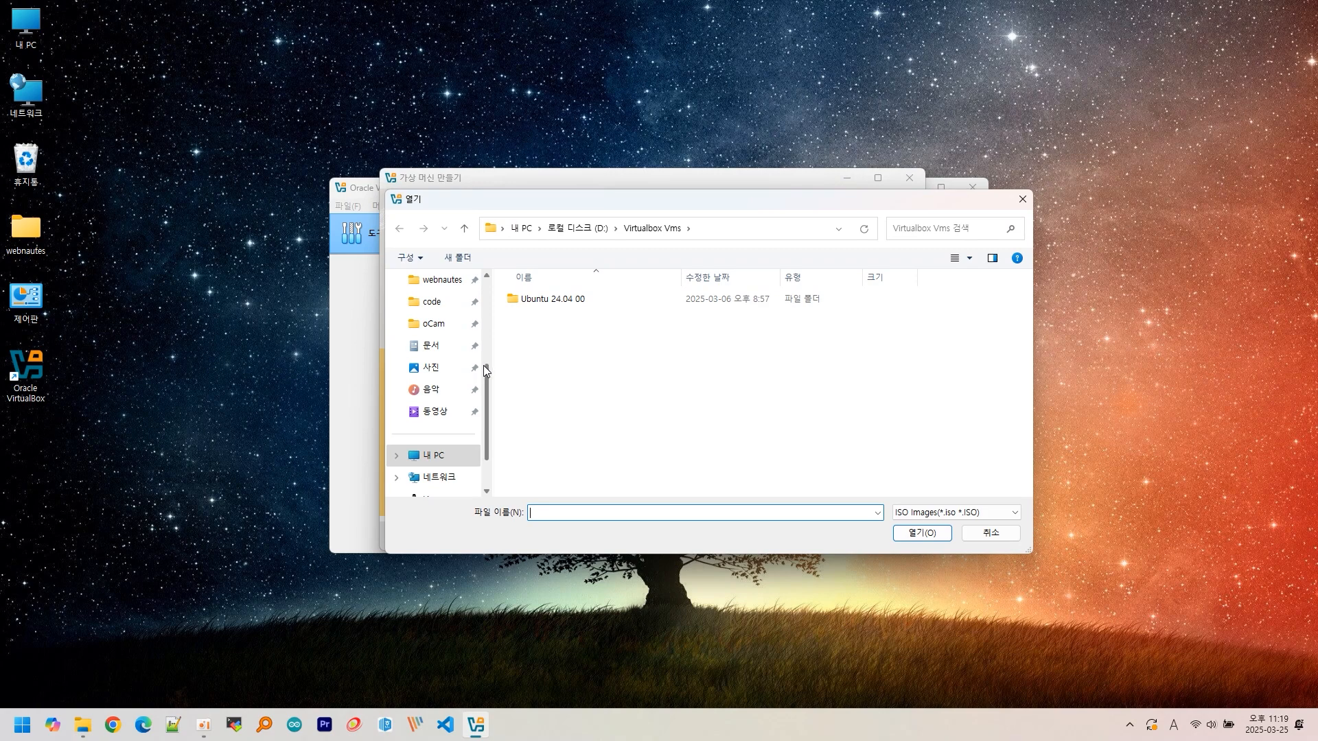
{"action": "left_click_drag", "start_coordinate": [483, 365], "coordinate": [492, 297]}
{"action": "left_click", "coordinate": [443, 367]}
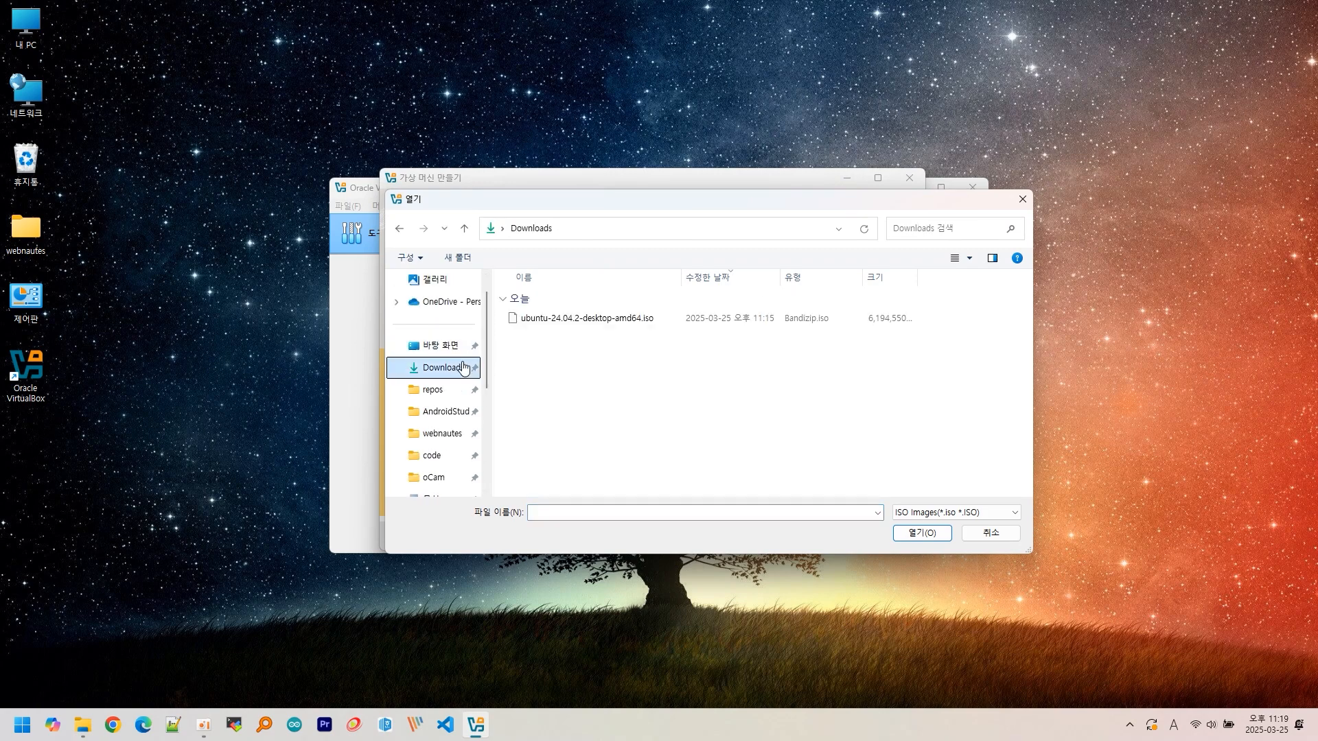
{"action": "left_click", "coordinate": [587, 320]}
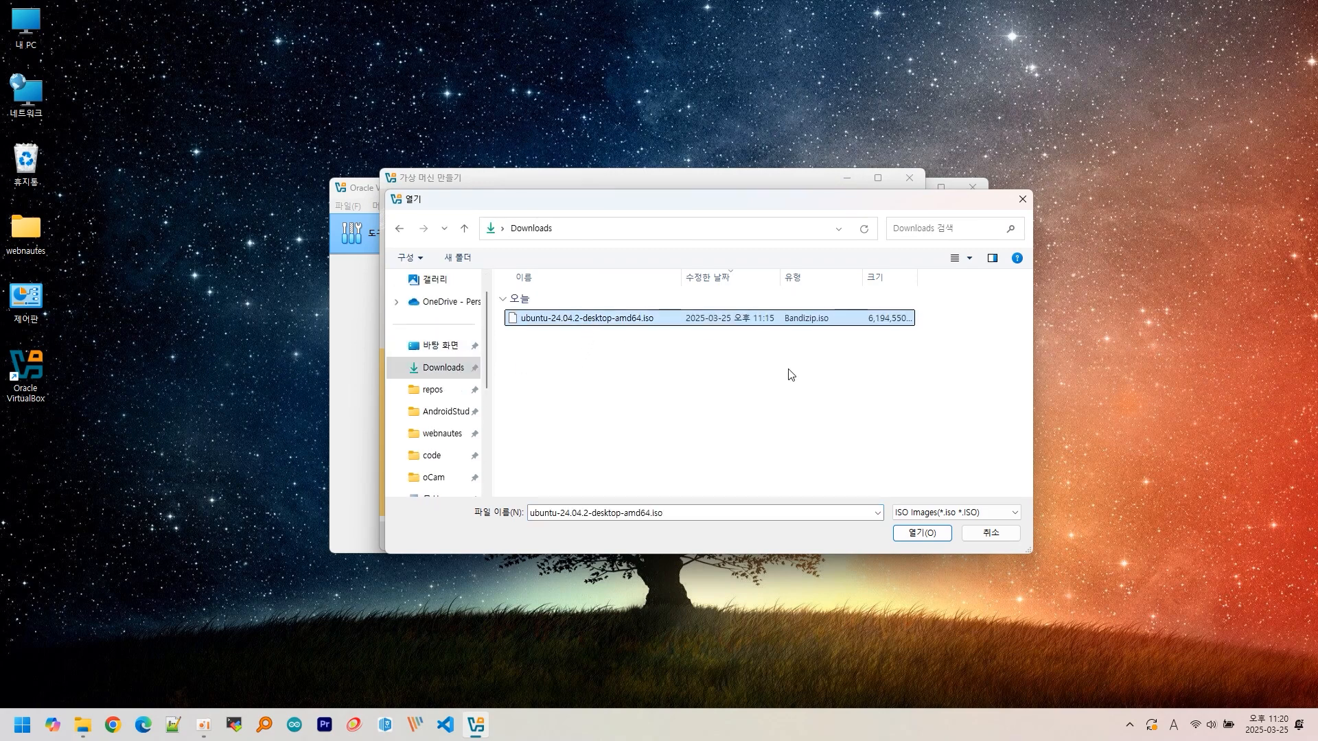
{"action": "left_click", "coordinate": [919, 534]}
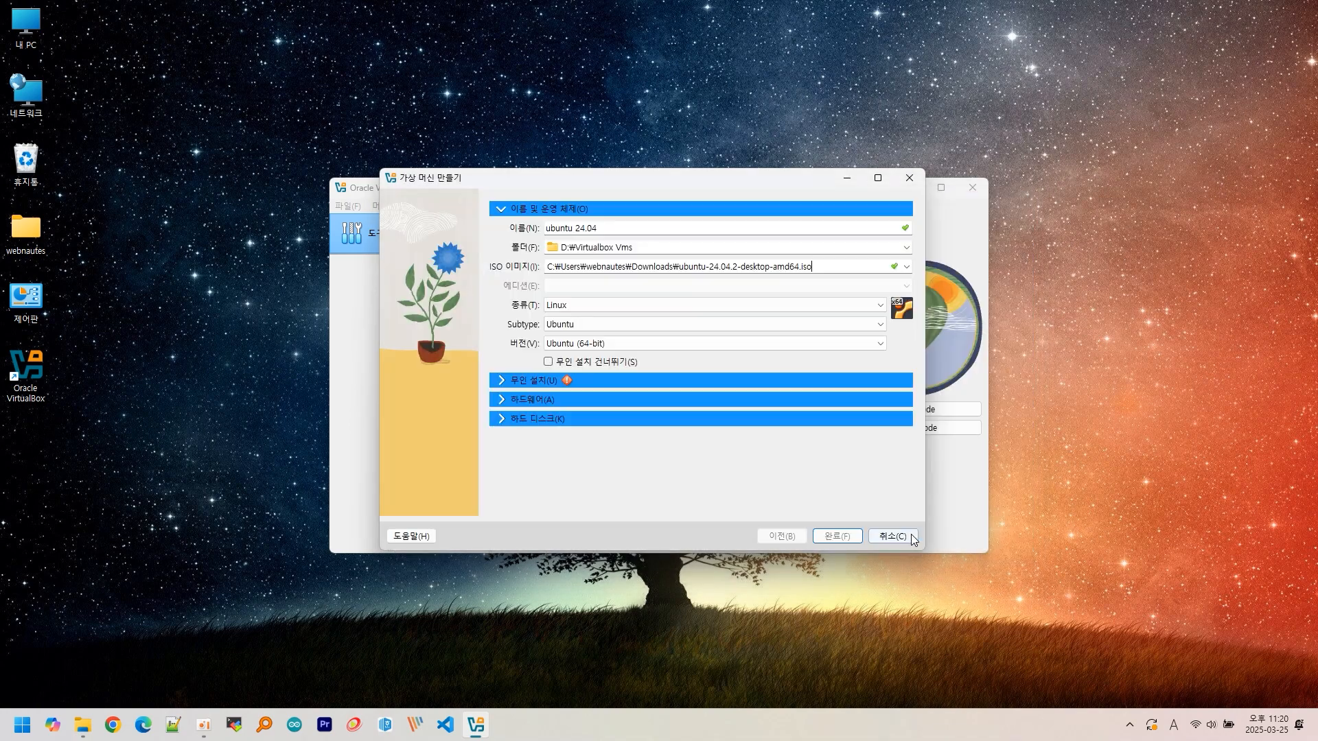
- Skip unattended installation and give the VM 16000 MB memory and more processors
{"action": "left_click", "coordinate": [548, 362]}
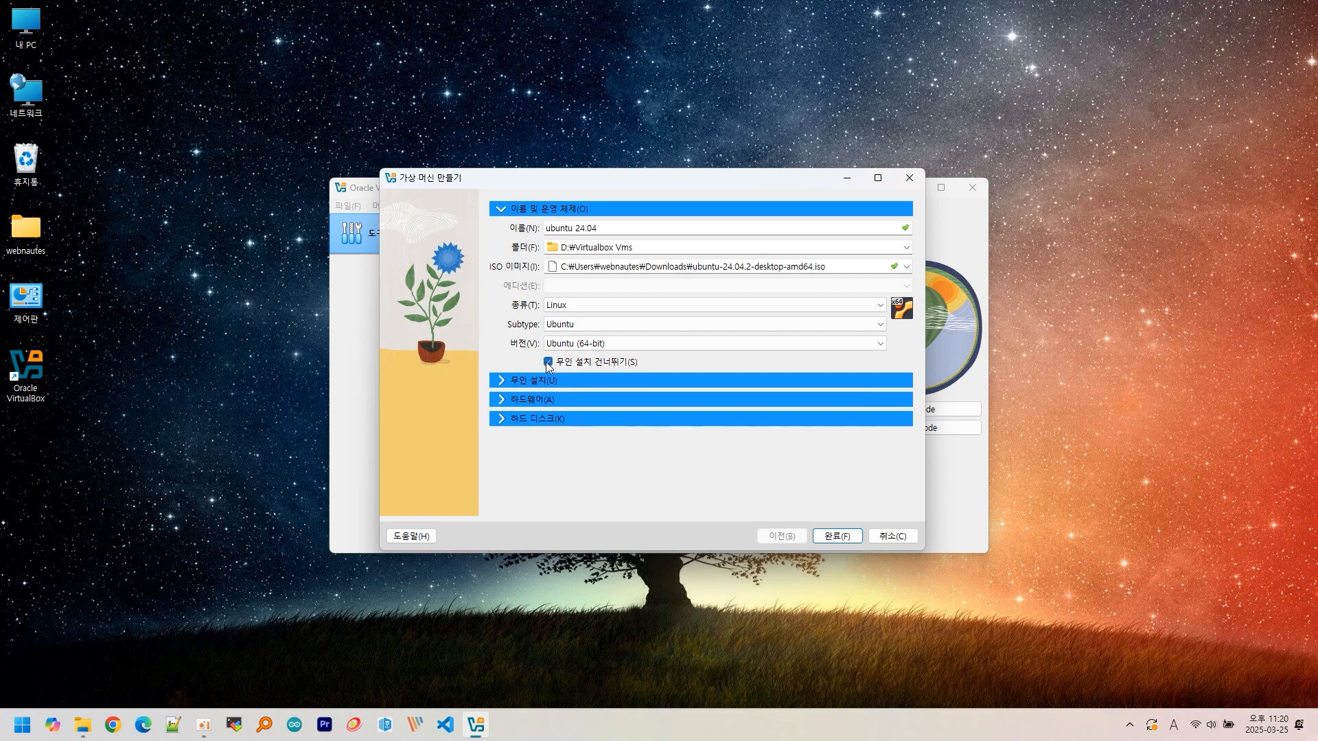
{"action": "left_click", "coordinate": [507, 399]}
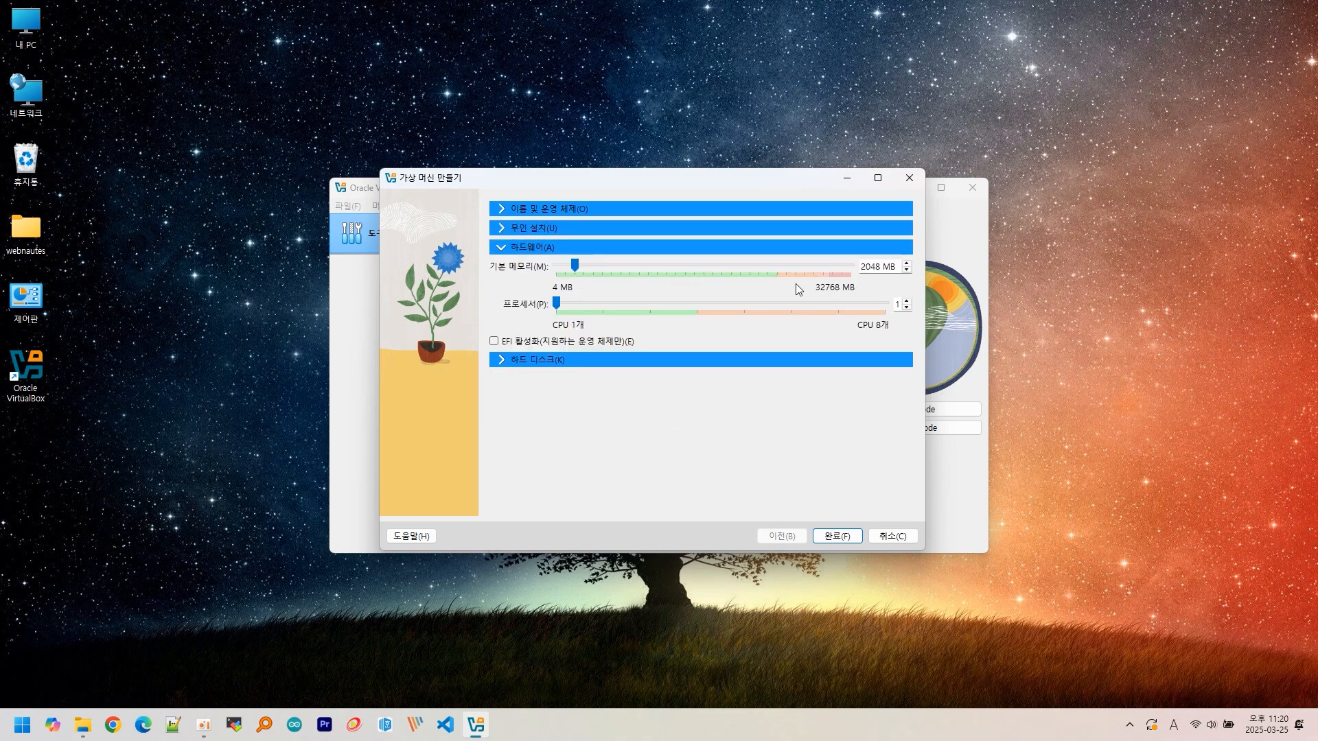
{"action": "left_click_drag", "start_coordinate": [575, 265], "coordinate": [770, 275]}
{"action": "key", "text": "Tab"}
{"action": "type", "text": "16000"}
{"action": "left_click_drag", "start_coordinate": [561, 306], "coordinate": [665, 312]}
- Set a fully preallocated 40 GB virtual disk and finish creating the VM
{"action": "left_click", "coordinate": [502, 358]}
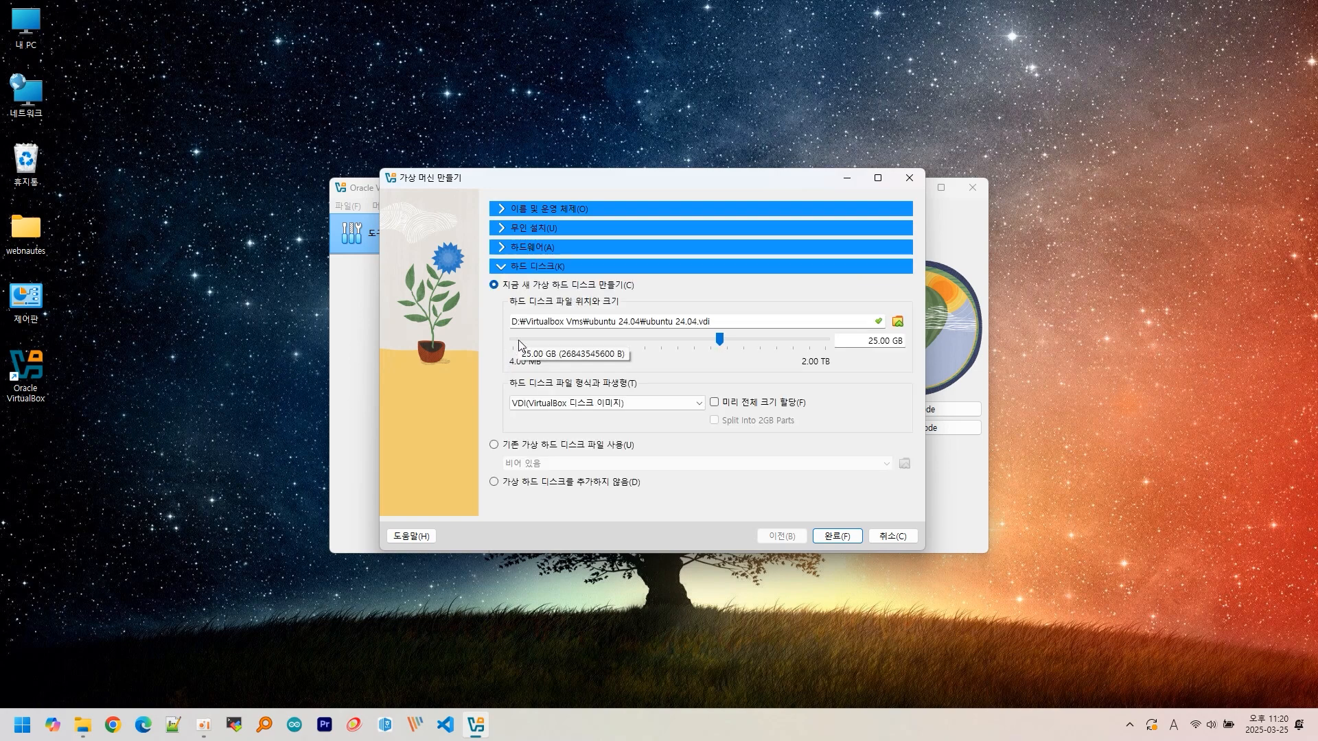
{"action": "double_click", "coordinate": [875, 341]}
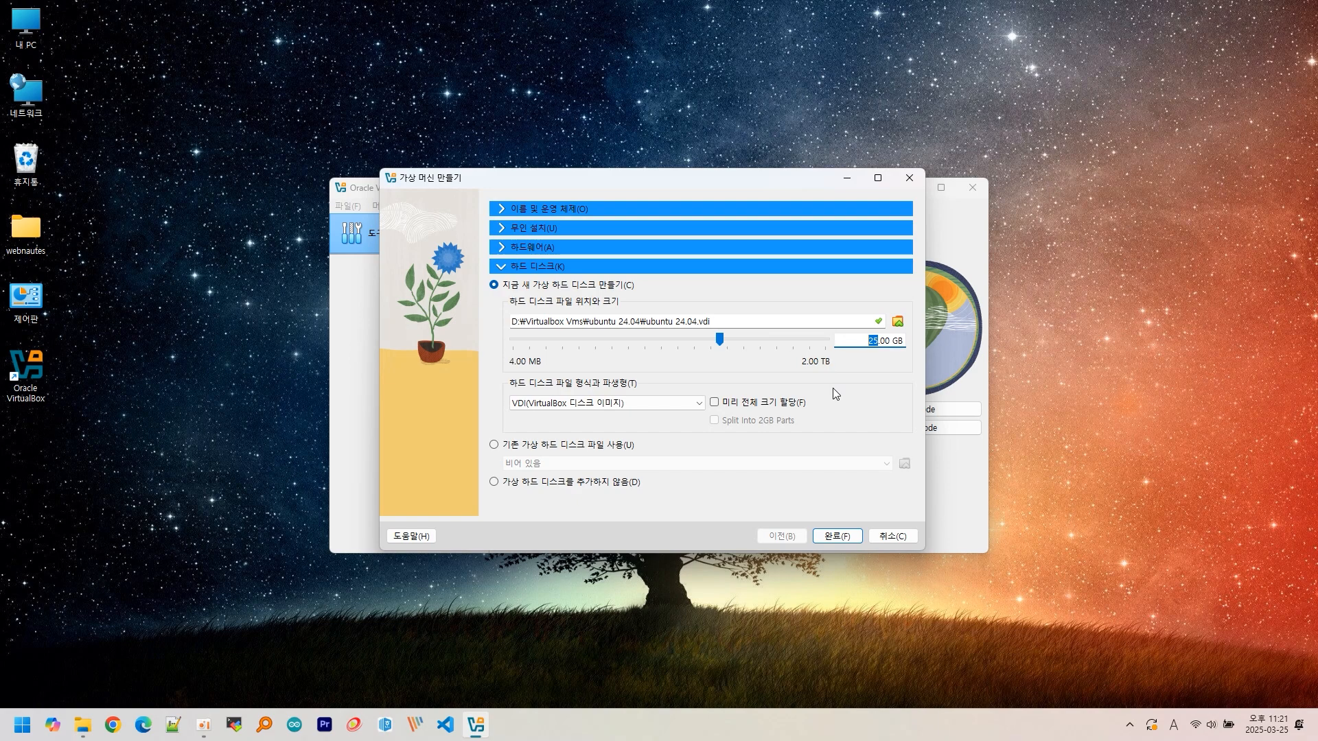
{"action": "type", "text": "40"}
{"action": "left_click", "coordinate": [714, 402]}
{"action": "left_click", "coordinate": [829, 537]}
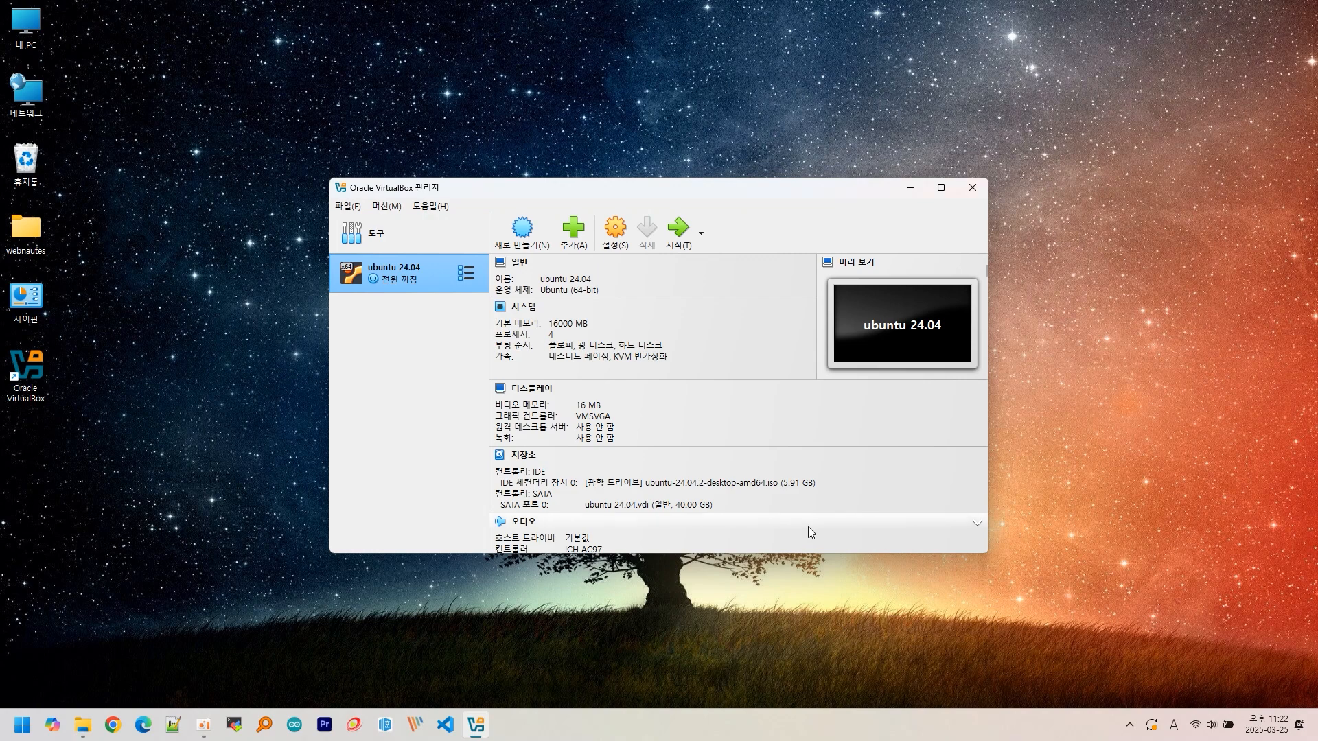
- Open the Settings of the newly created 'ubuntu 24.04' VM
{"action": "left_click", "coordinate": [612, 234]}
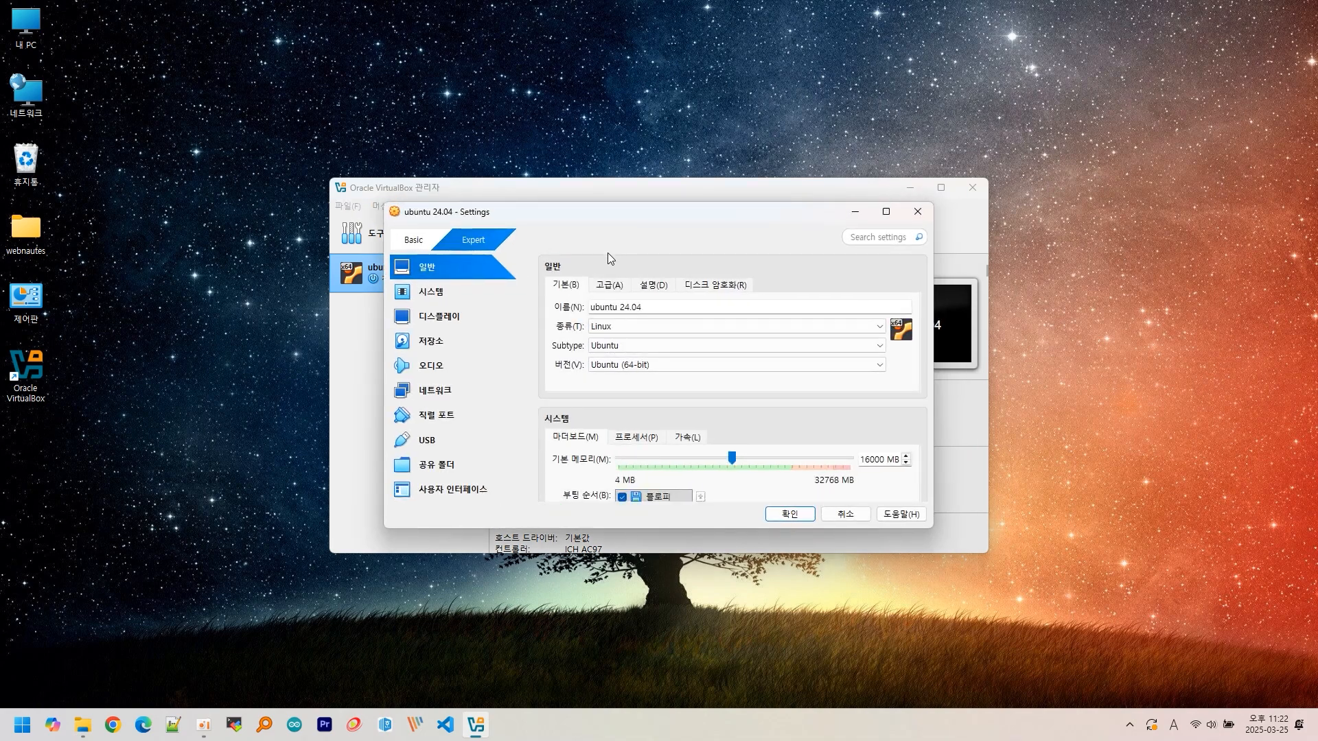
- Inspect the General Advanced options, leaving Shared Clipboard disabled, and view Disk Encryption
{"action": "left_click", "coordinate": [609, 284]}
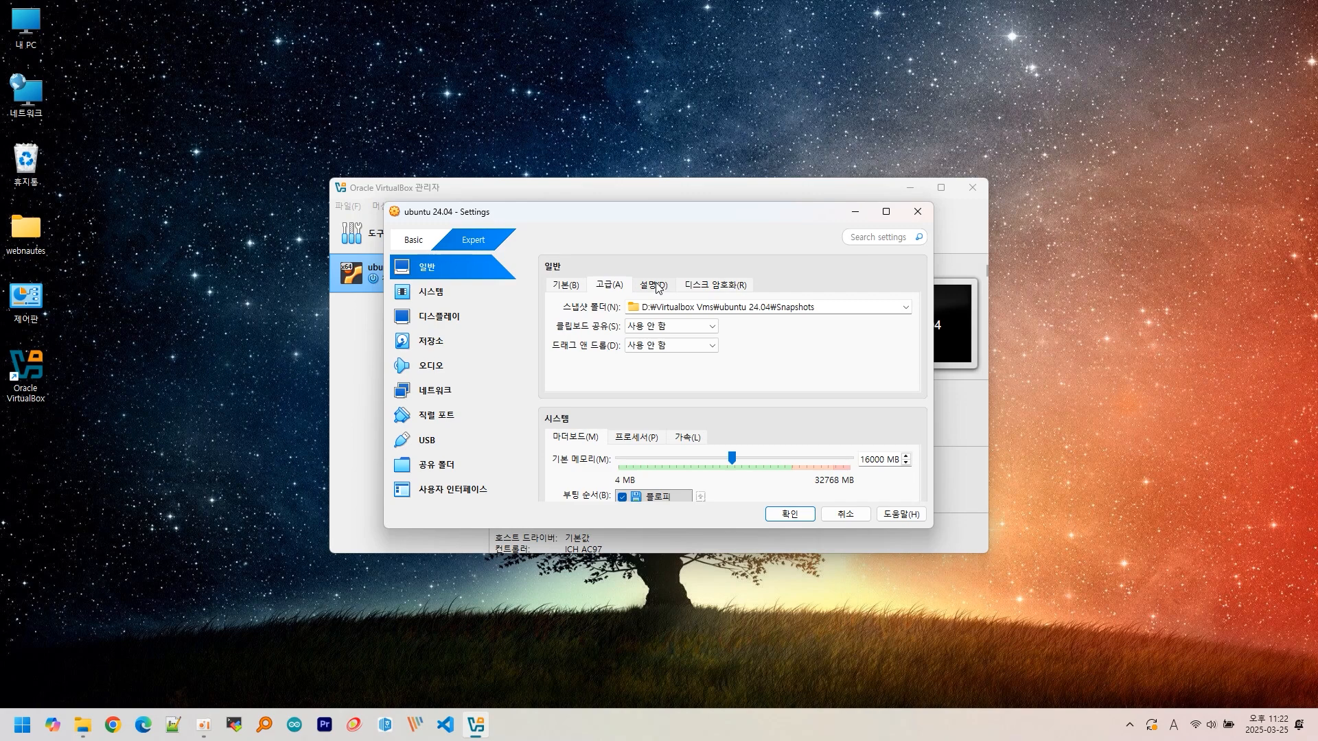
{"action": "left_click", "coordinate": [653, 328]}
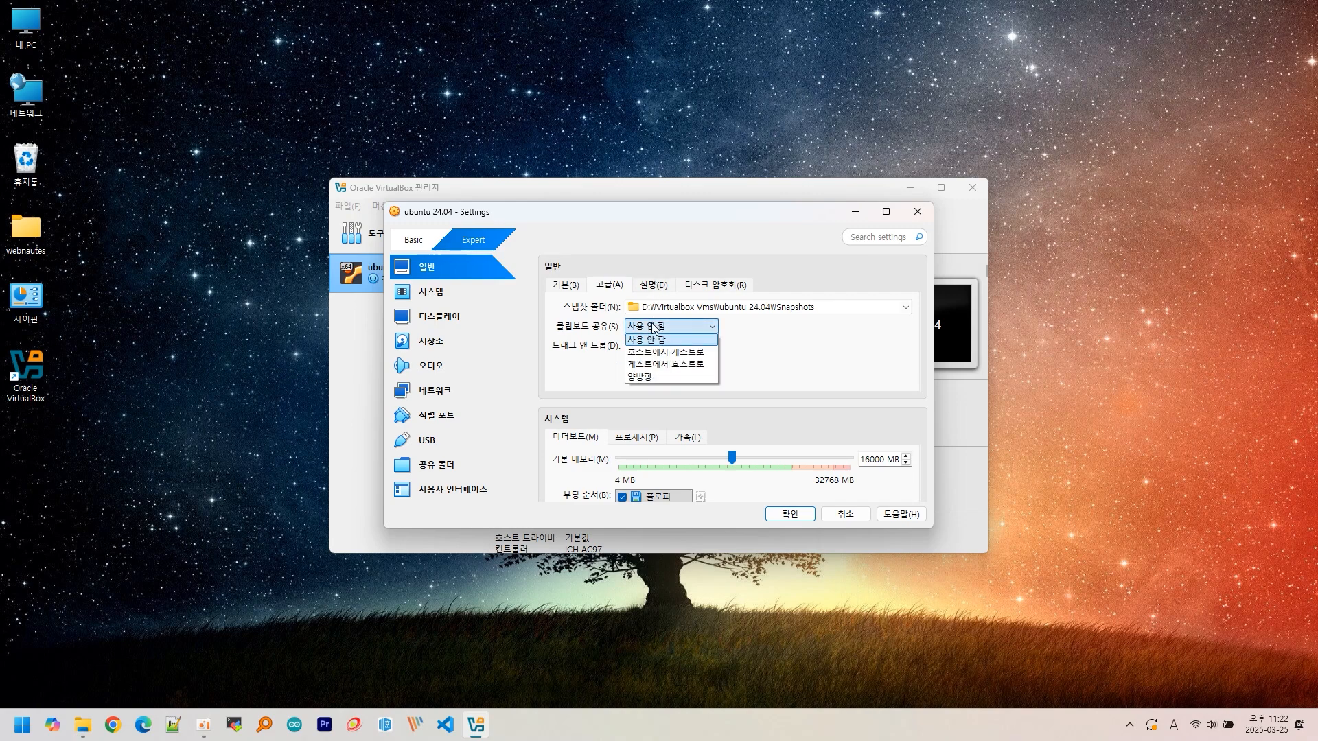
{"action": "left_click", "coordinate": [653, 328]}
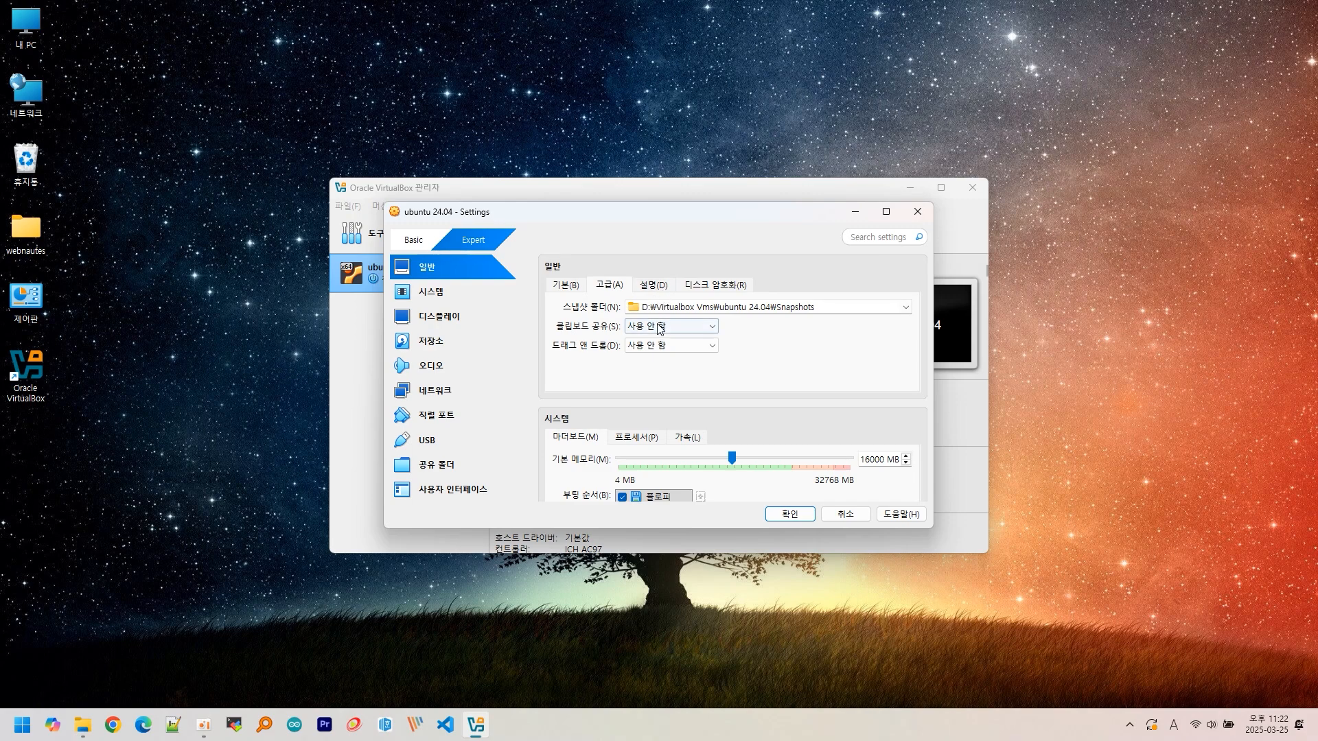
{"action": "left_click", "coordinate": [655, 288]}
{"action": "left_click", "coordinate": [688, 291]}
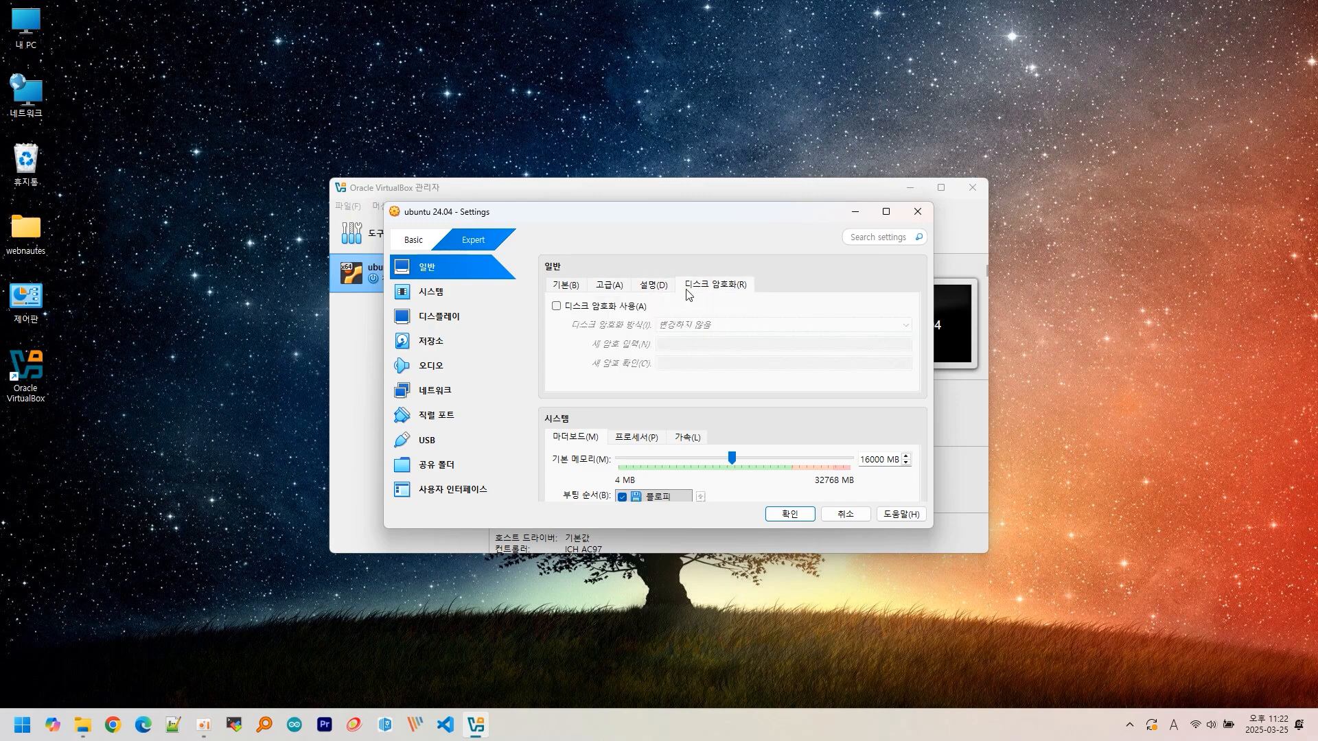
- View the System page's Processor and Acceleration settings
{"action": "left_click", "coordinate": [444, 295]}
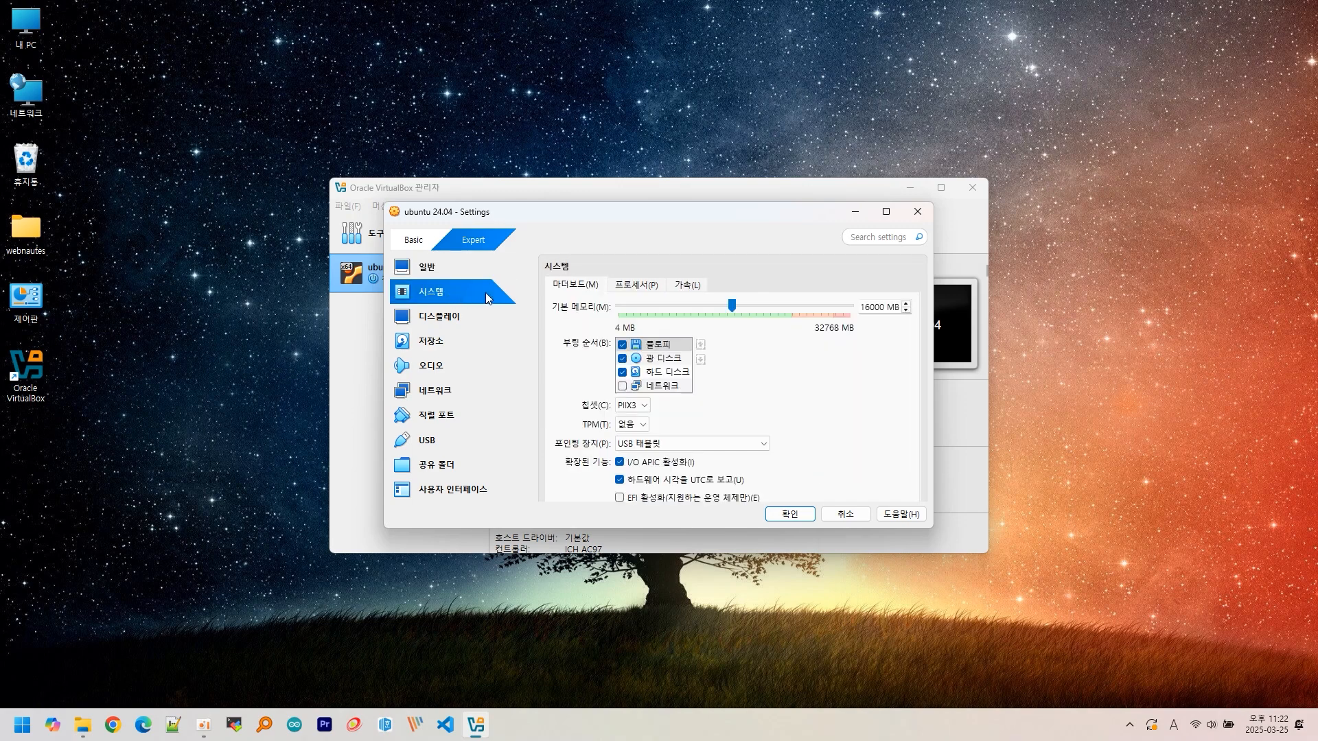
{"action": "left_click", "coordinate": [641, 291]}
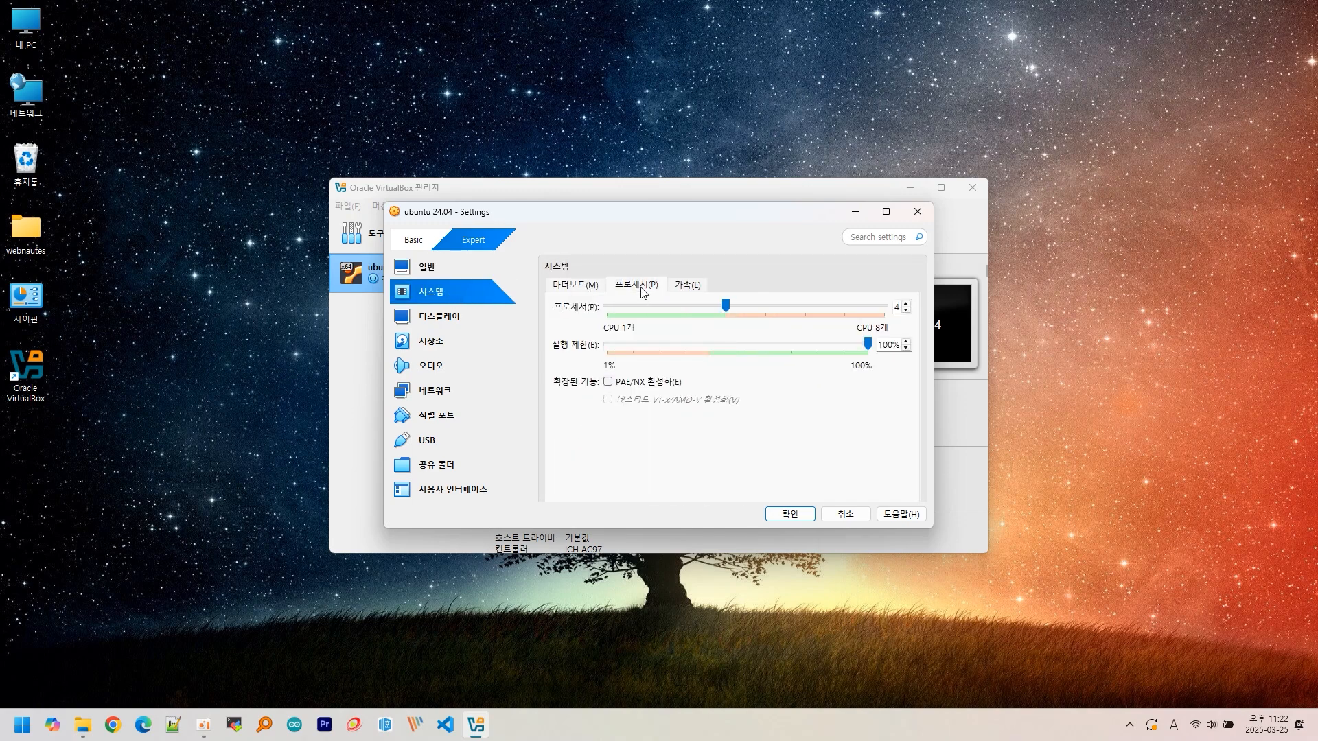
{"action": "left_click", "coordinate": [680, 290]}
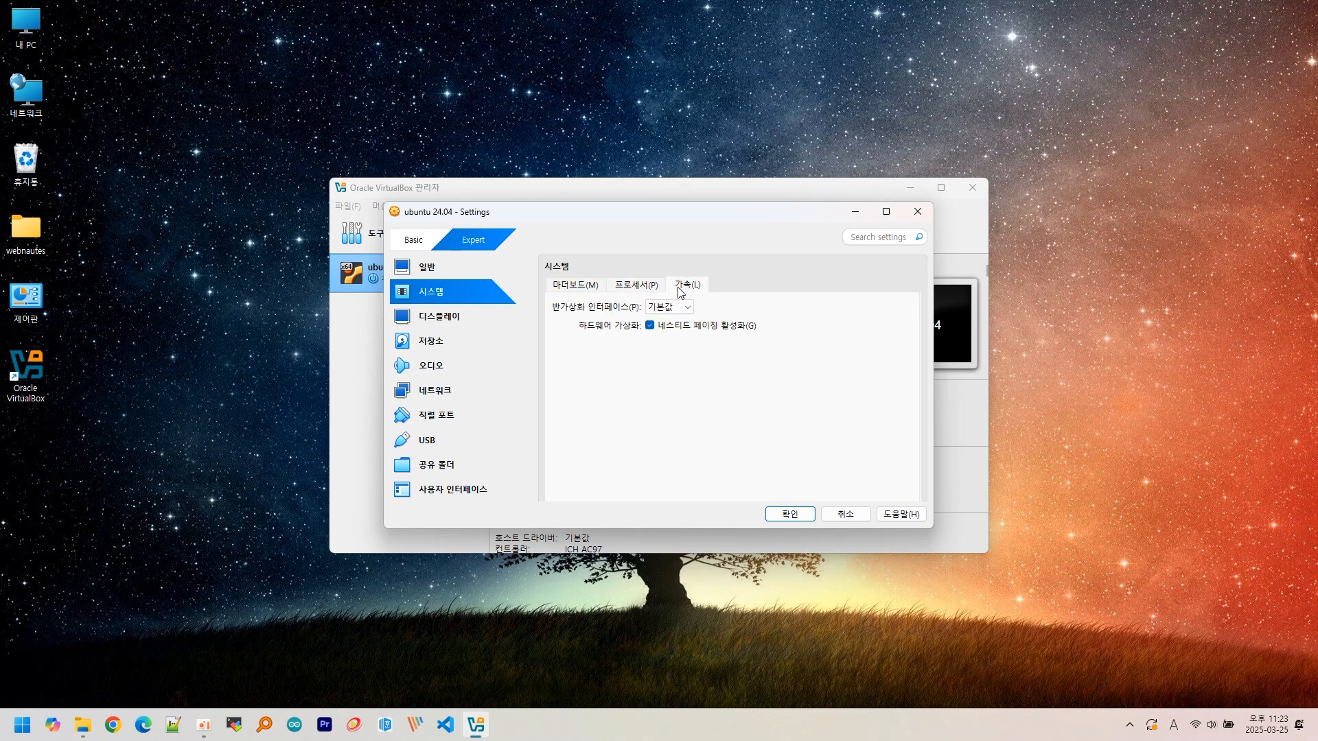
- In Display settings, raise video memory from 16 MB and review the remote display and recording options
{"action": "left_click", "coordinate": [465, 318]}
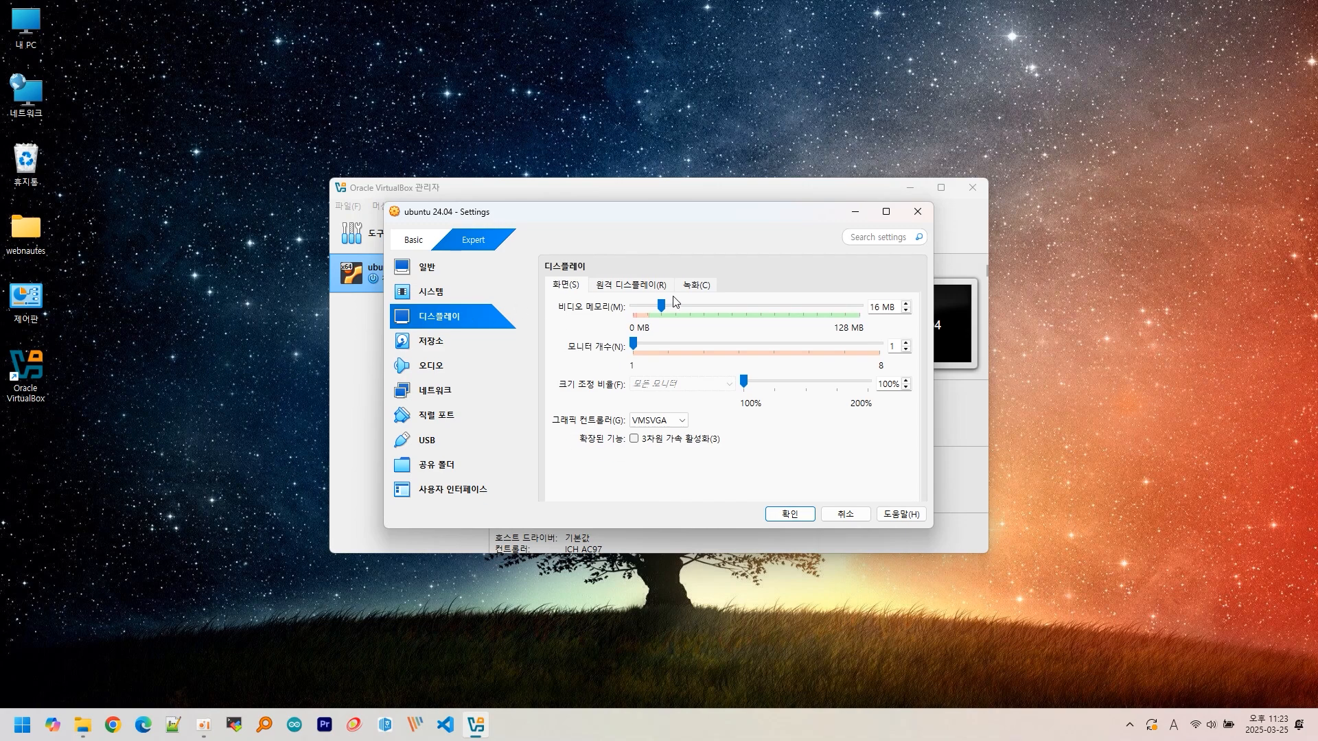
{"action": "left_click_drag", "start_coordinate": [663, 309], "coordinate": [866, 318]}
{"action": "left_click", "coordinate": [655, 285]}
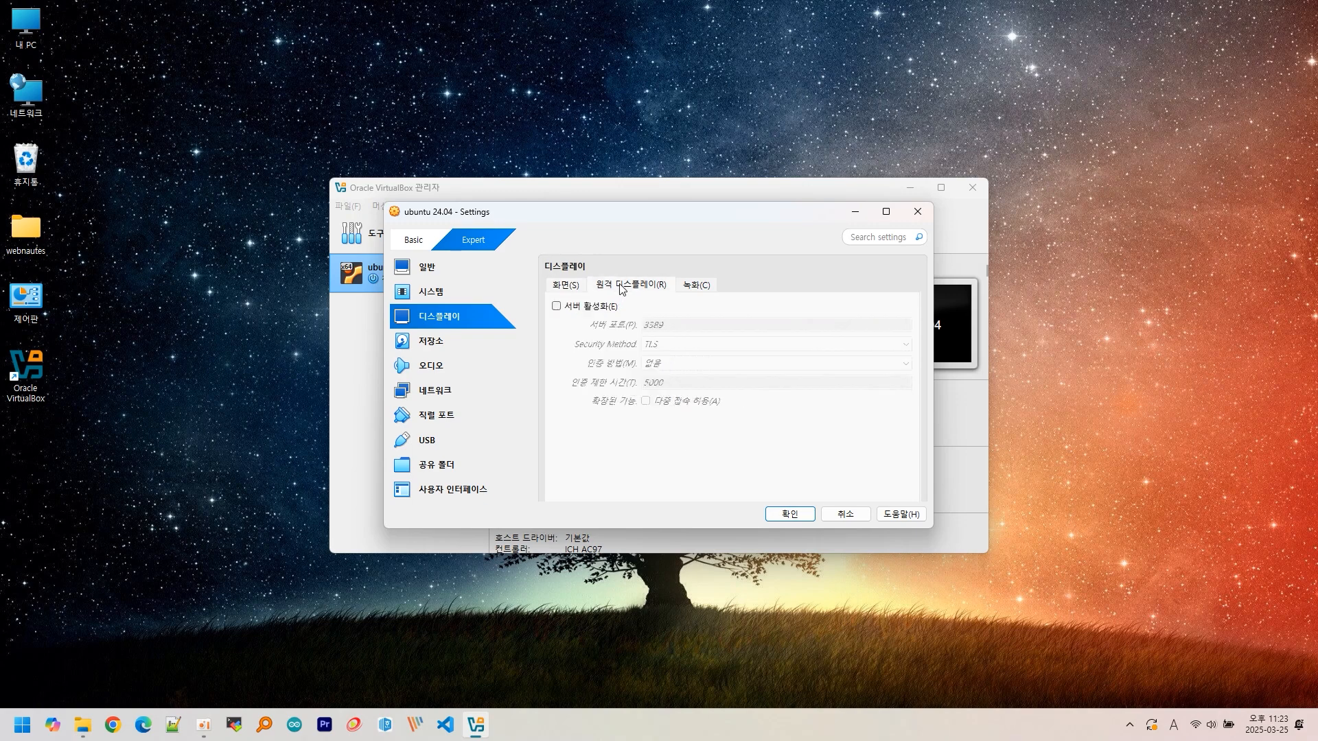
{"action": "left_click", "coordinate": [693, 286]}
- Review the storage, audio, network and serial port settings pages
{"action": "left_click", "coordinate": [433, 345]}
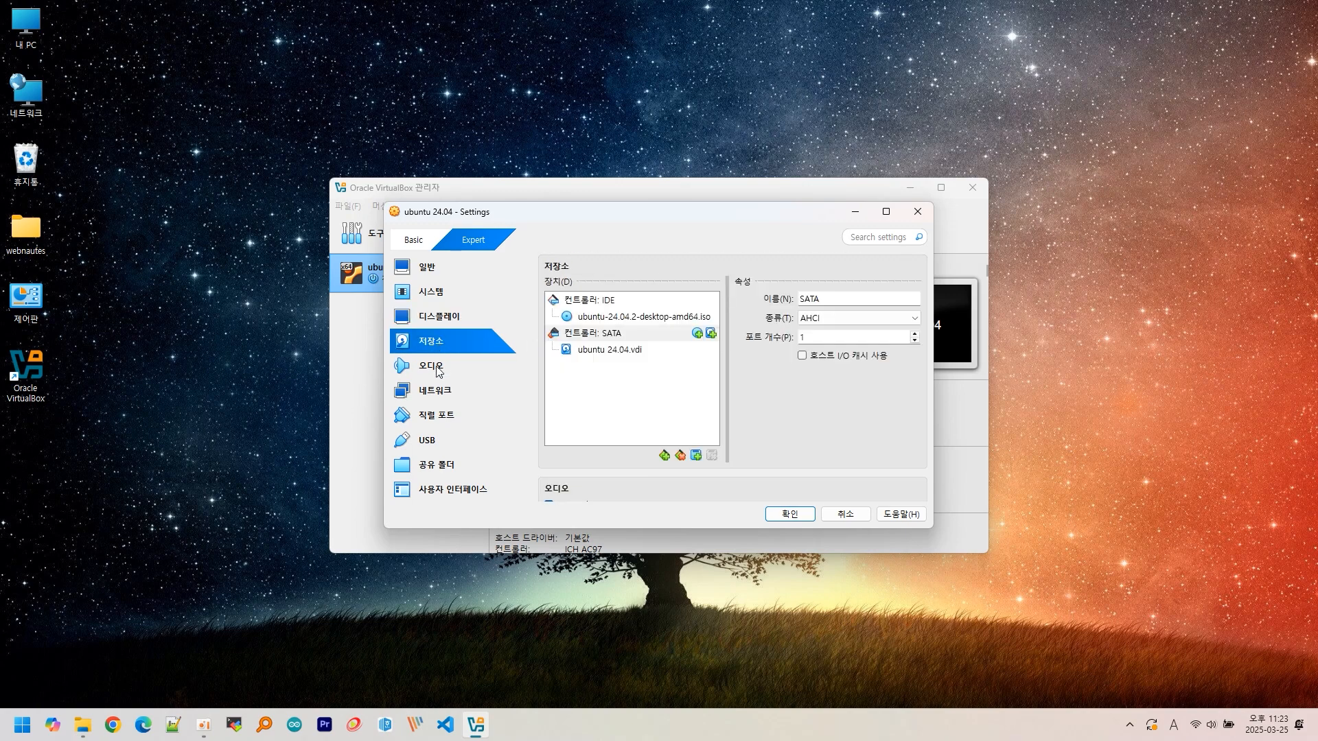
{"action": "left_click", "coordinate": [438, 374]}
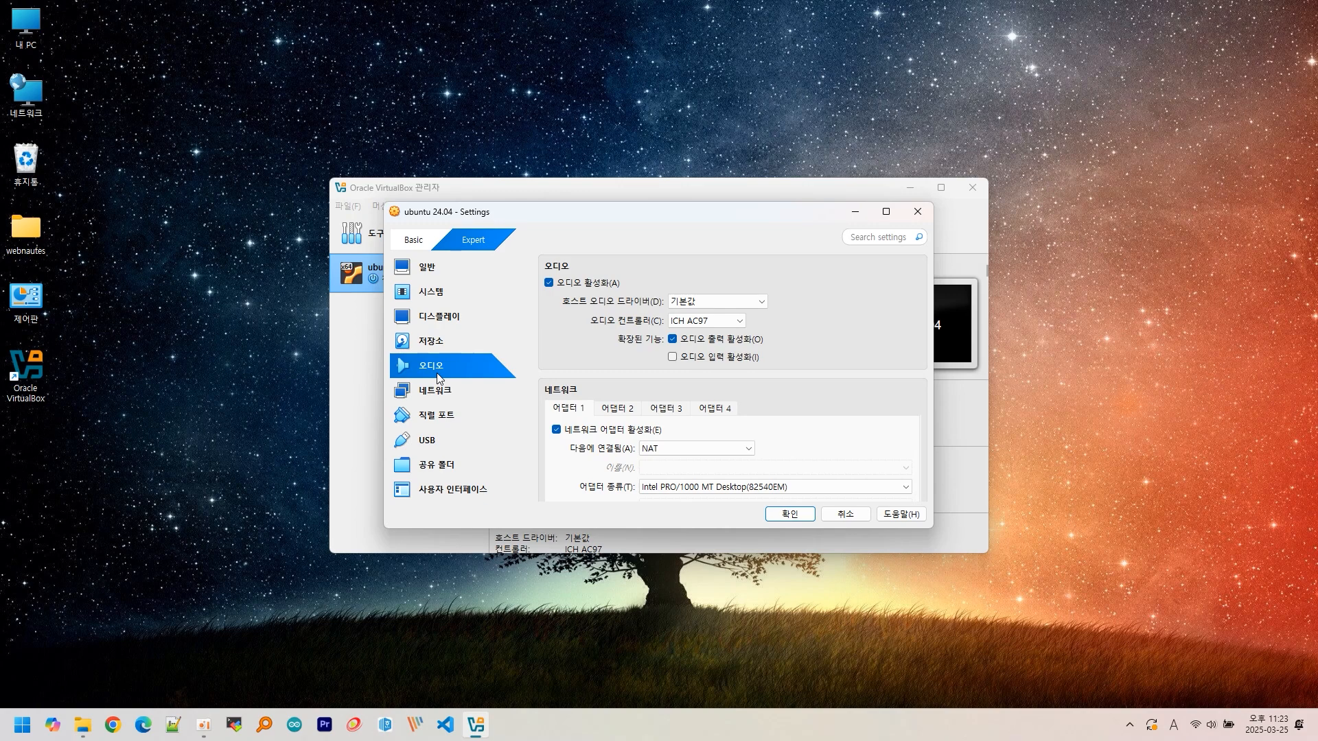
{"action": "left_click", "coordinate": [447, 396]}
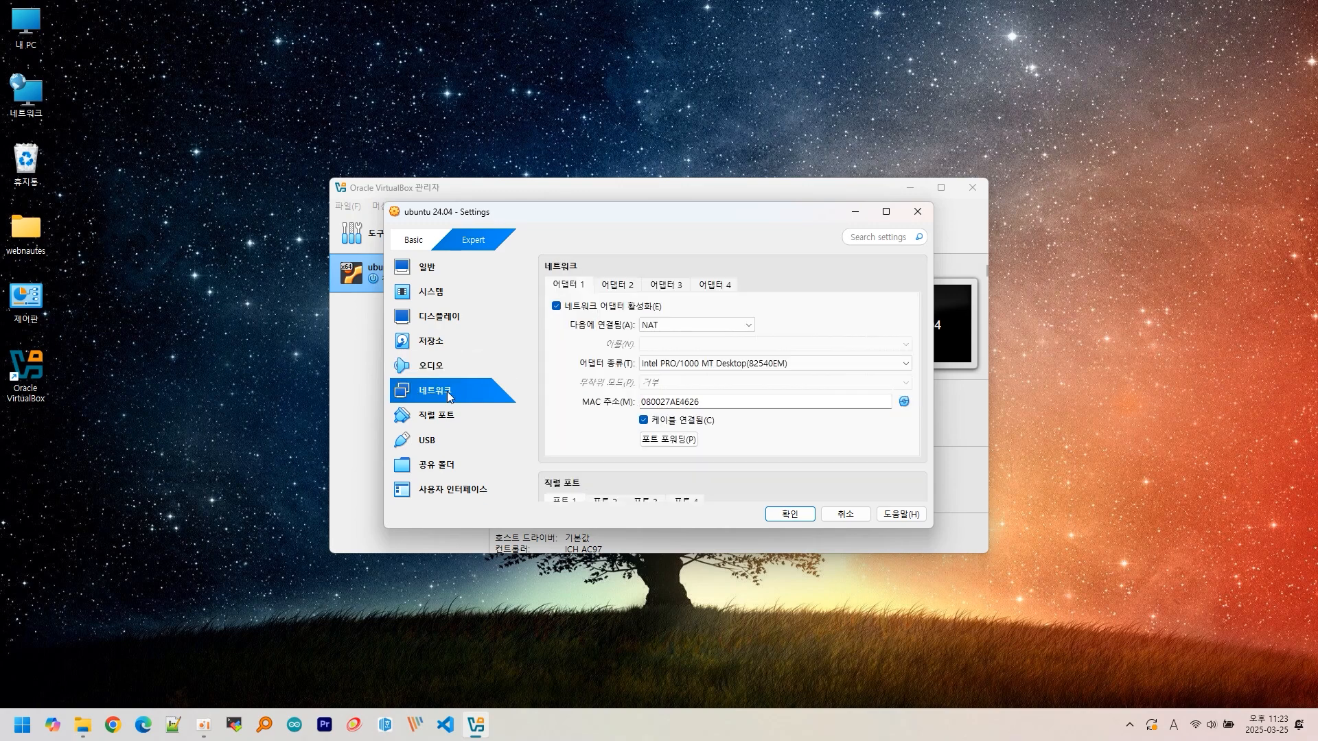
{"action": "left_click", "coordinate": [442, 418]}
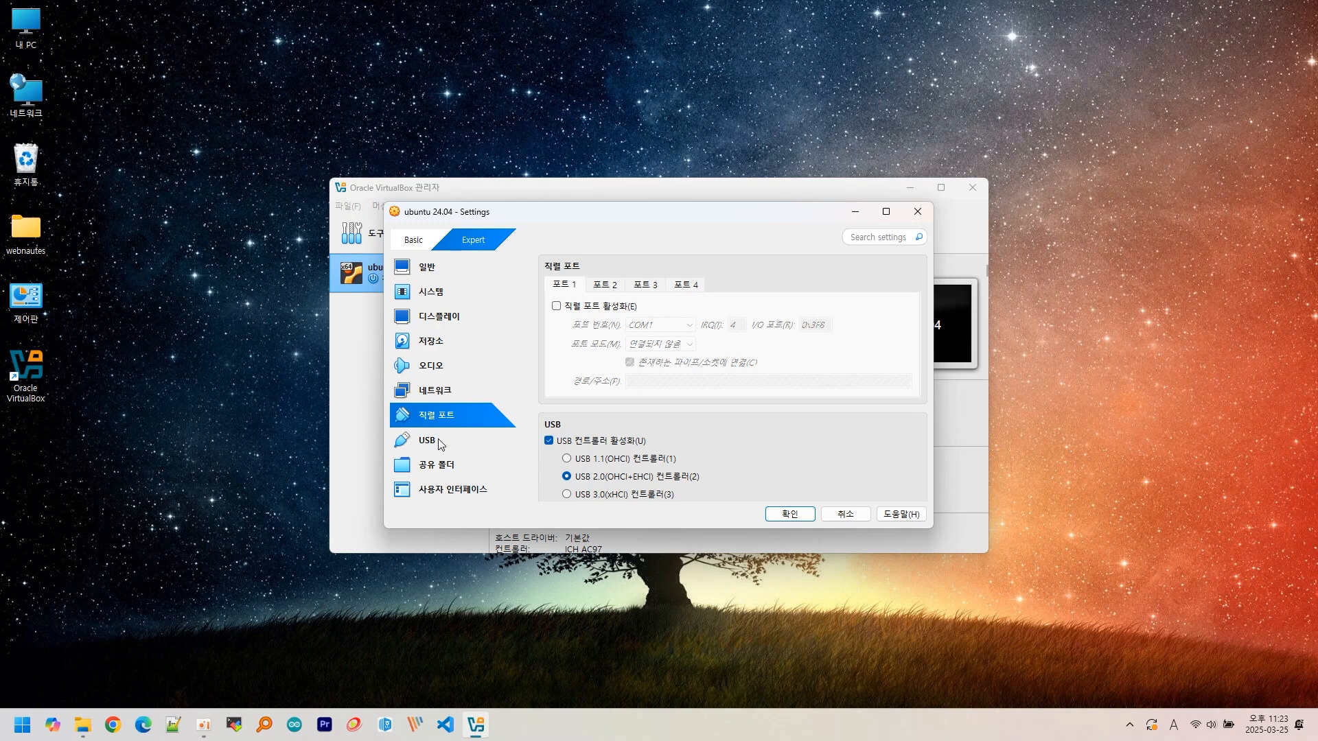
- Review the USB, shared folders and user interface pages, then confirm the settings with 확인
{"action": "left_click", "coordinate": [434, 448]}
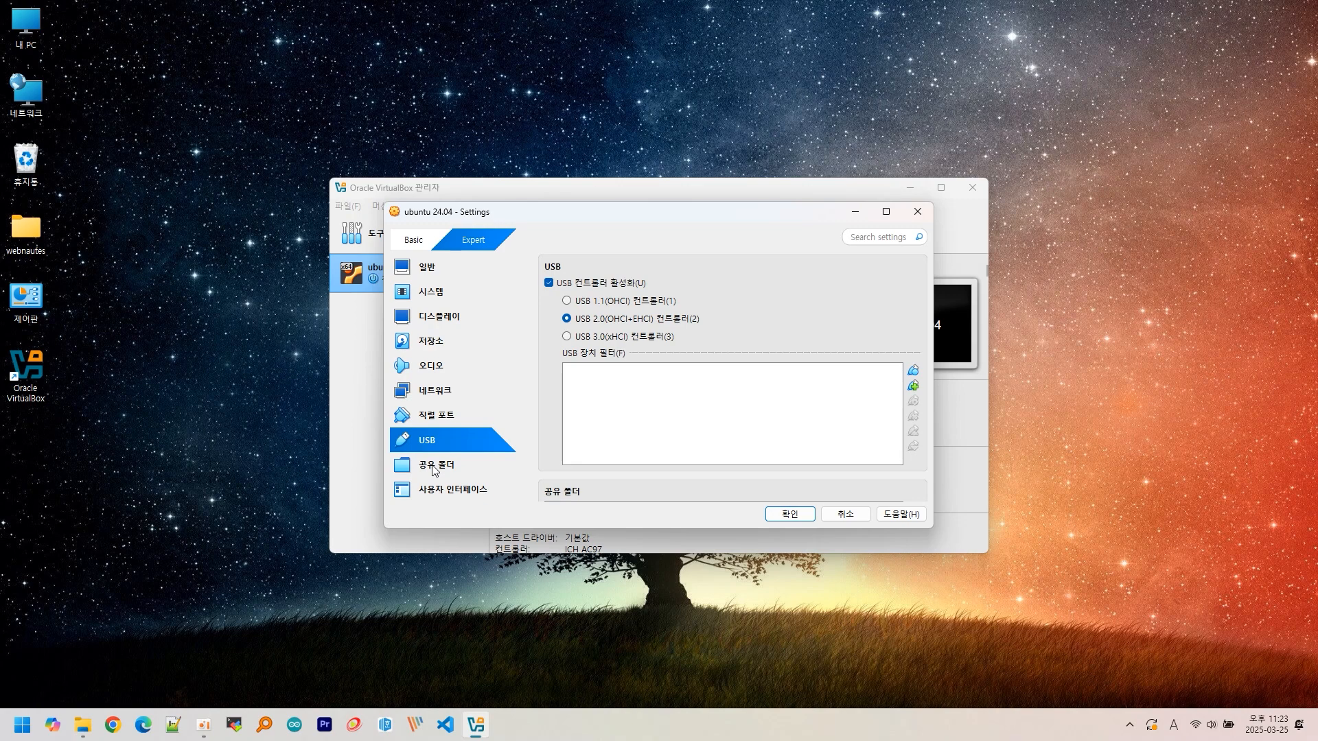
{"action": "left_click", "coordinate": [434, 470]}
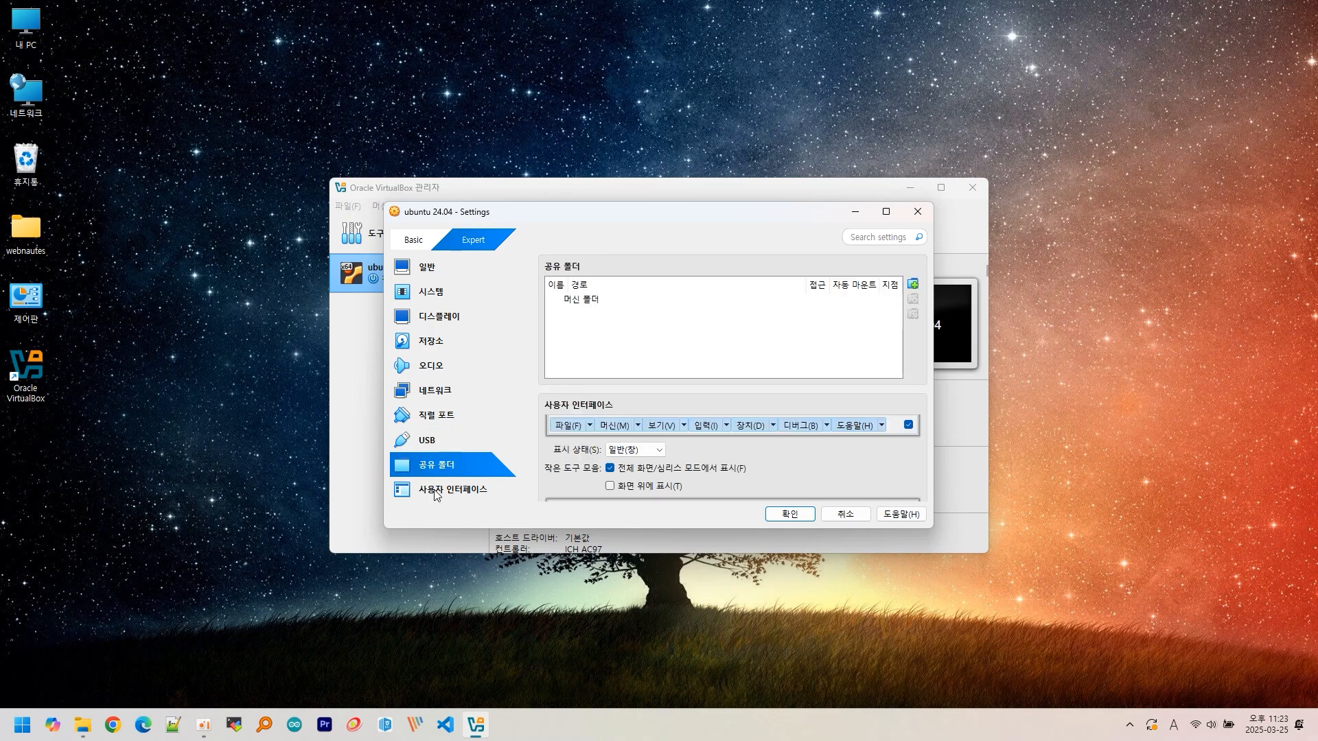
{"action": "left_click", "coordinate": [433, 492]}
{"action": "left_click", "coordinate": [779, 513]}
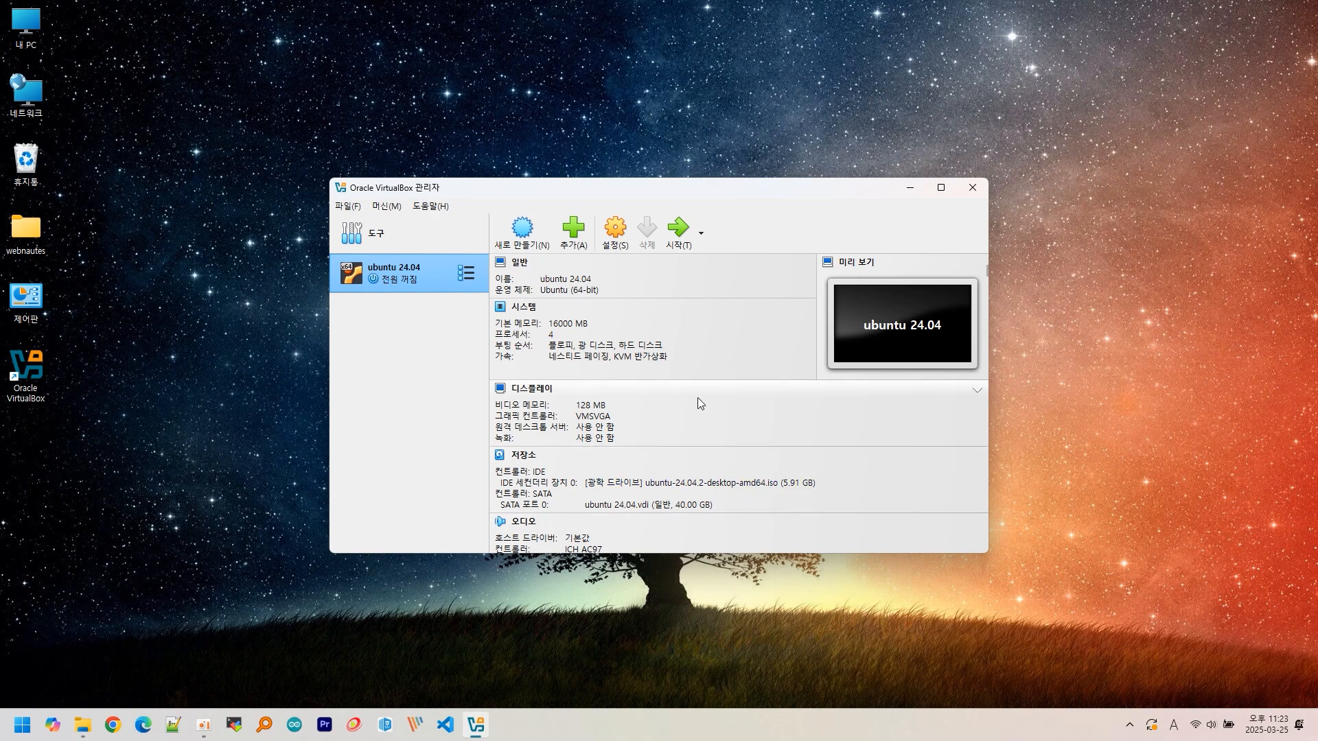
- Power on the ubuntu 24.04 VM and capture keyboard and mouse into it
{"action": "left_click", "coordinate": [680, 240]}
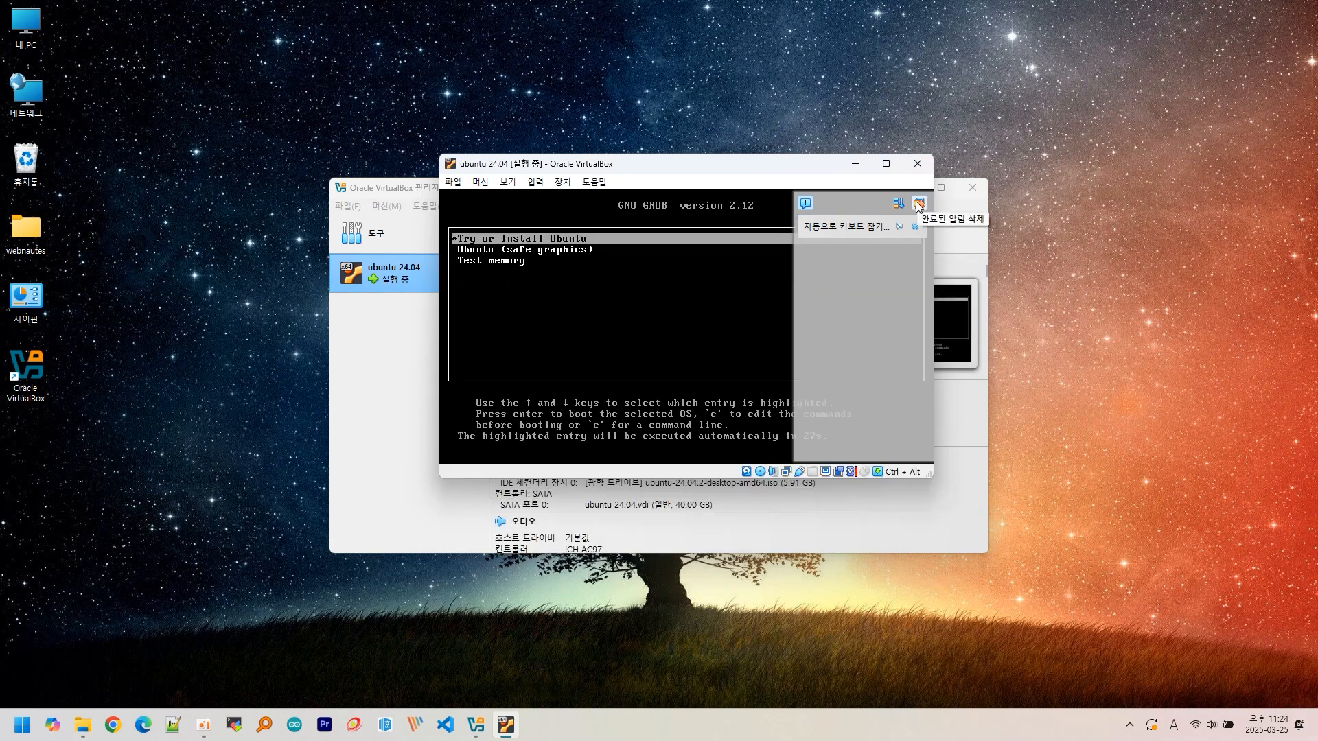
{"action": "left_click", "coordinate": [917, 204]}
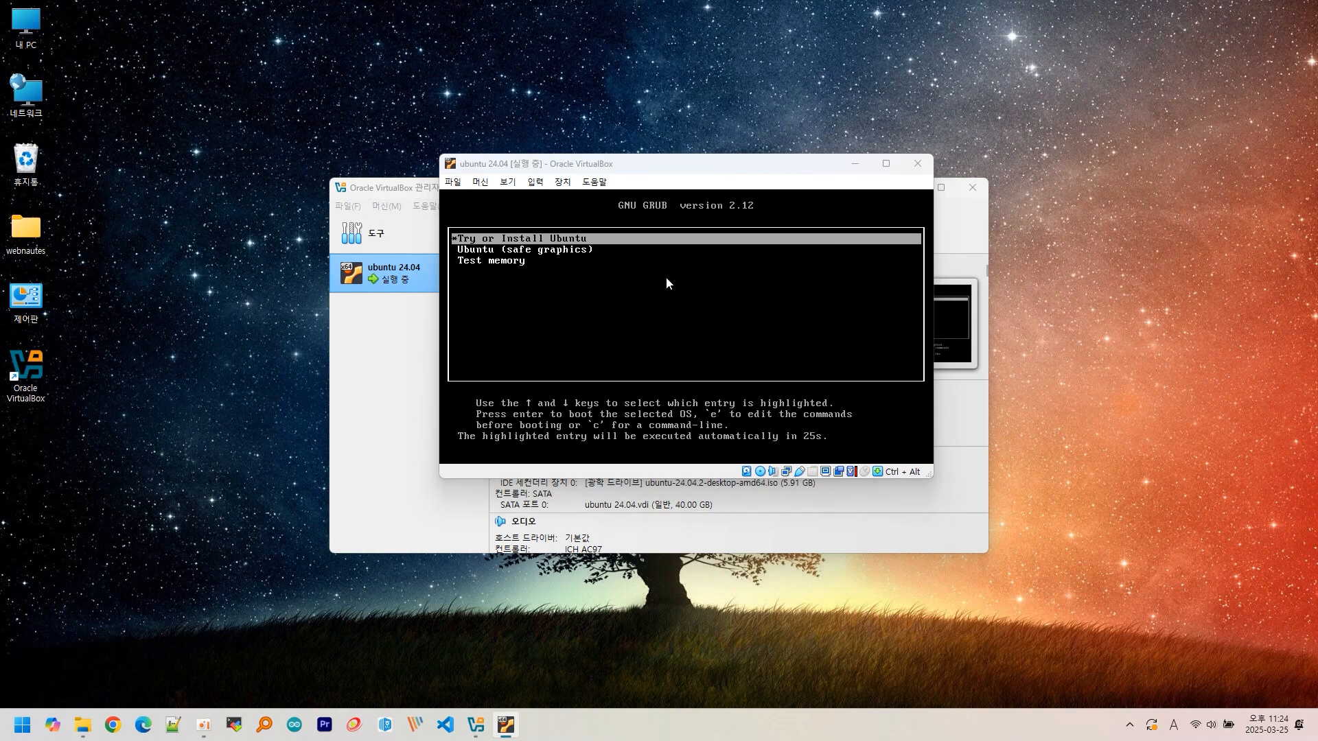
{"action": "left_click", "coordinate": [666, 278]}
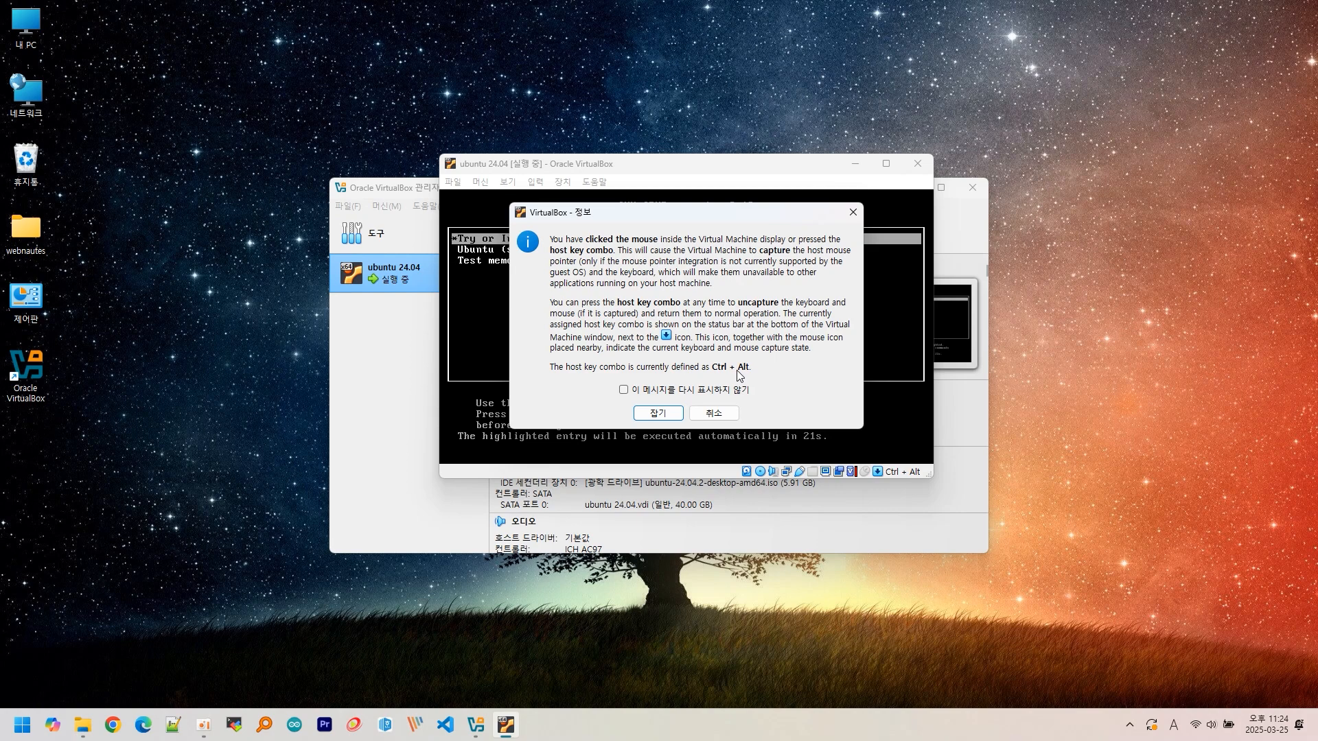
{"action": "left_click", "coordinate": [657, 413]}
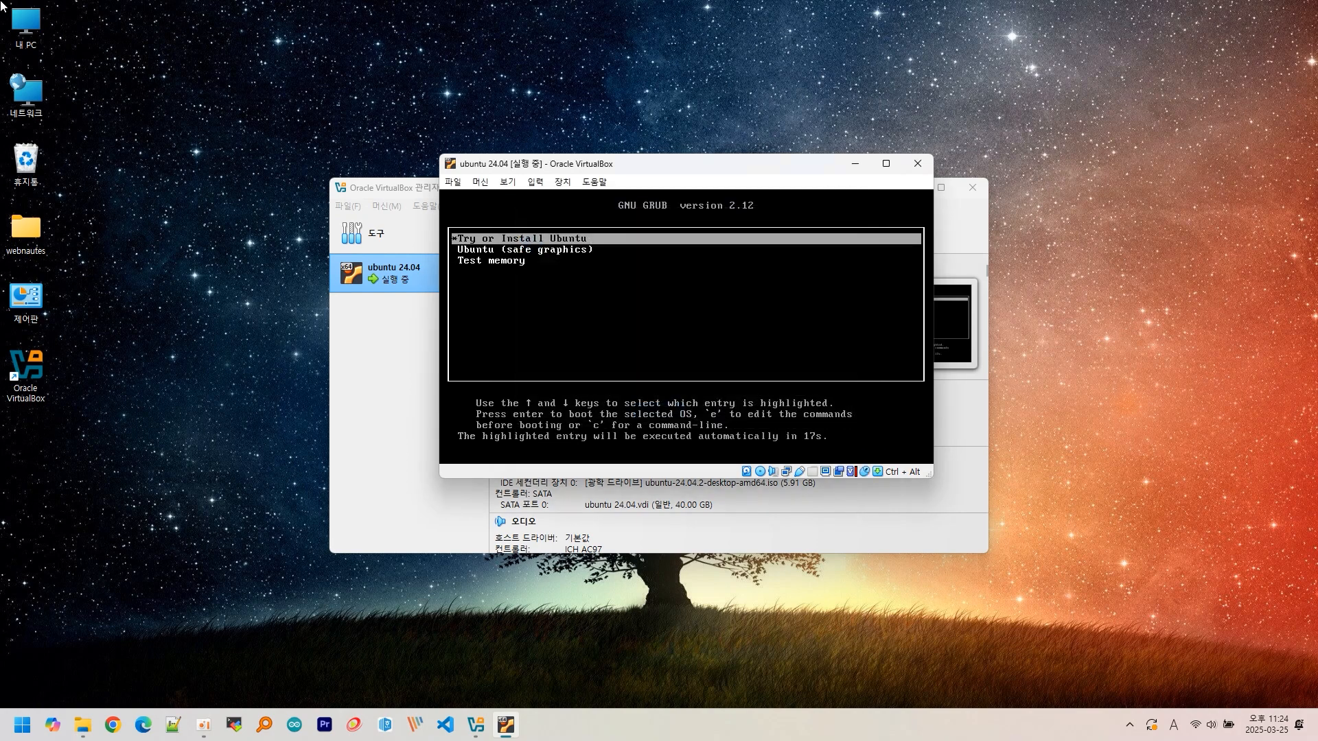
- Boot the 'Try or Install Ubuntu' GRUB entry and dismiss the mouse integration notice
{"action": "key", "text": "Down"}
{"action": "key", "text": "Down"}
{"action": "key", "text": "Up"}
{"action": "key", "text": "Up"}
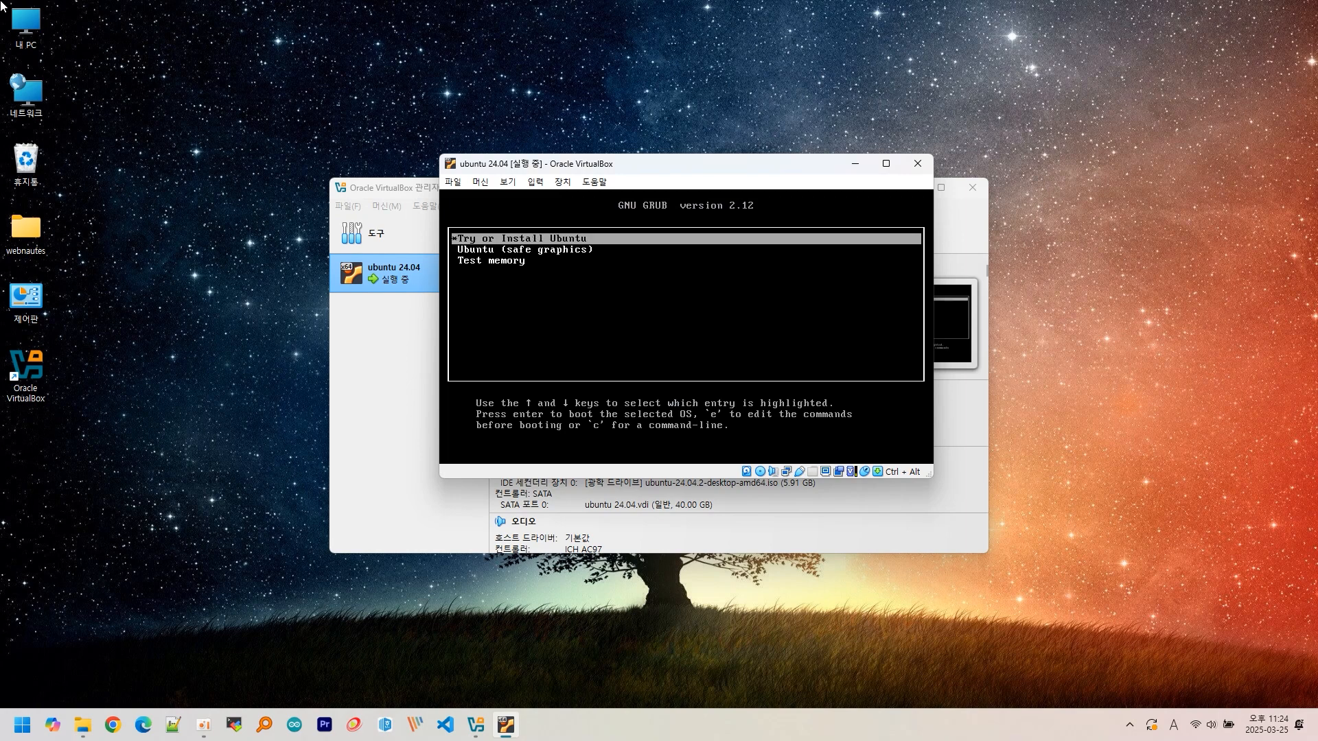
{"action": "key", "text": "Return"}
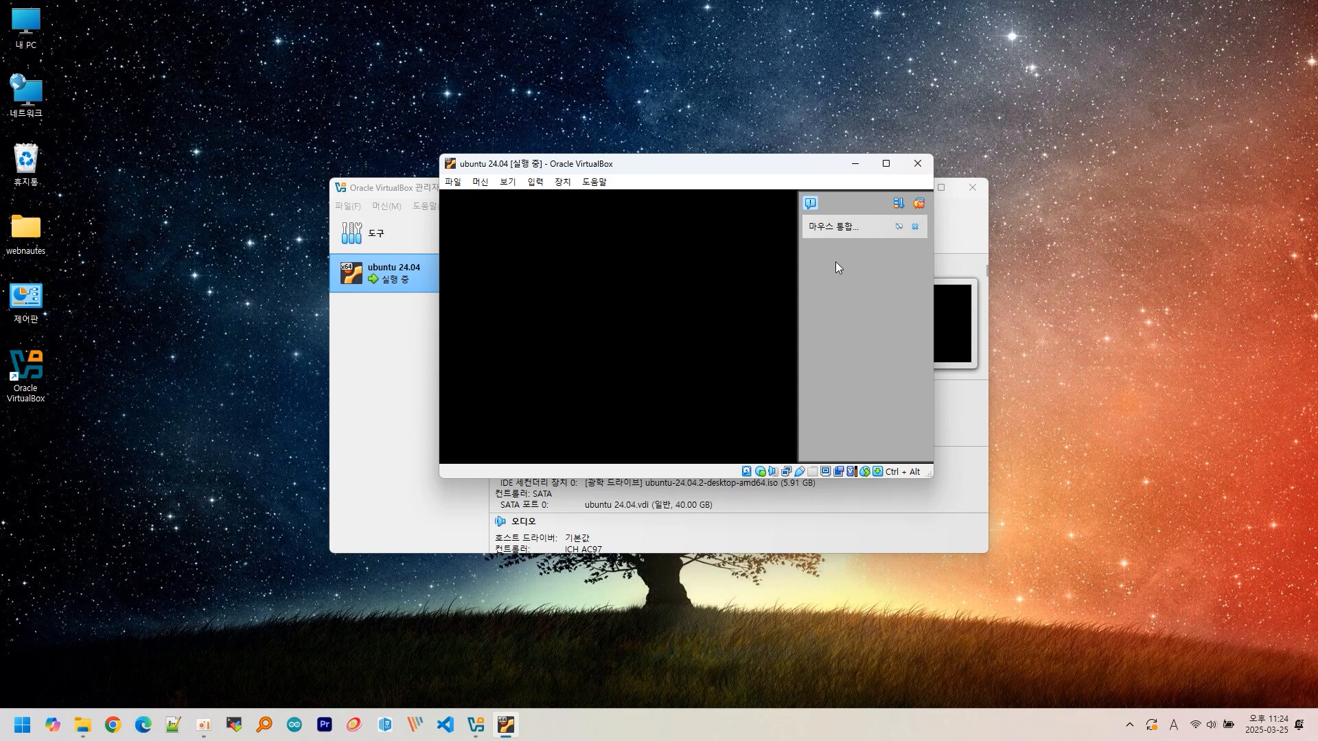
{"action": "left_click", "coordinate": [918, 204]}
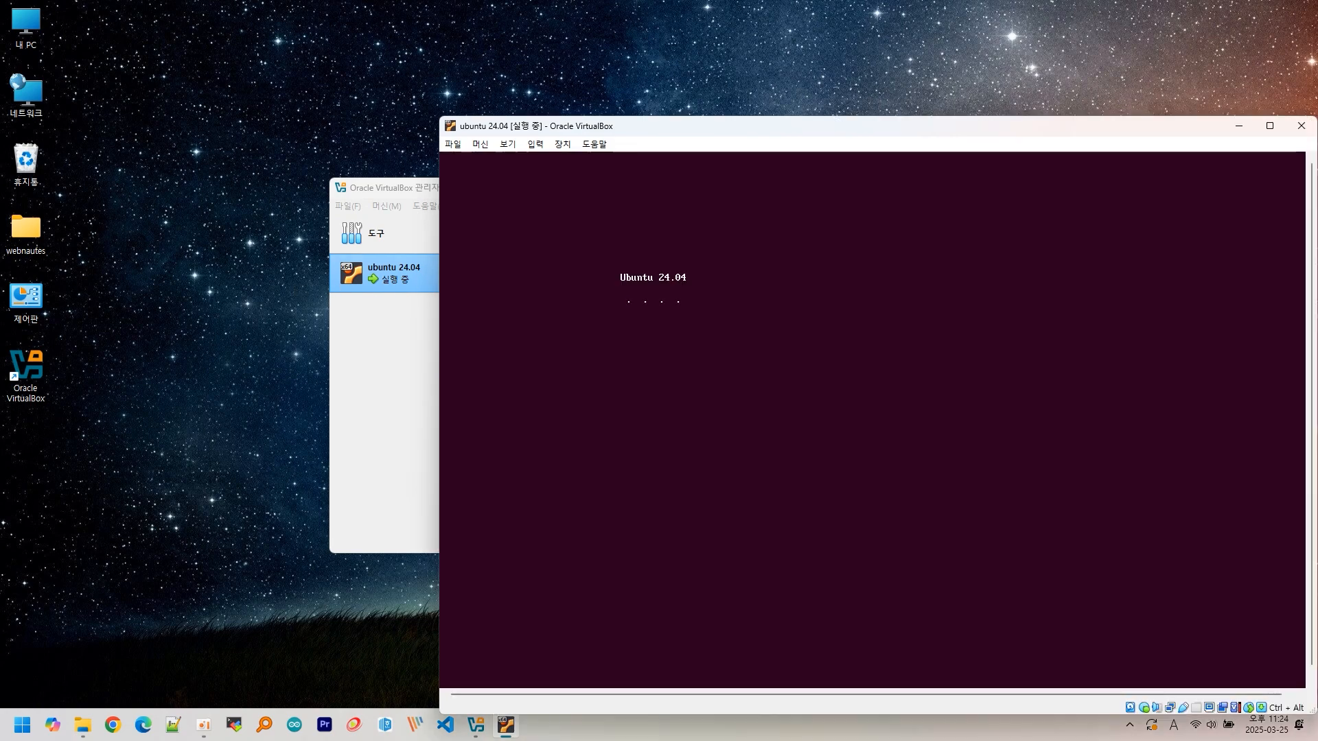
- Move the enlarged VM window up and to the left on screen
{"action": "left_click_drag", "start_coordinate": [617, 128], "coordinate": [447, 77]}
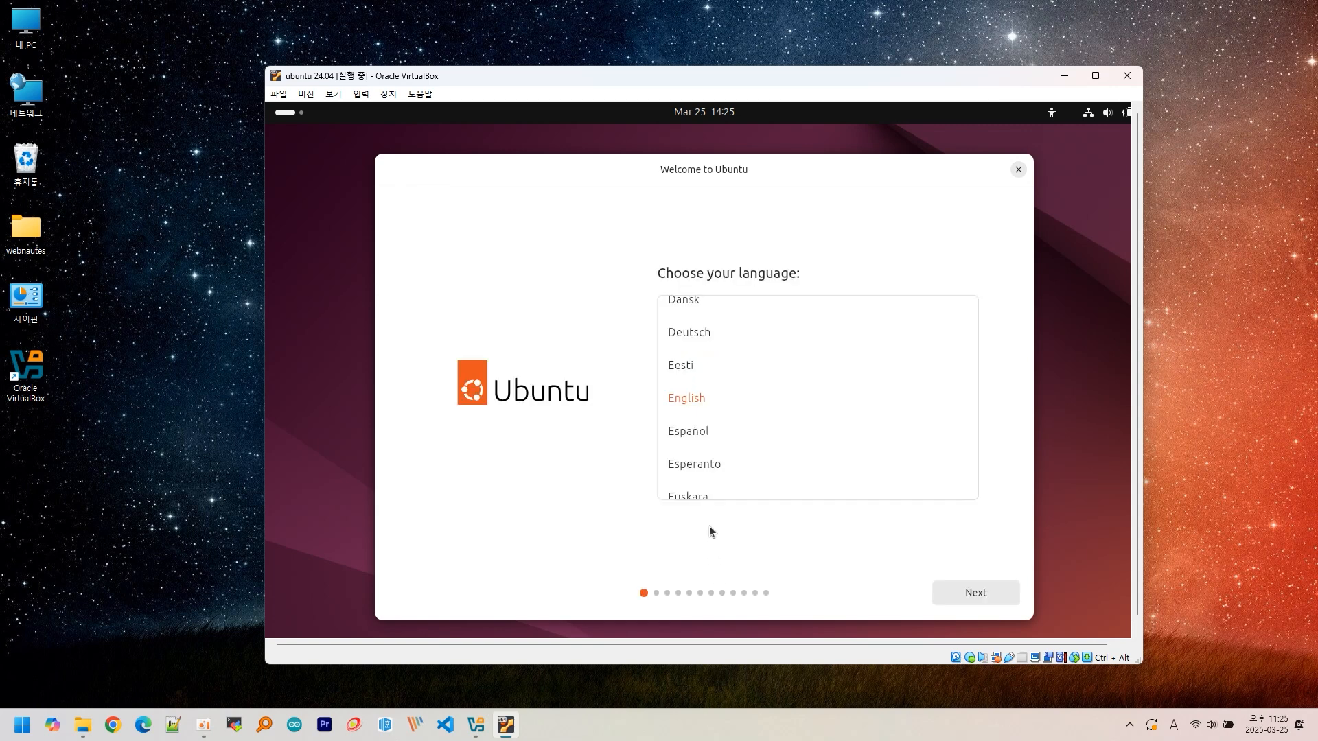
- Choose 한국어 from the bottom of the installer's language list
{"action": "scroll", "coordinate": [757, 384], "scroll_direction": "down", "scroll_amount": 3}
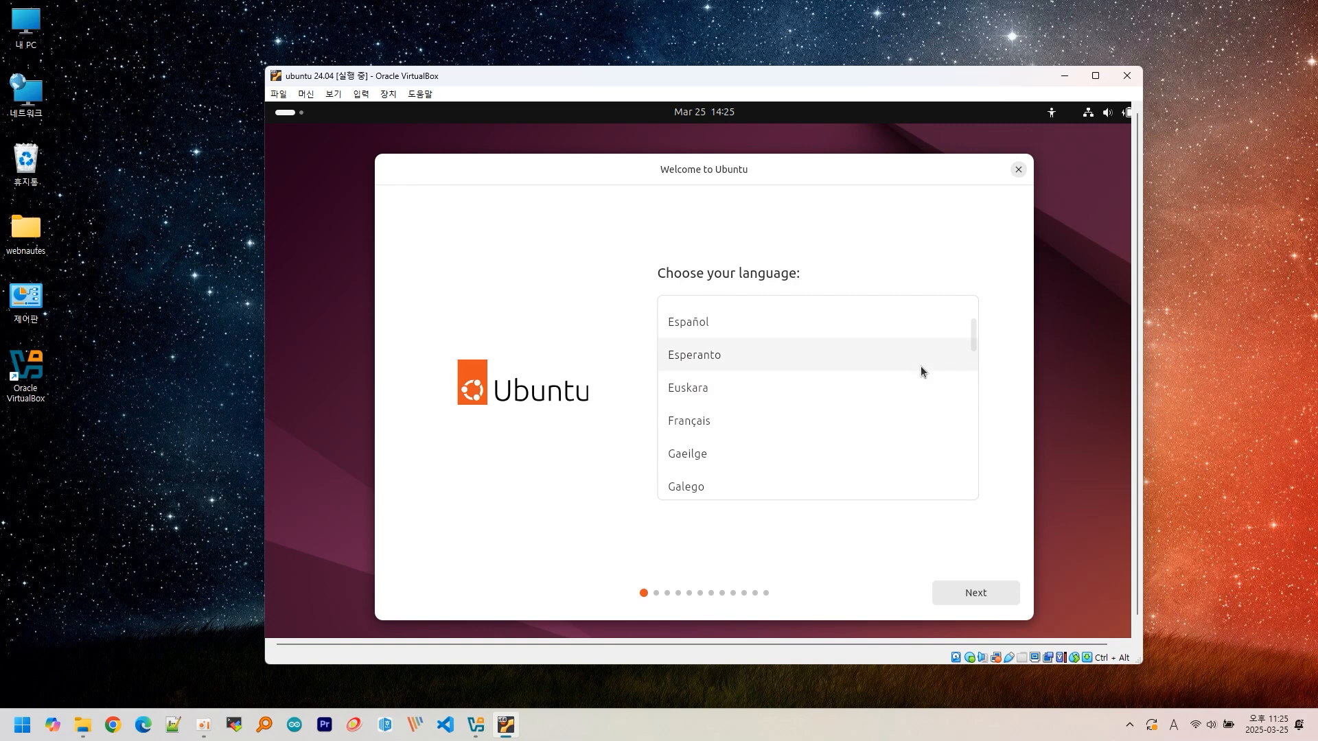
{"action": "left_click_drag", "start_coordinate": [973, 334], "coordinate": [978, 474]}
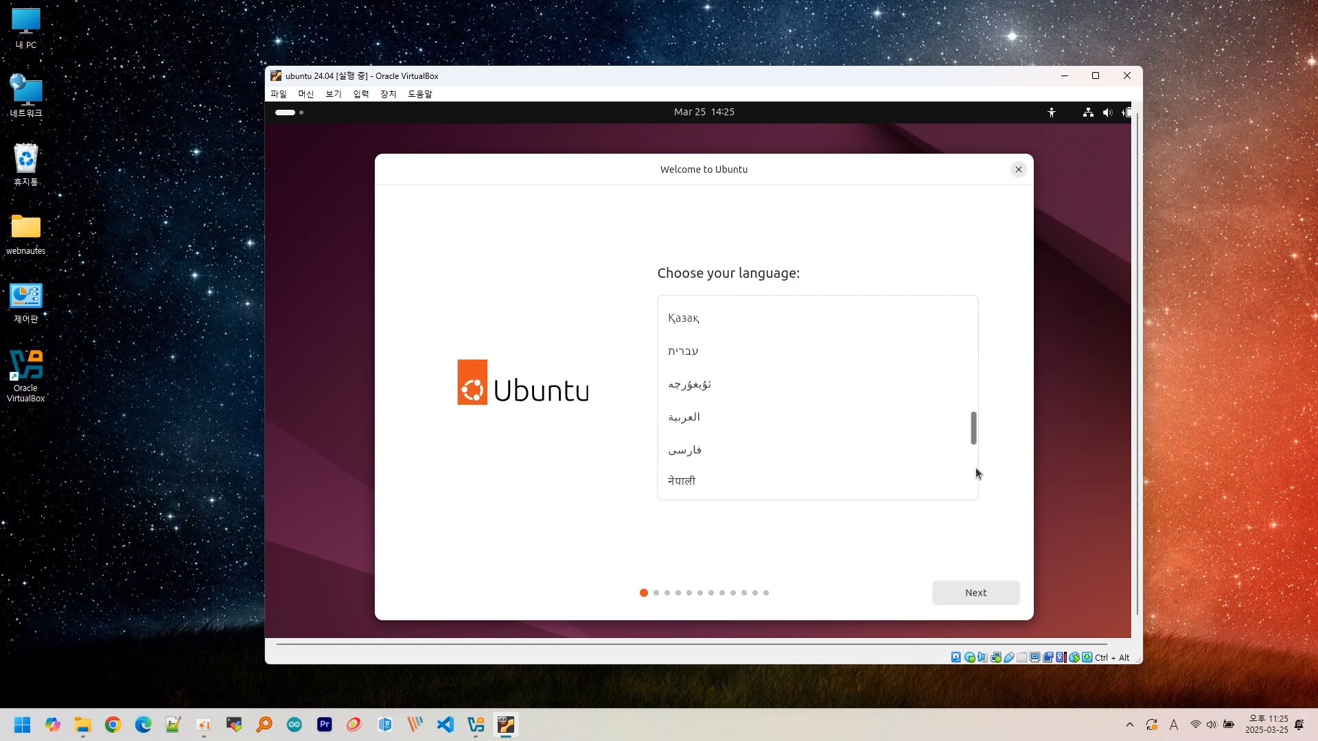
{"action": "left_click", "coordinate": [974, 485]}
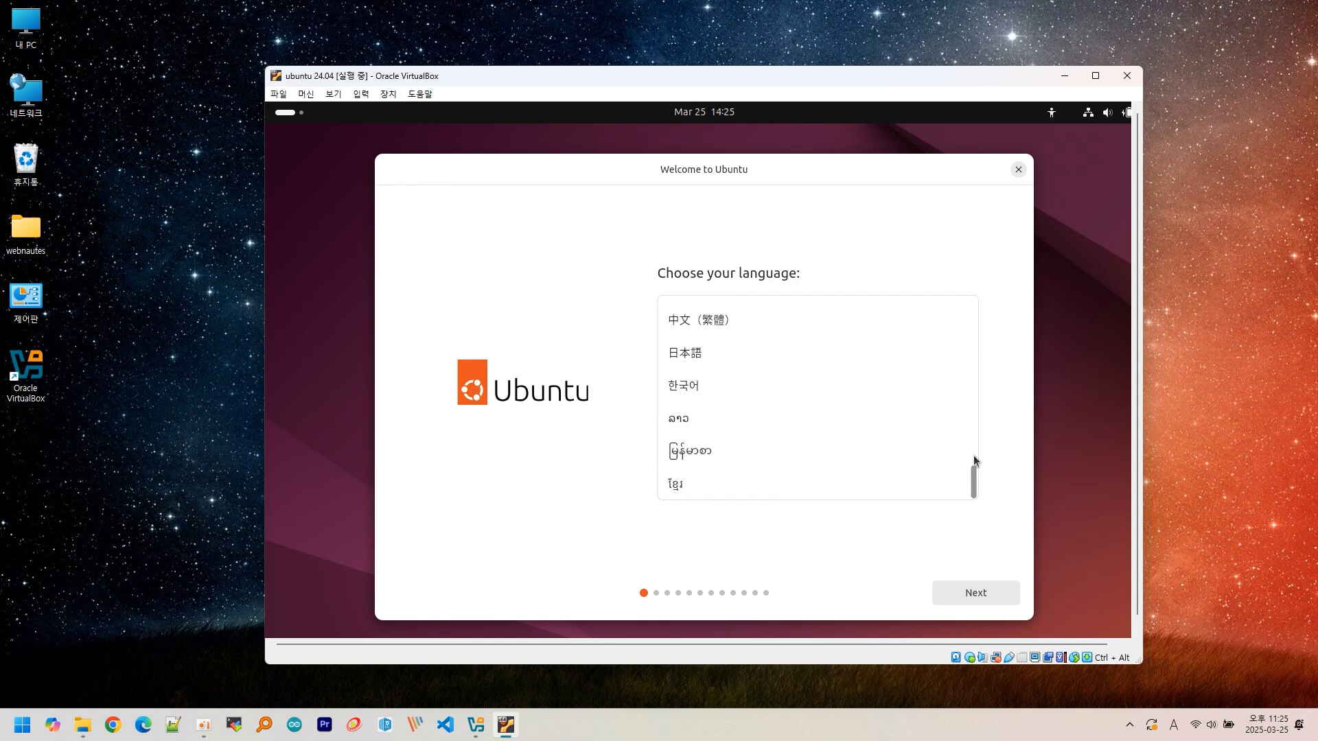
{"action": "left_click", "coordinate": [734, 384]}
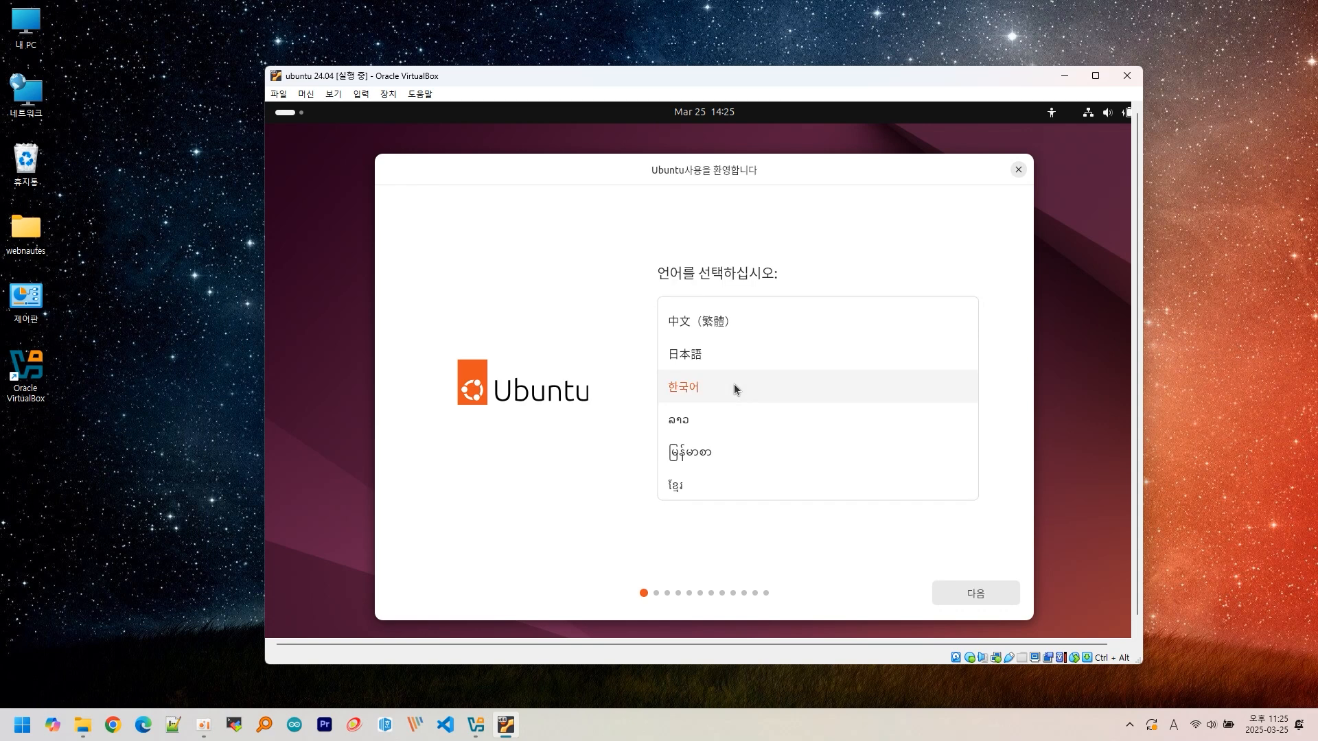
- Continue past accessibility, accept the Korean keyboard layout, and use the wired network connection
{"action": "left_click", "coordinate": [959, 589]}
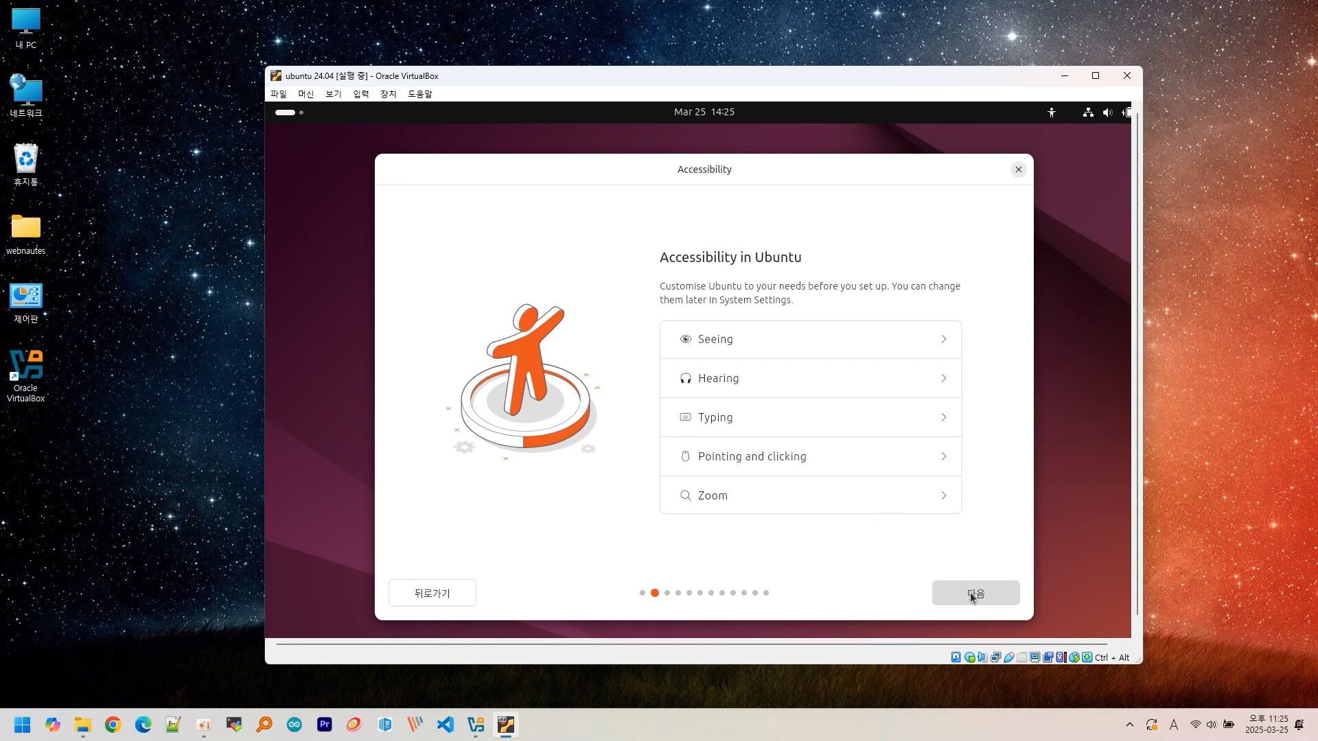
{"action": "left_click", "coordinate": [971, 594]}
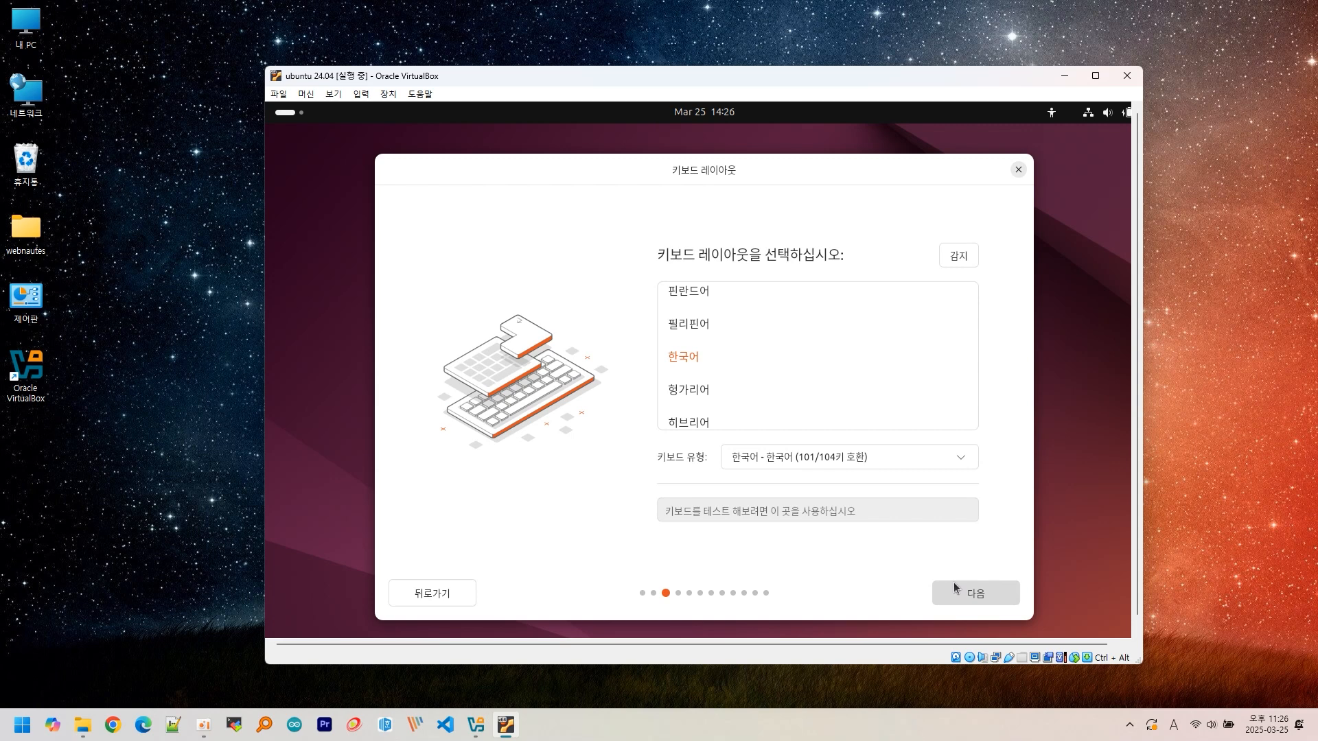
{"action": "left_click", "coordinate": [785, 508]}
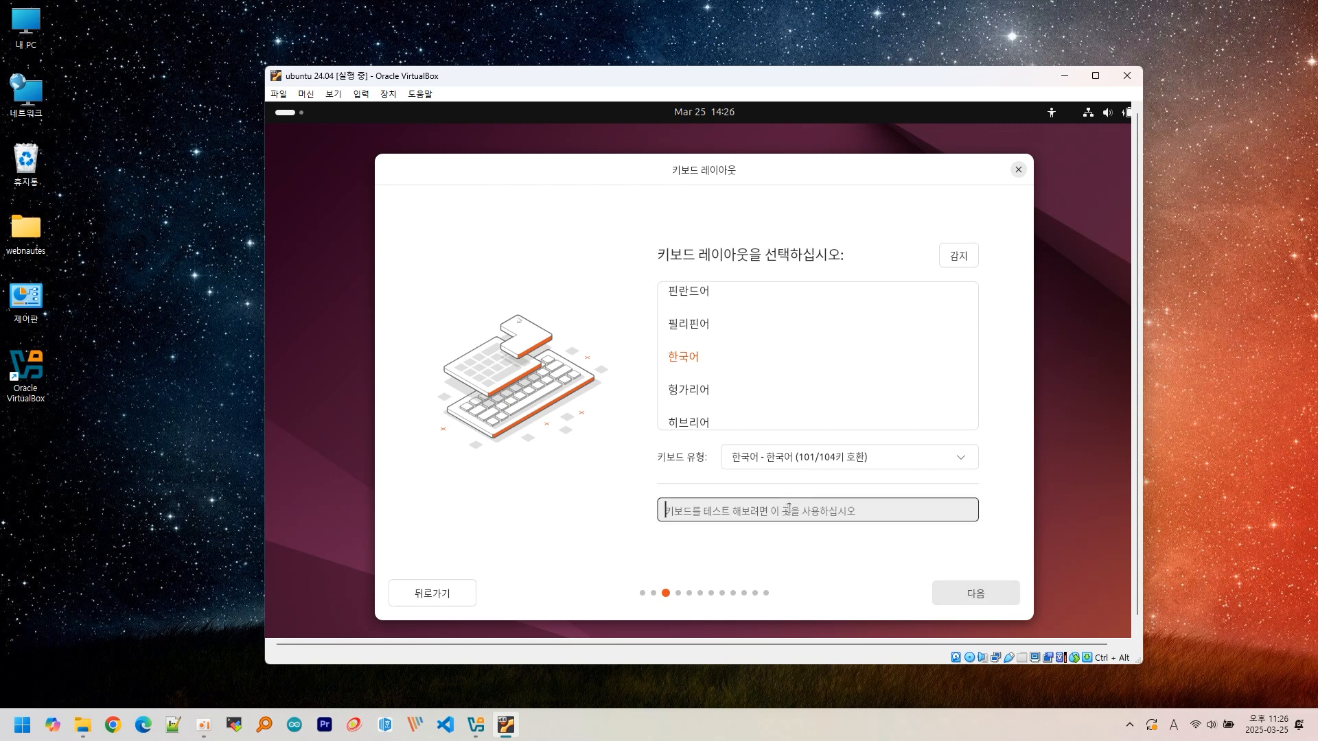
{"action": "left_click", "coordinate": [968, 594]}
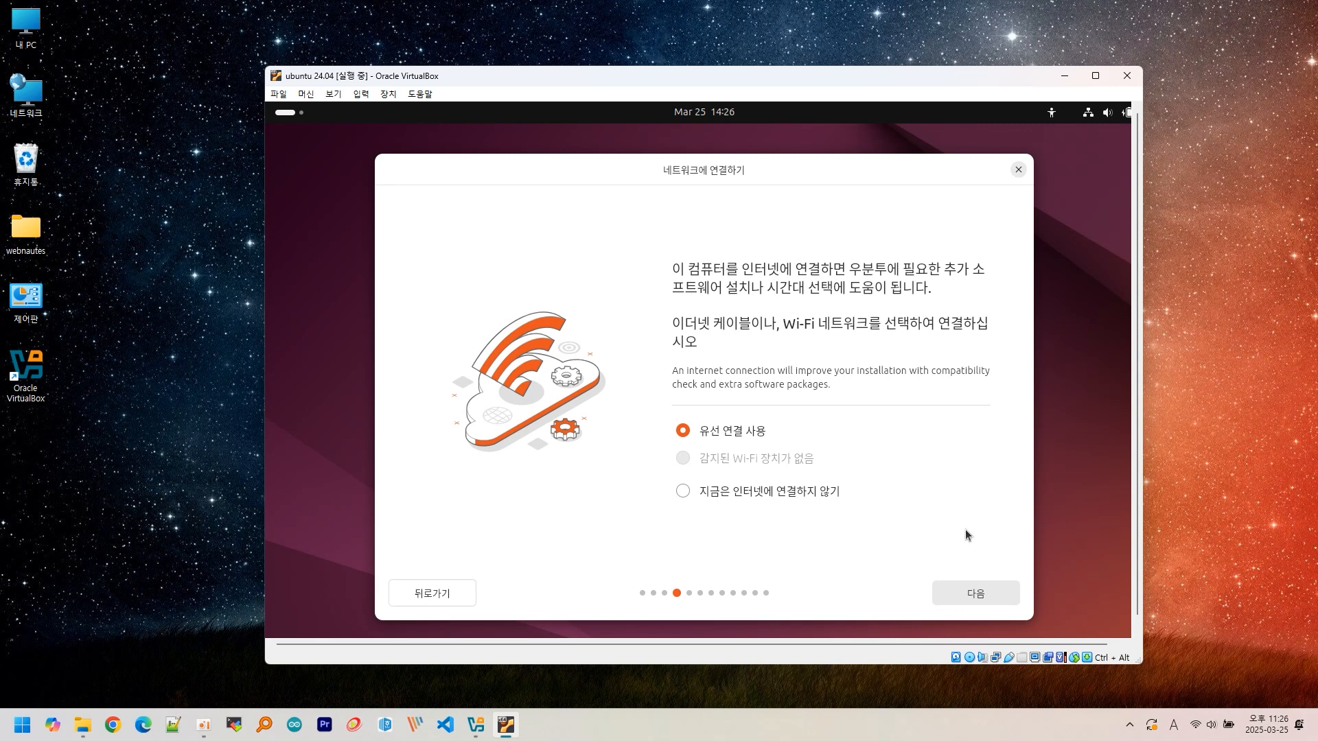
{"action": "left_click", "coordinate": [959, 594]}
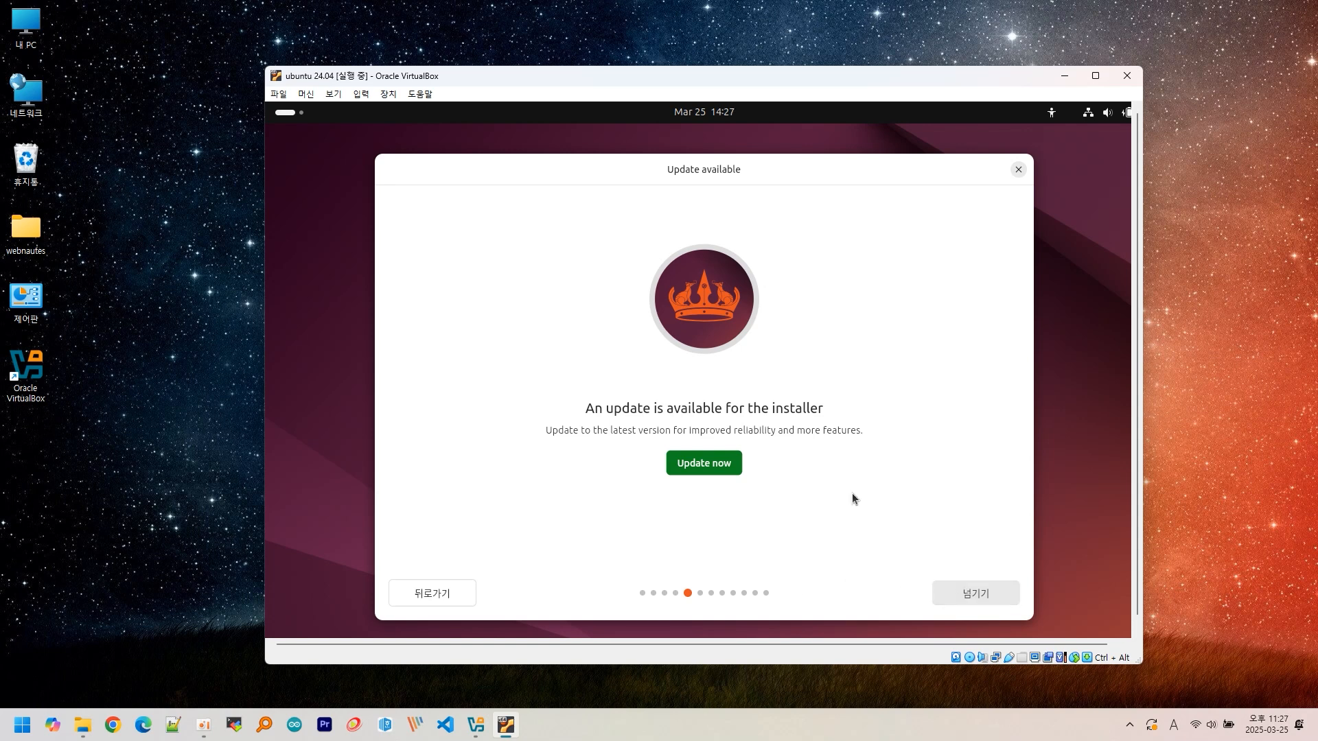
- Update the Ubuntu installer to the latest version, then close it
{"action": "left_click", "coordinate": [702, 464]}
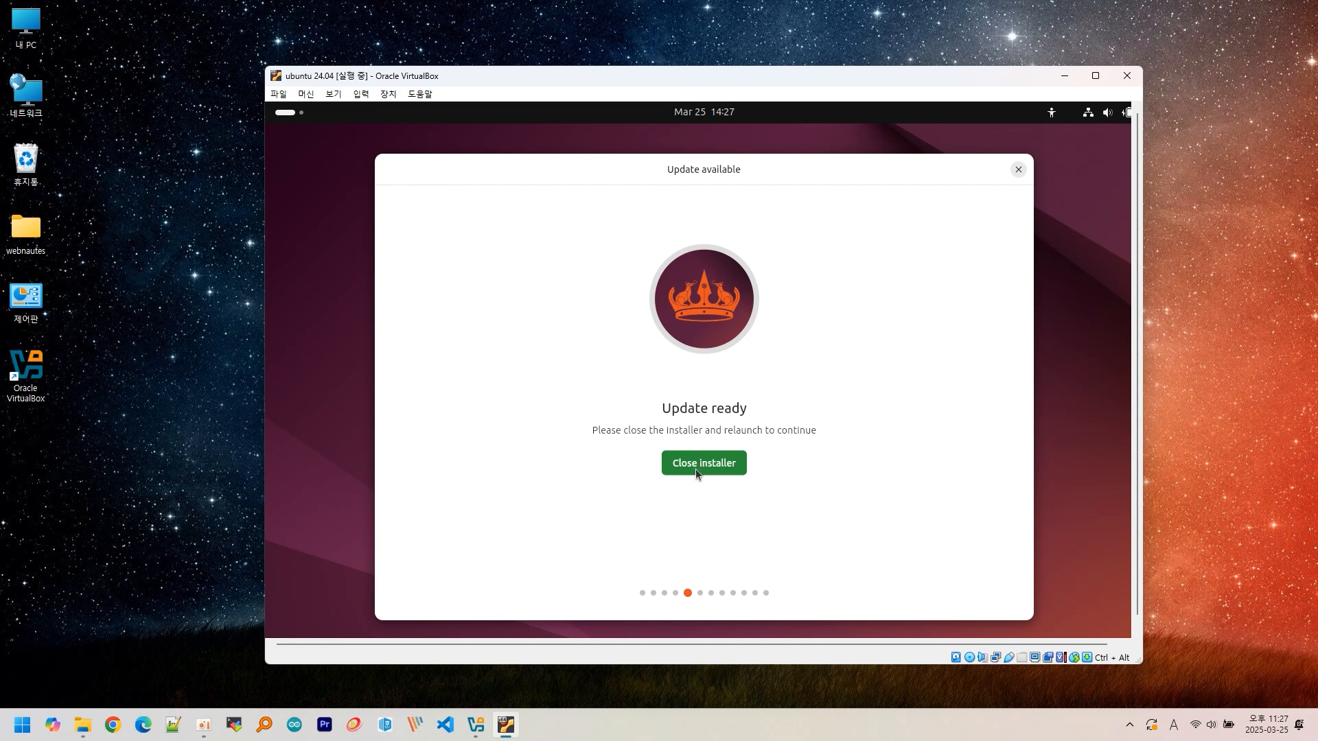
{"action": "left_click", "coordinate": [695, 464]}
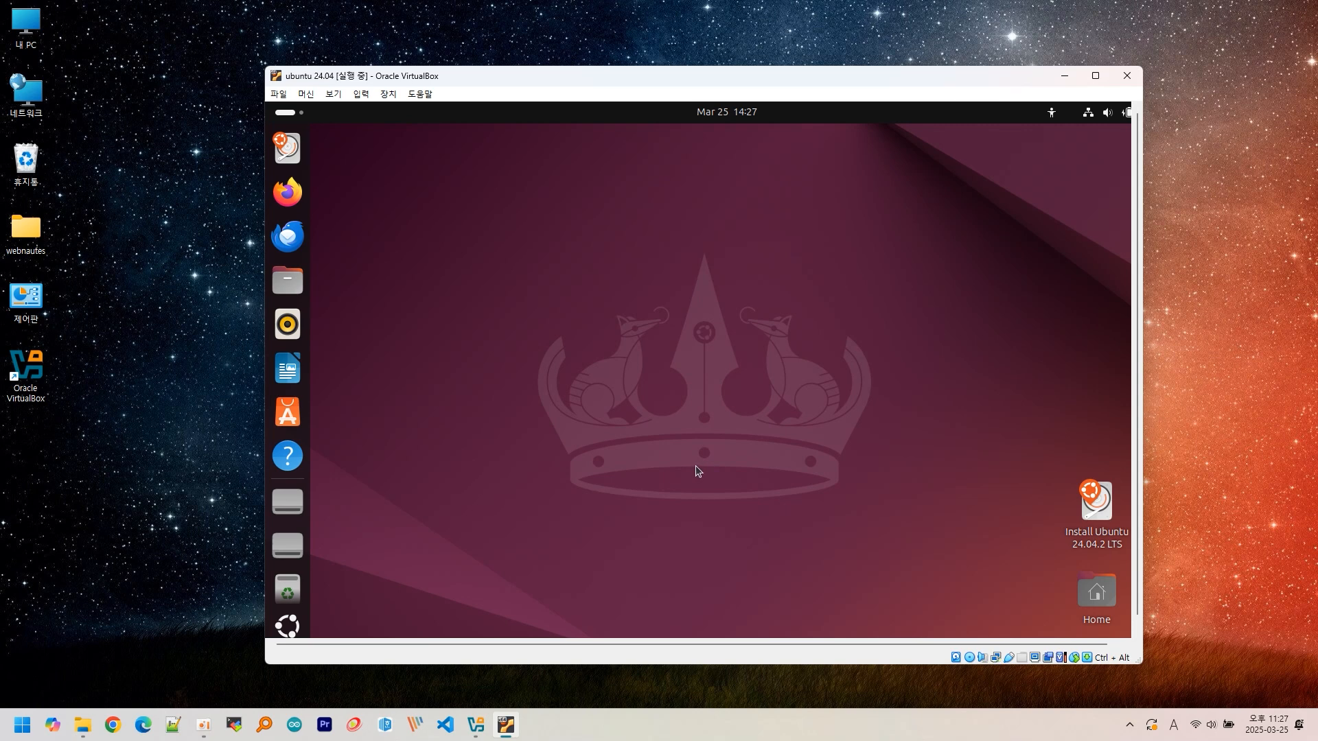
- Relaunch Install Ubuntu 24.04.2 LTS and keep 한국어, Korean layout and network defaults through each page
{"action": "left_click", "coordinate": [1088, 506]}
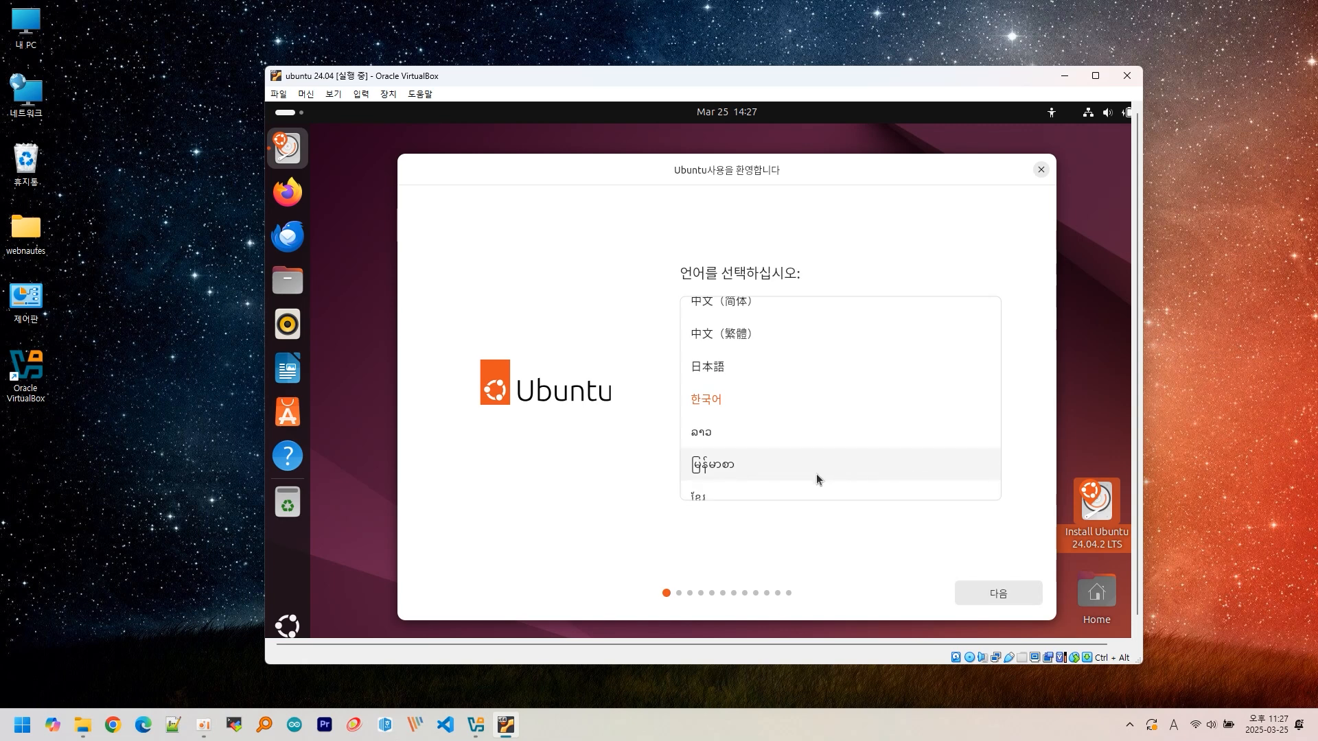
{"action": "left_click", "coordinate": [969, 590]}
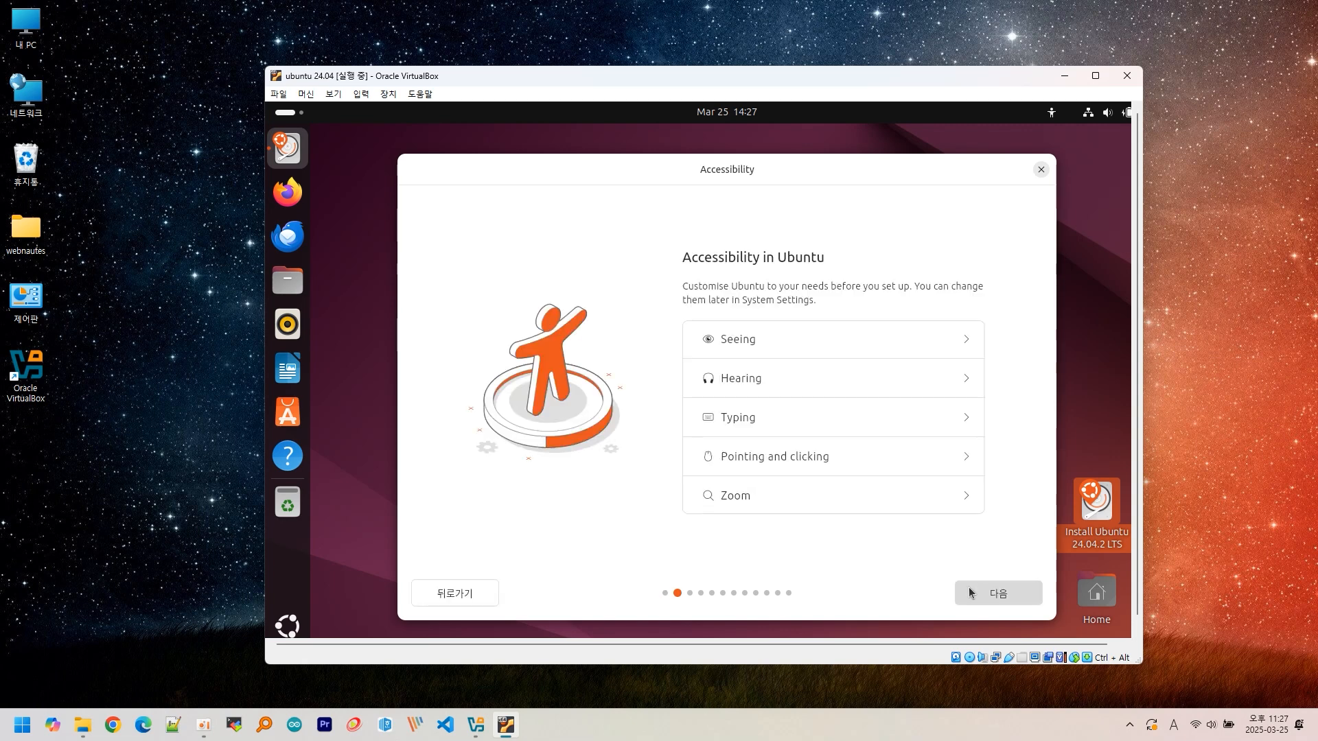
{"action": "left_click", "coordinate": [969, 592]}
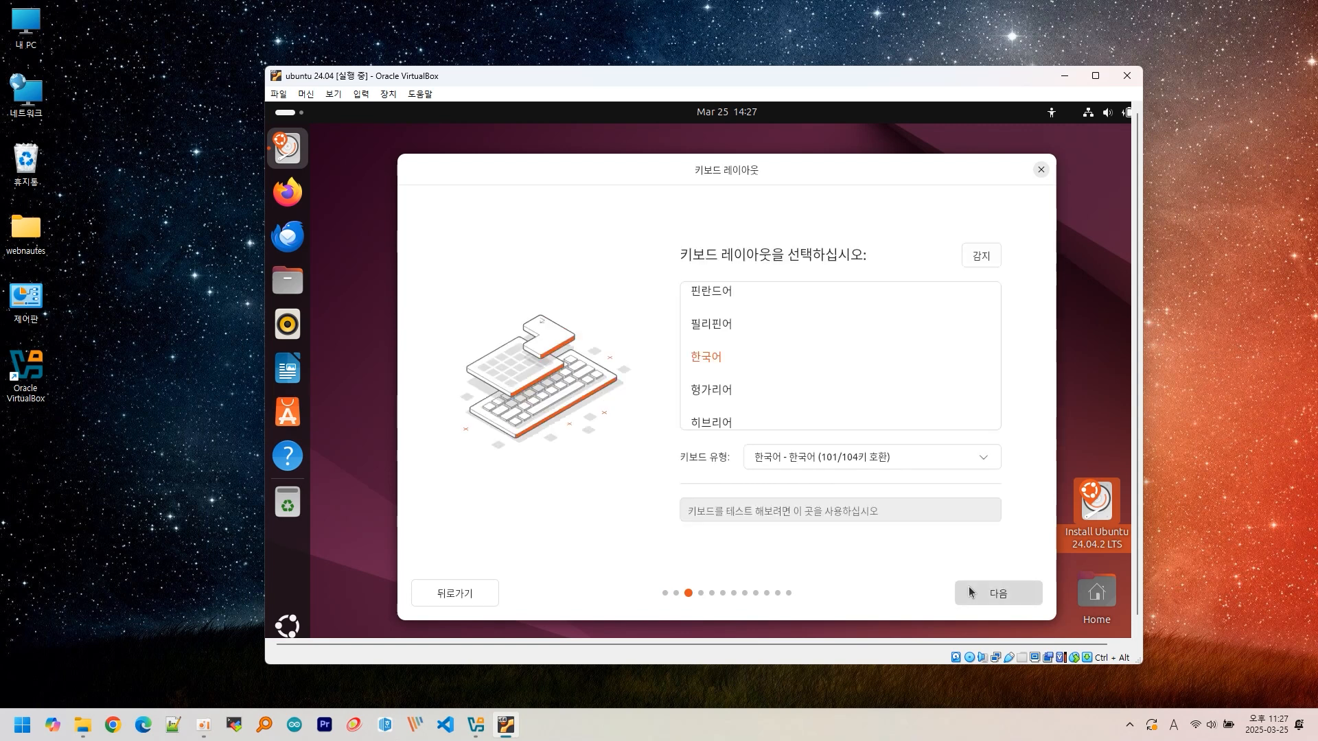
{"action": "left_click", "coordinate": [969, 592]}
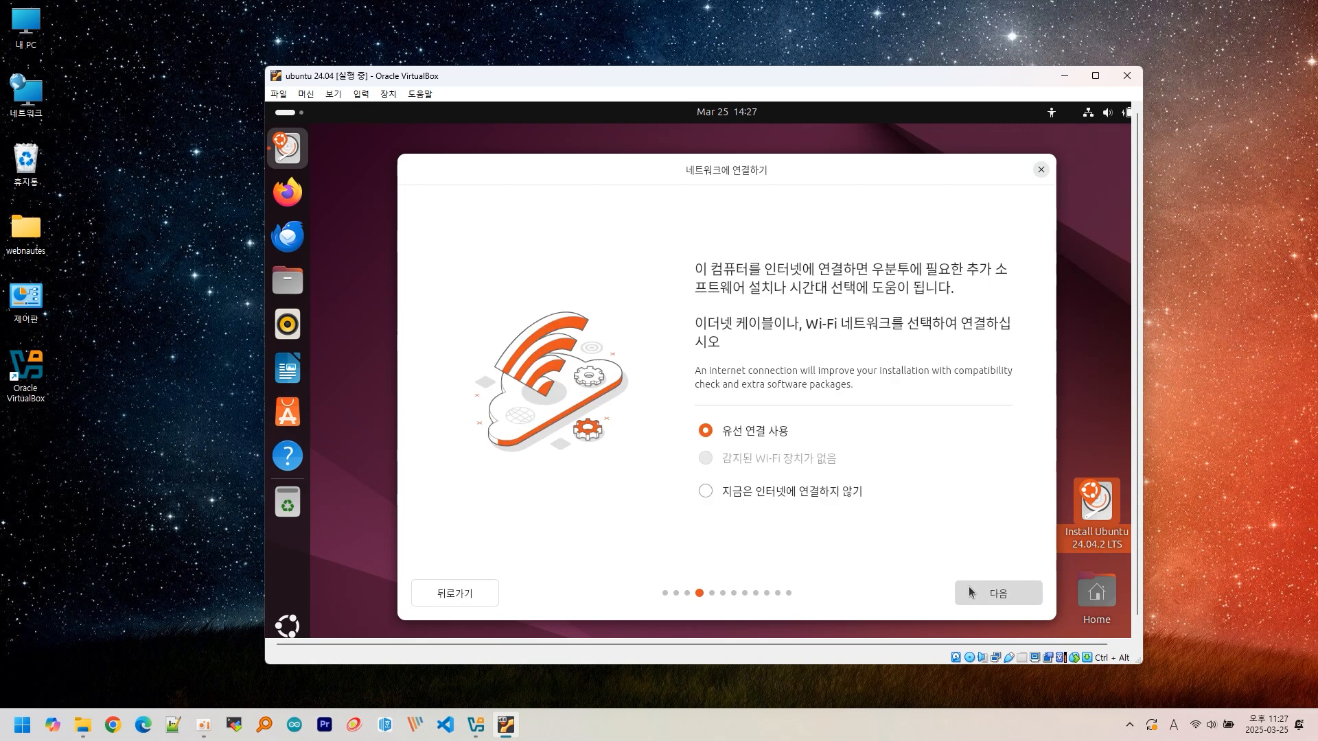
{"action": "left_click", "coordinate": [971, 591]}
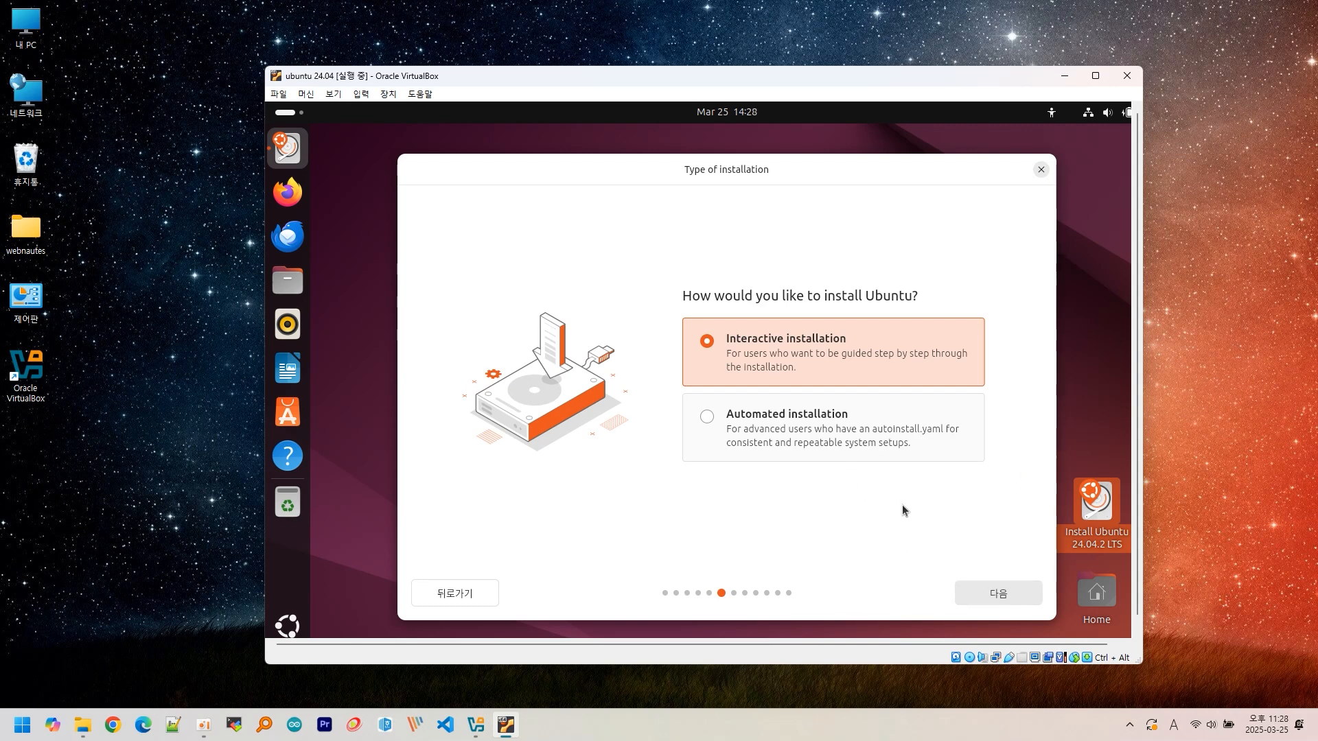
- Choose interactive installation with default apps and leave both proprietary software options unchecked
{"action": "left_click", "coordinate": [980, 591]}
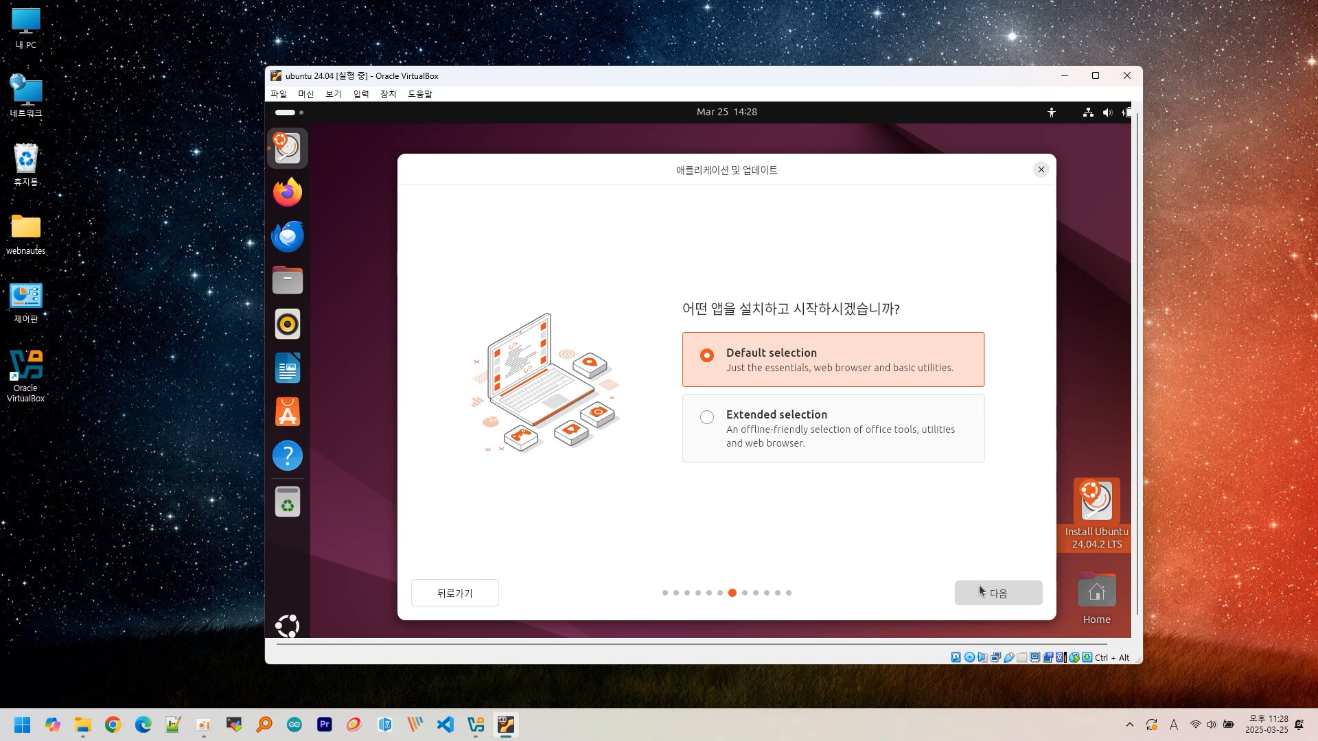
{"action": "left_click", "coordinate": [979, 587]}
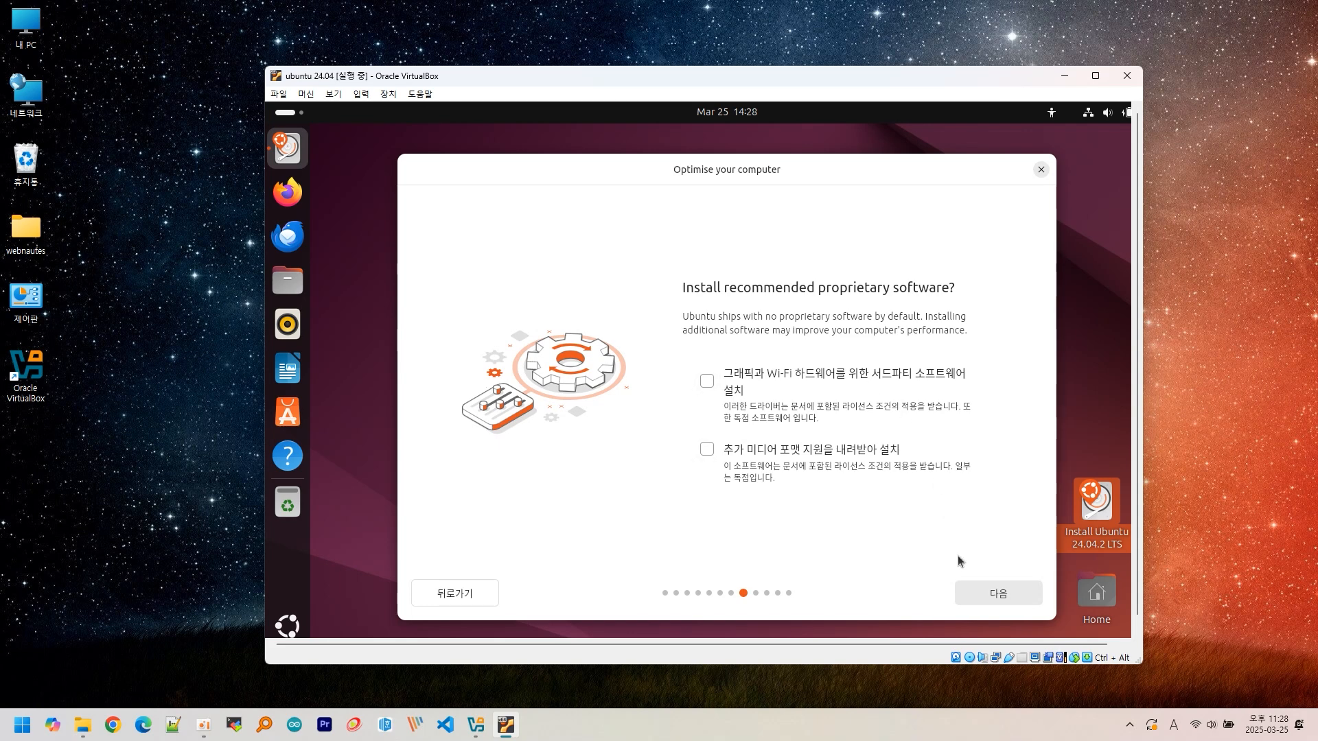
{"action": "left_click", "coordinate": [991, 594]}
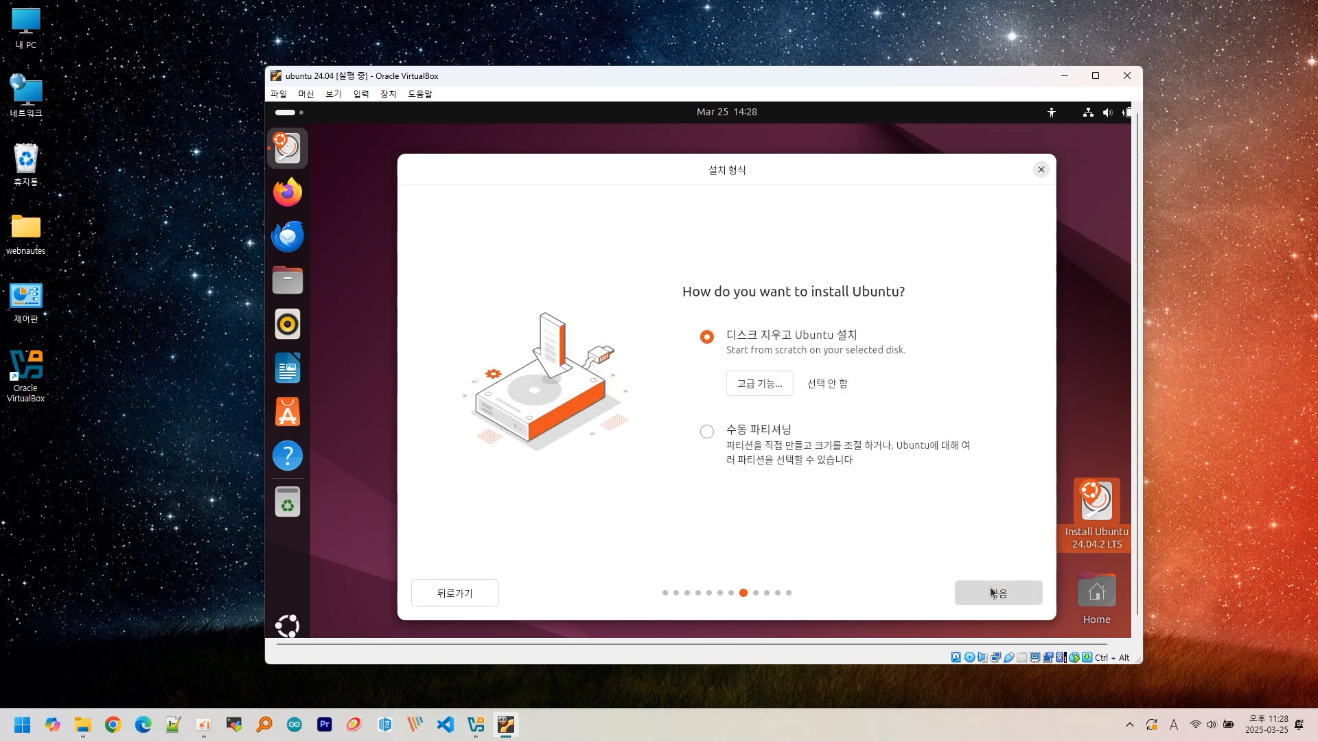
- Keep the erase-disk install, enter the account name, and set a matching confirmed password
{"action": "left_click", "coordinate": [982, 586]}
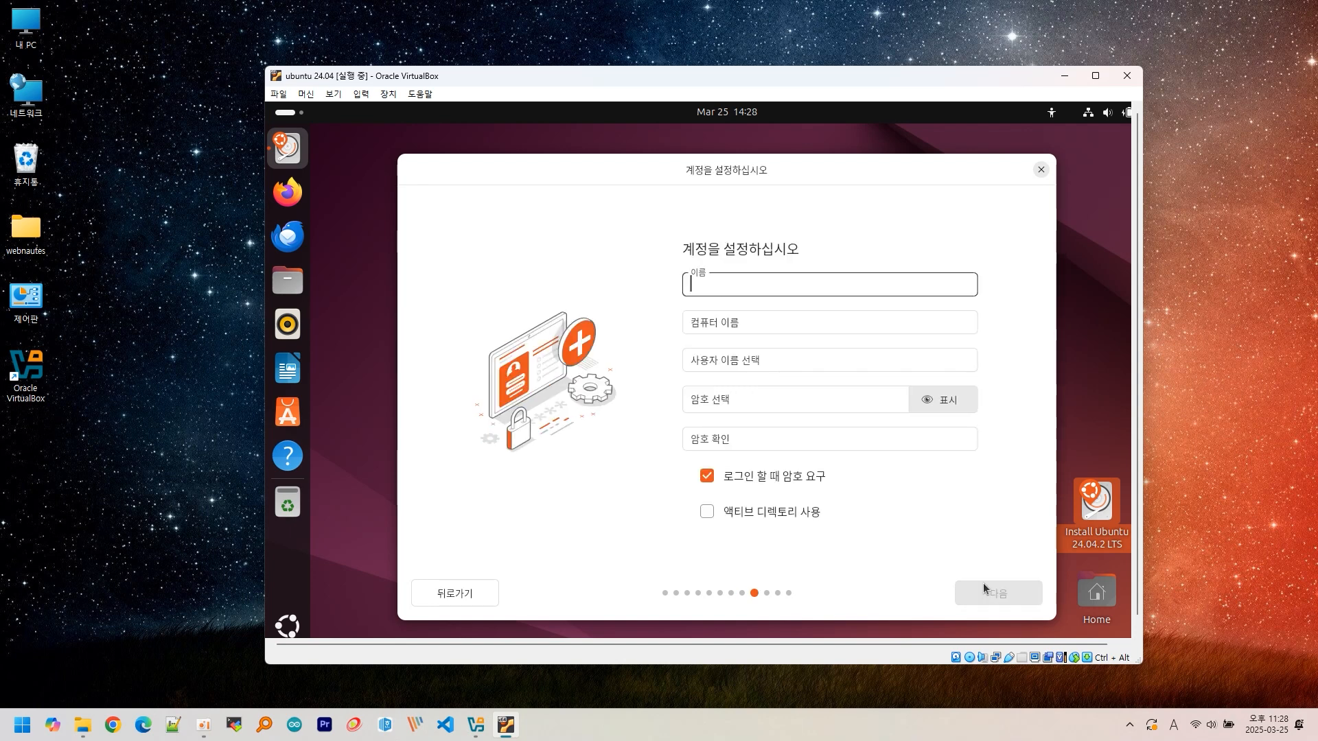
{"action": "type", "text": "we"}
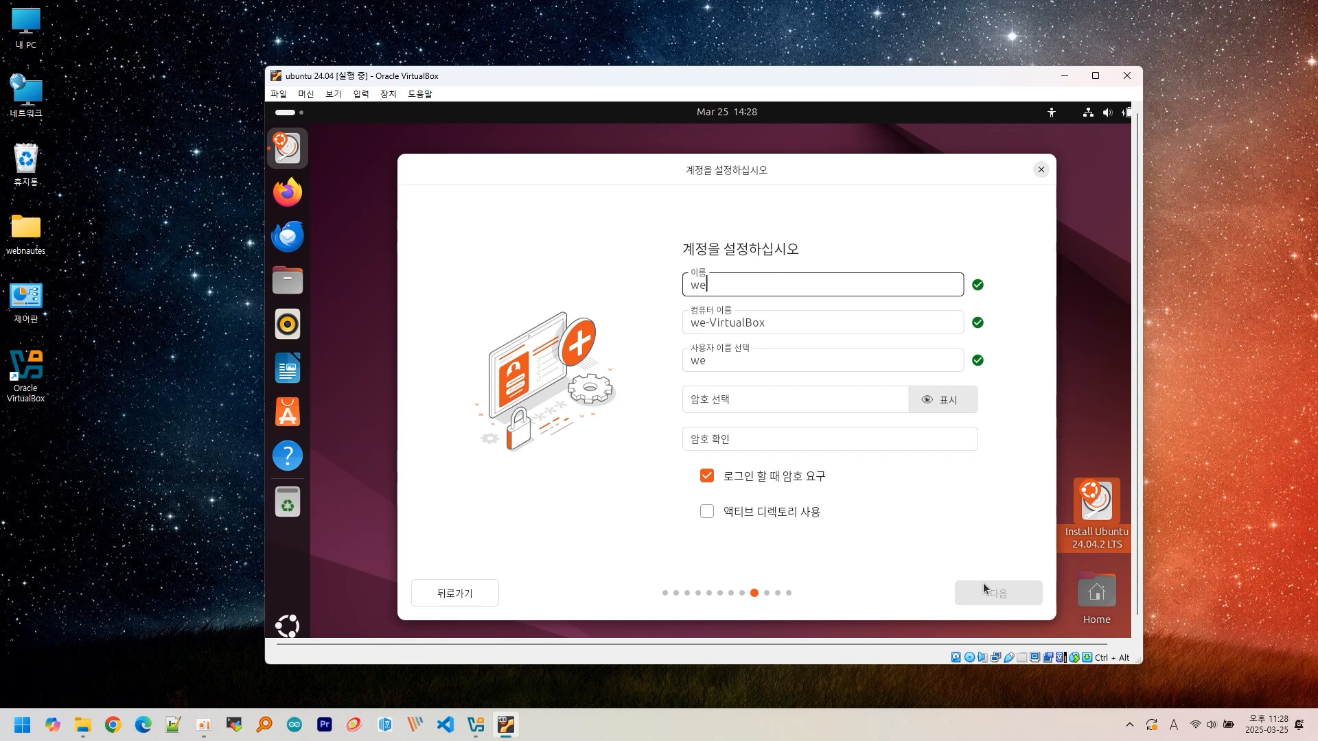
{"action": "type", "text": "bnautes"}
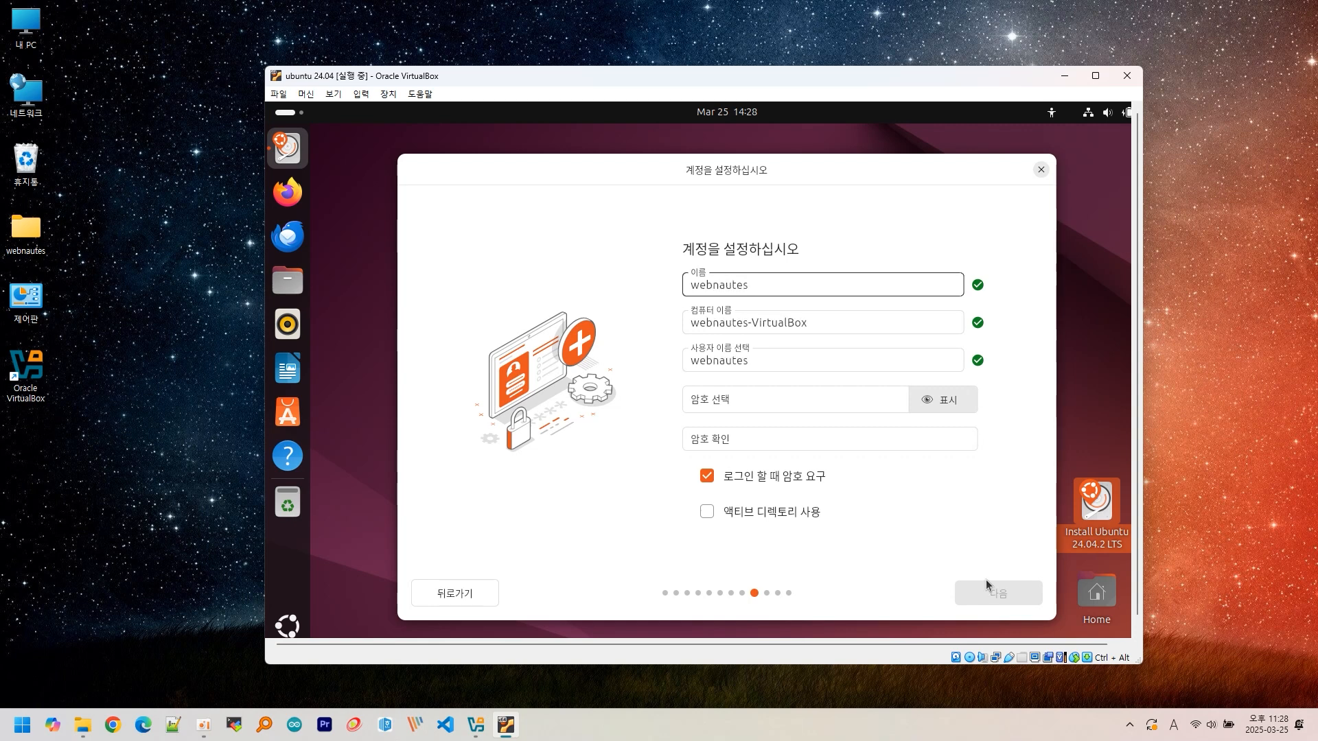
{"action": "left_click", "coordinate": [789, 404]}
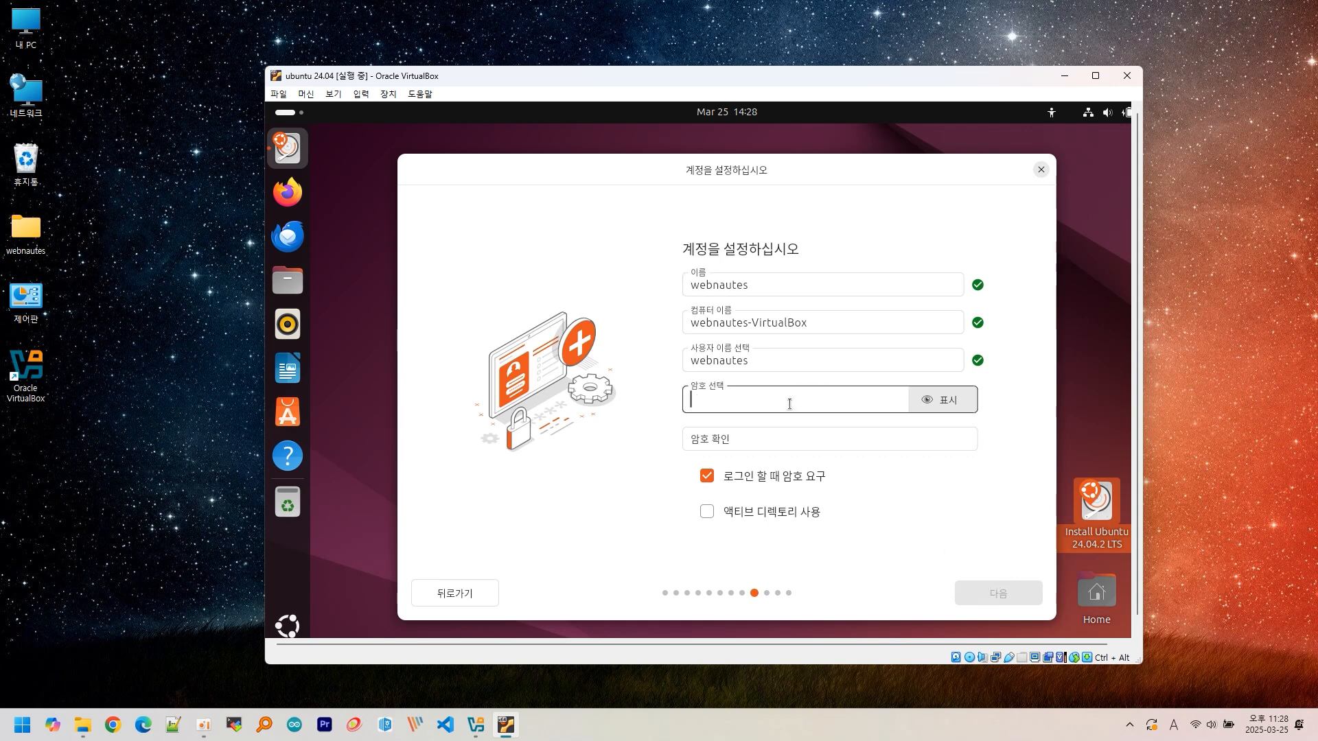
{"action": "type", "text": "••••••••••••••"}
{"action": "left_click", "coordinate": [780, 426]}
{"action": "type", "text": "••••••••••••••"}
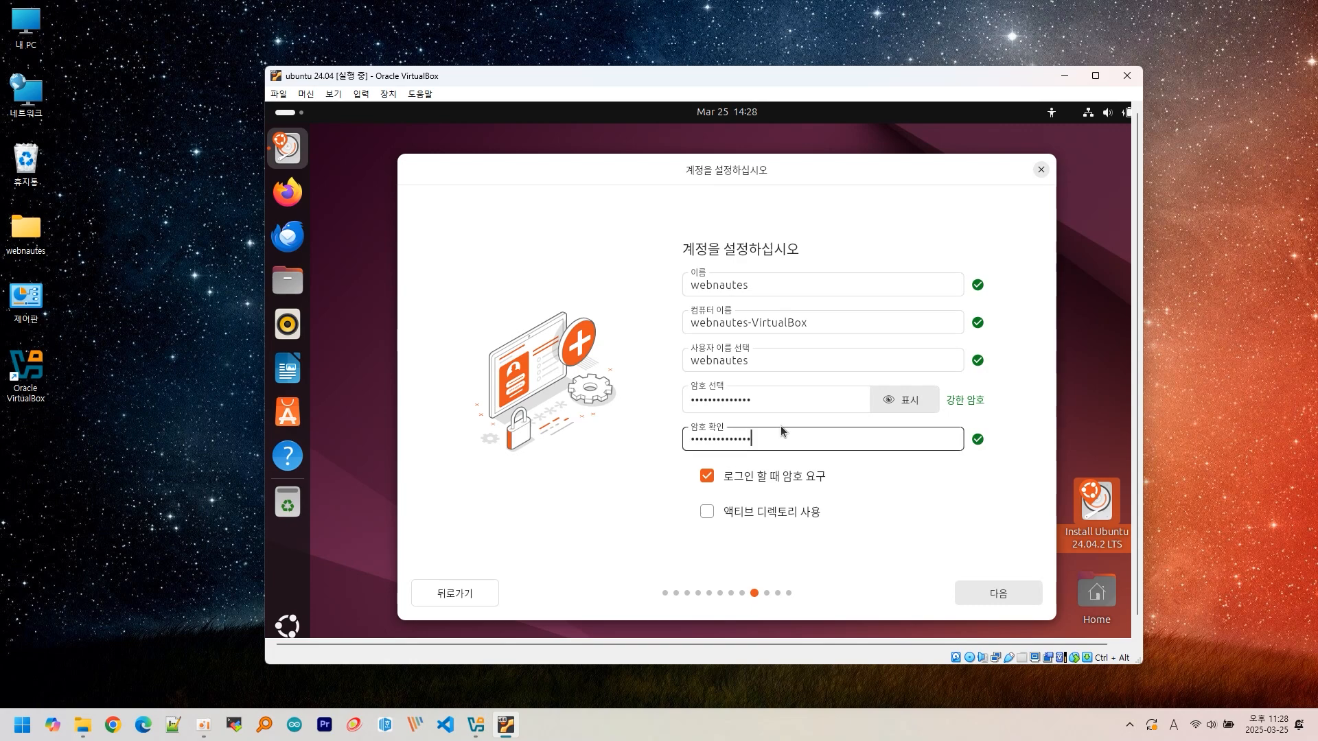
{"action": "left_click", "coordinate": [974, 593]}
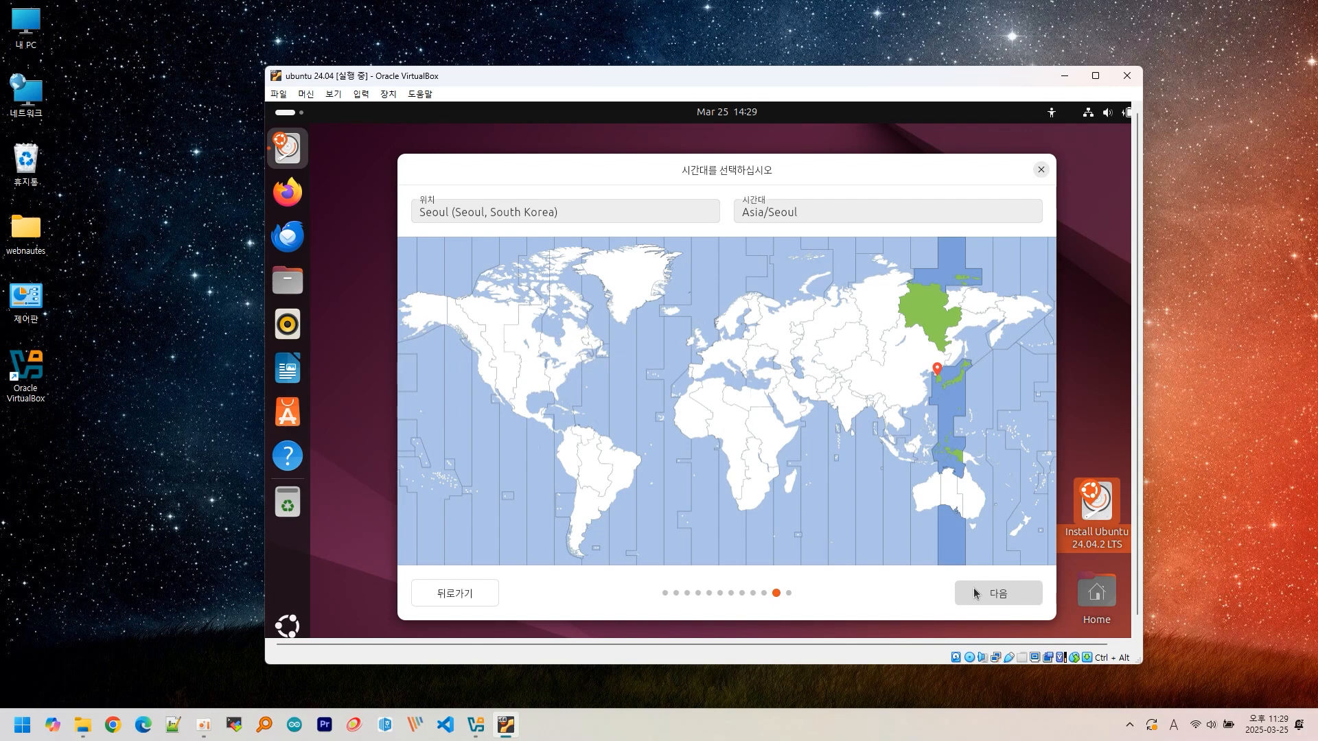
- Accept the Asia/Seoul time zone and start installing Ubuntu 24.04.2 LTS to the disk
{"action": "left_click", "coordinate": [975, 593]}
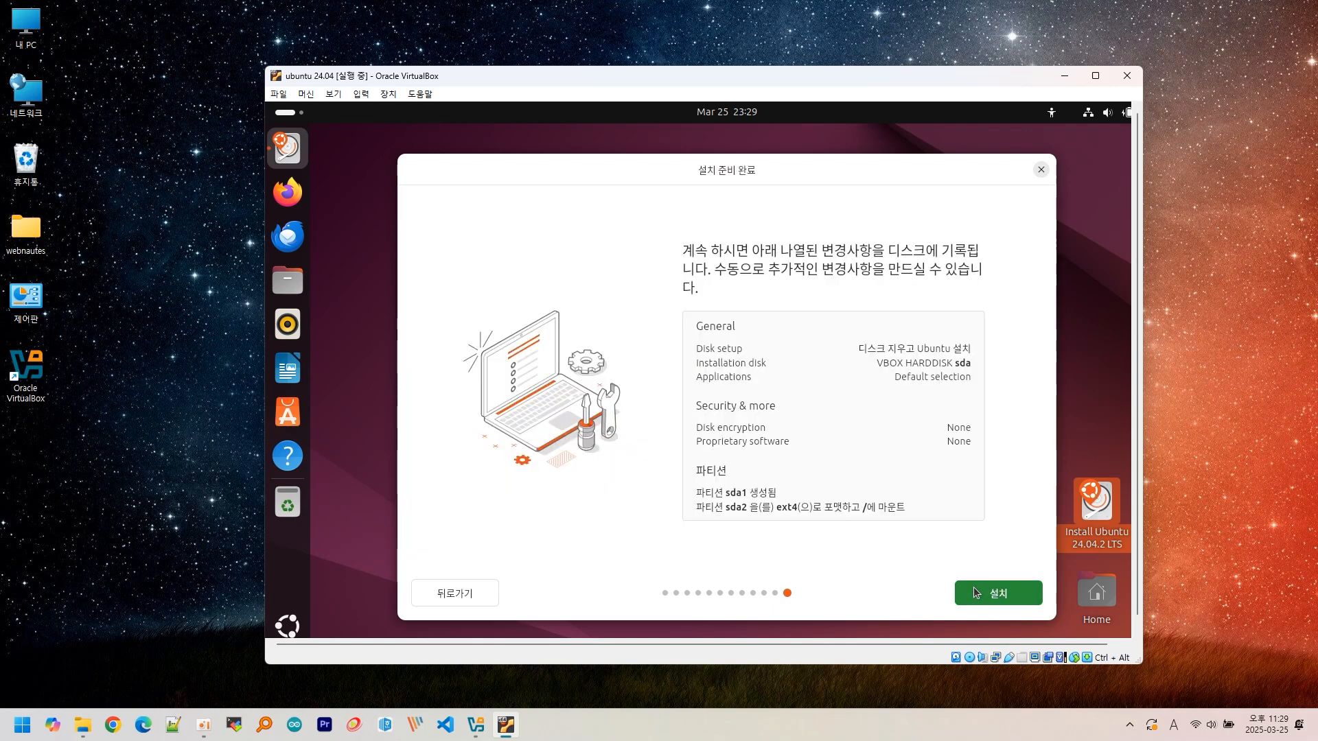
{"action": "left_click", "coordinate": [976, 593]}
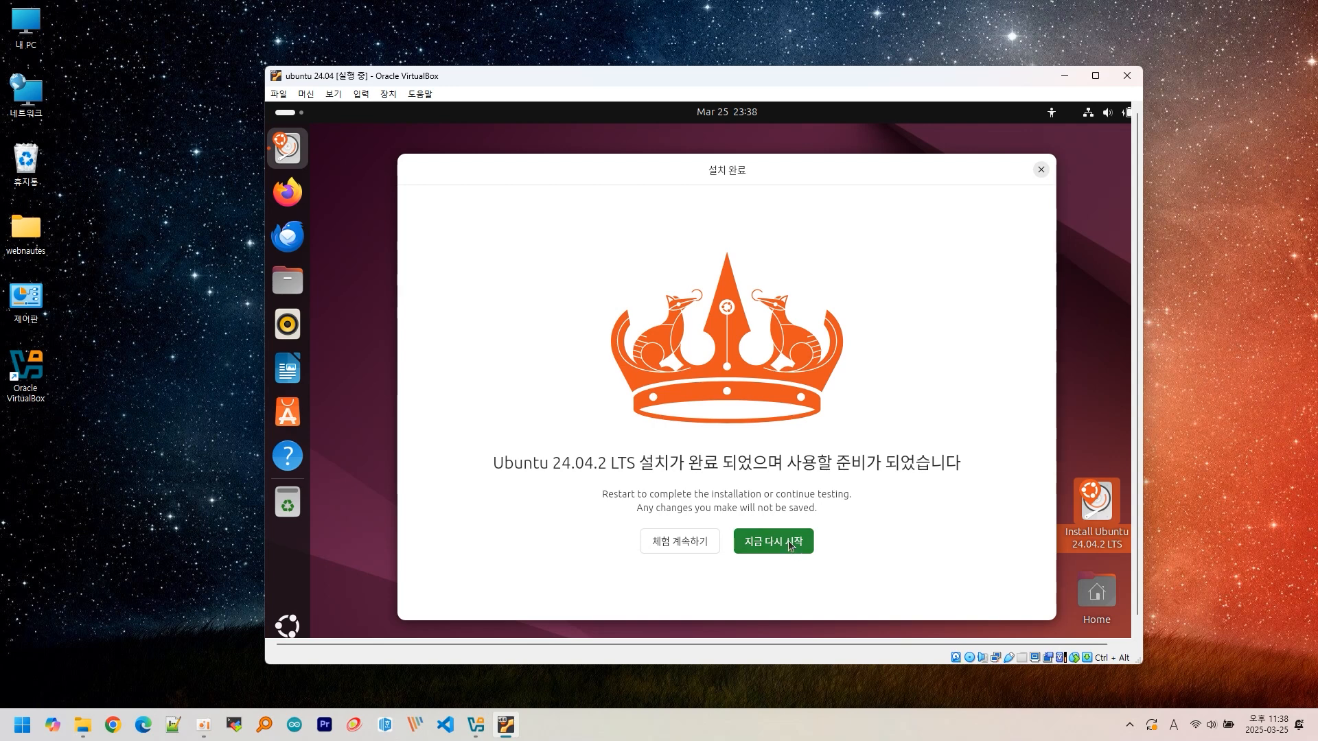
- Restart the VM, force-eject the Ubuntu ISO from the virtual optical drive, and continue booting
{"action": "left_click", "coordinate": [790, 544]}
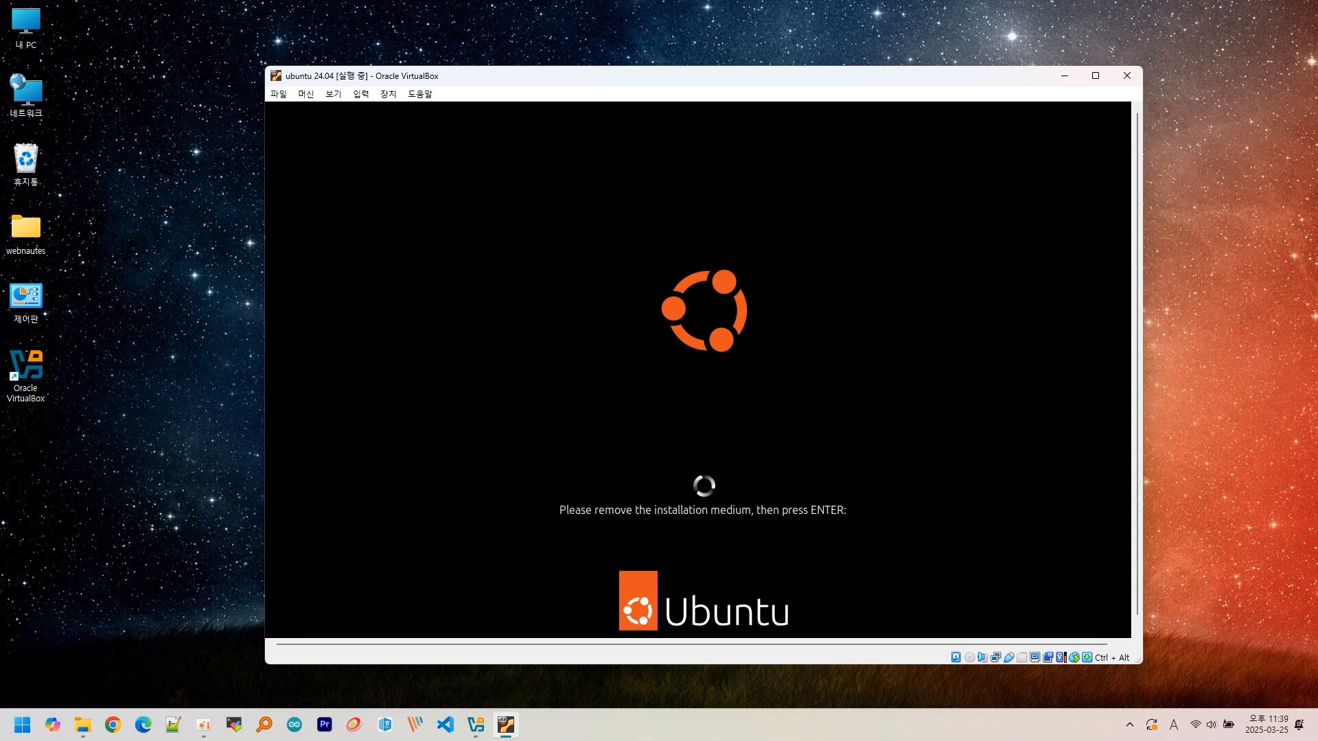
{"action": "left_click", "coordinate": [383, 92]}
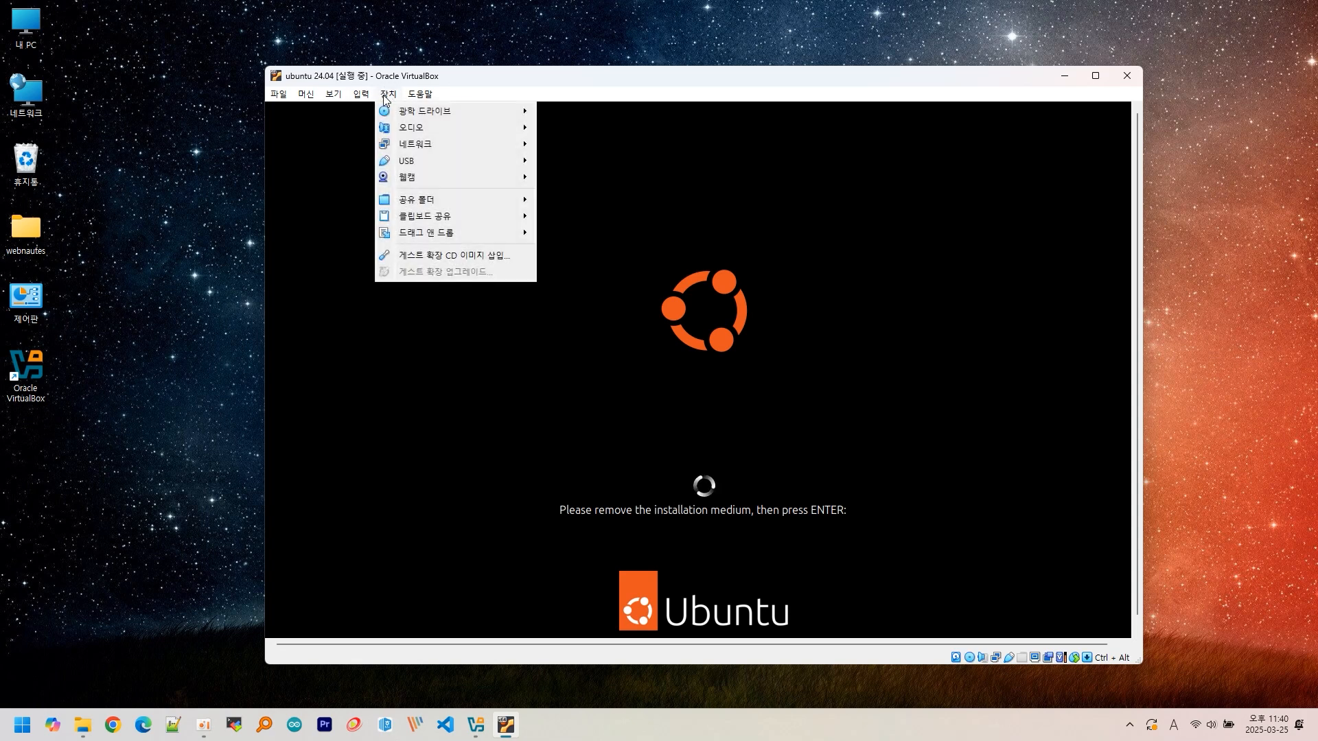
{"action": "mouse_move", "coordinate": [421, 113]}
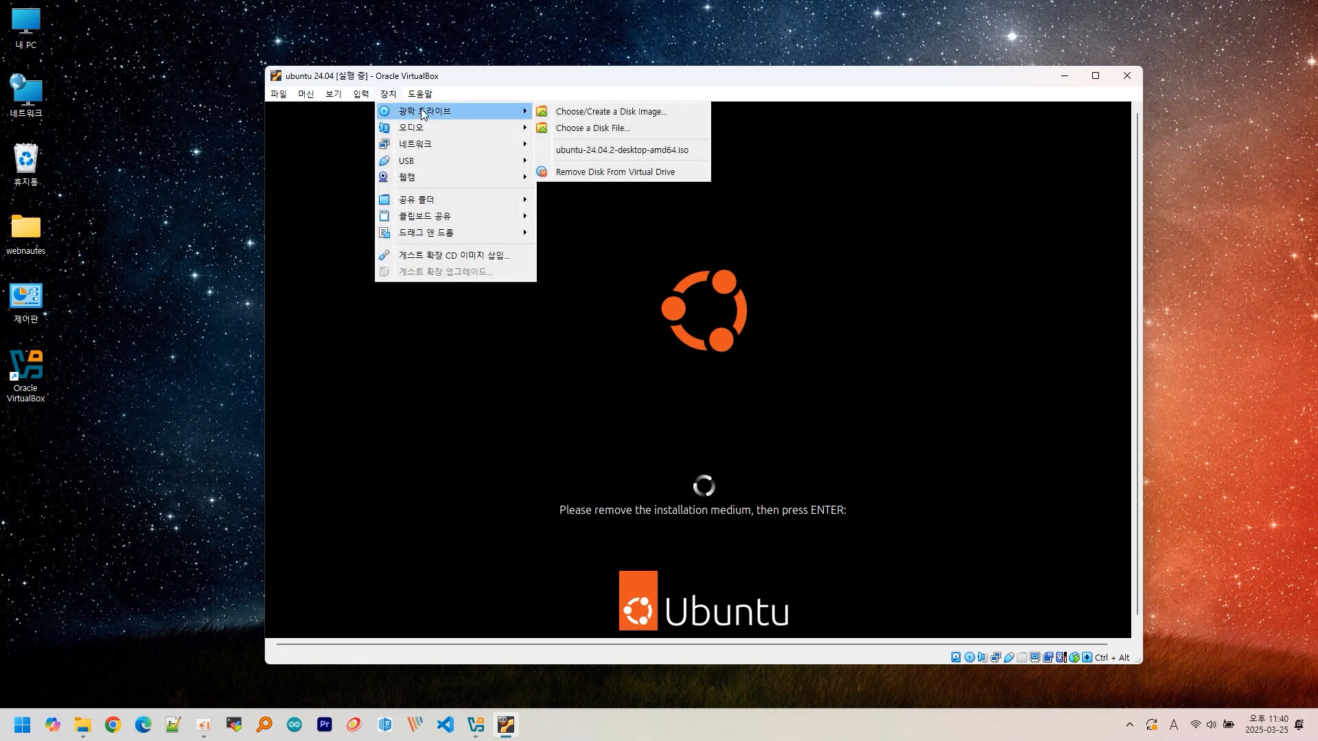
{"action": "left_click", "coordinate": [615, 173]}
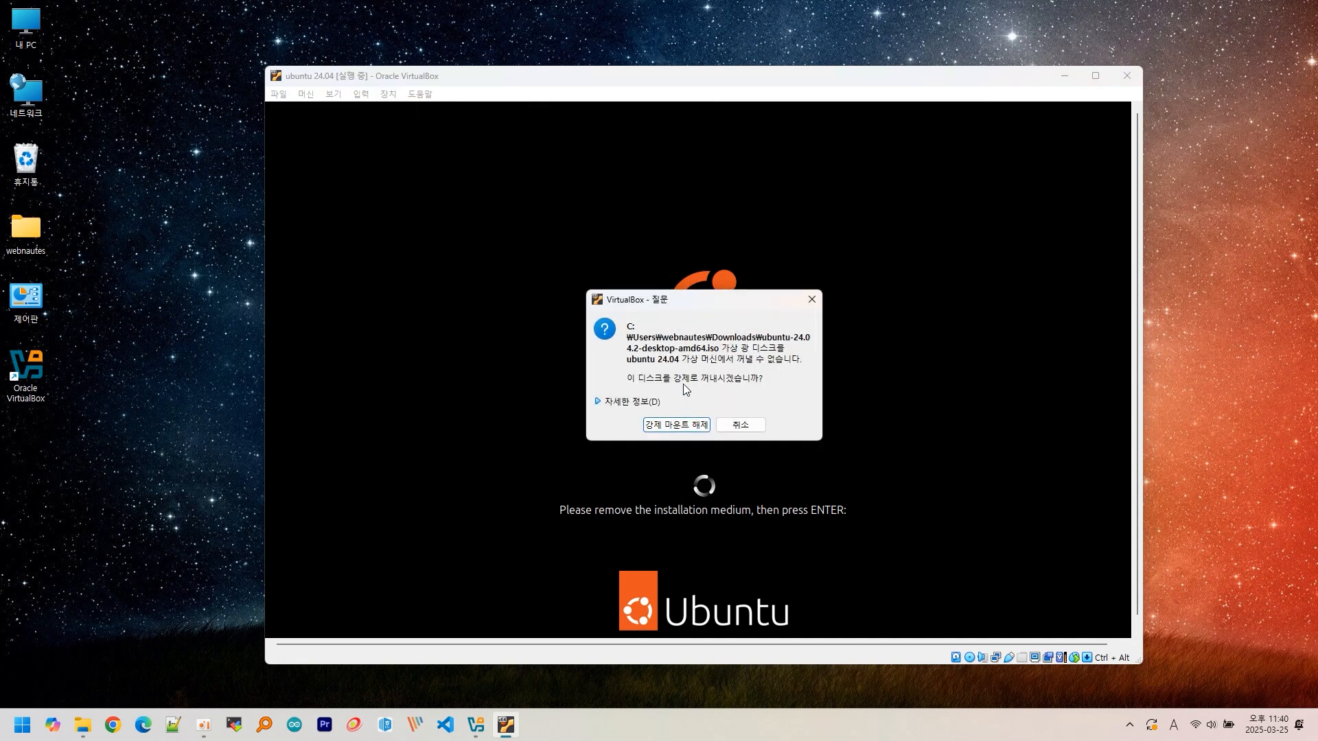
{"action": "left_click", "coordinate": [684, 429]}
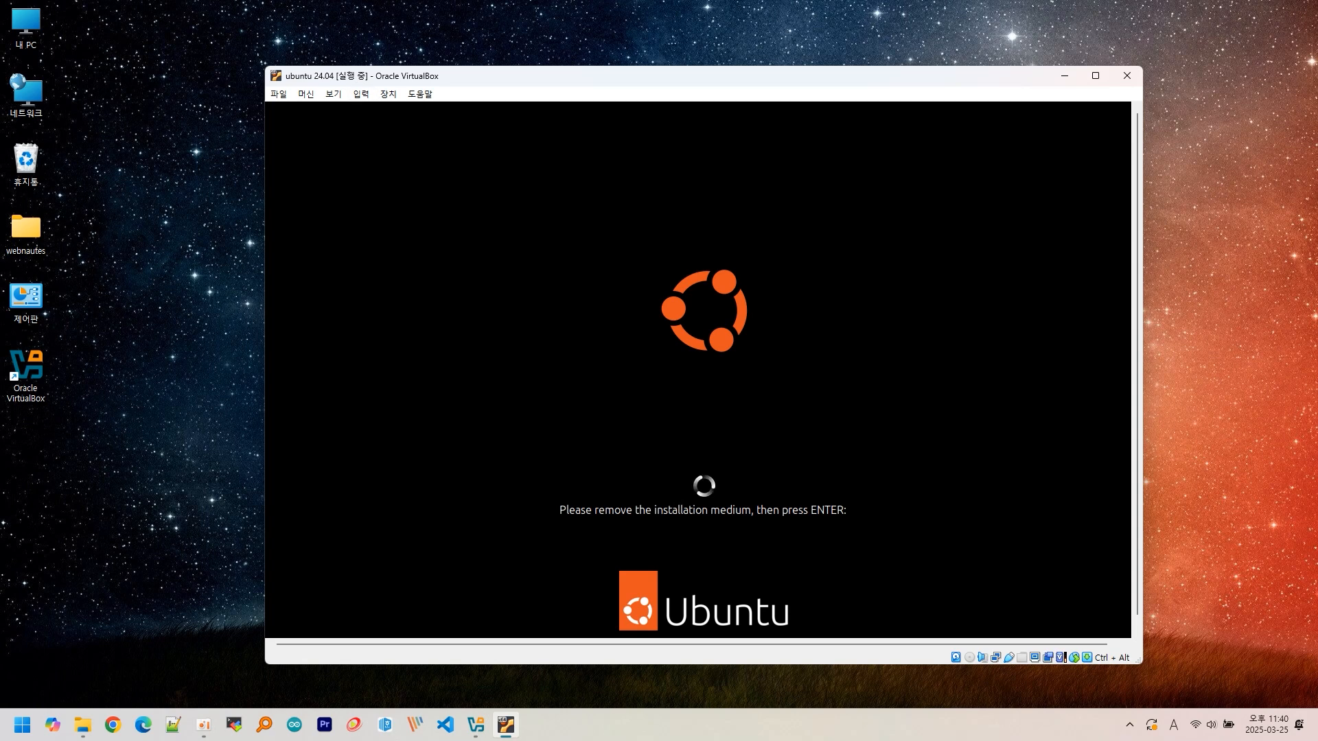
{"action": "key", "text": "Return"}
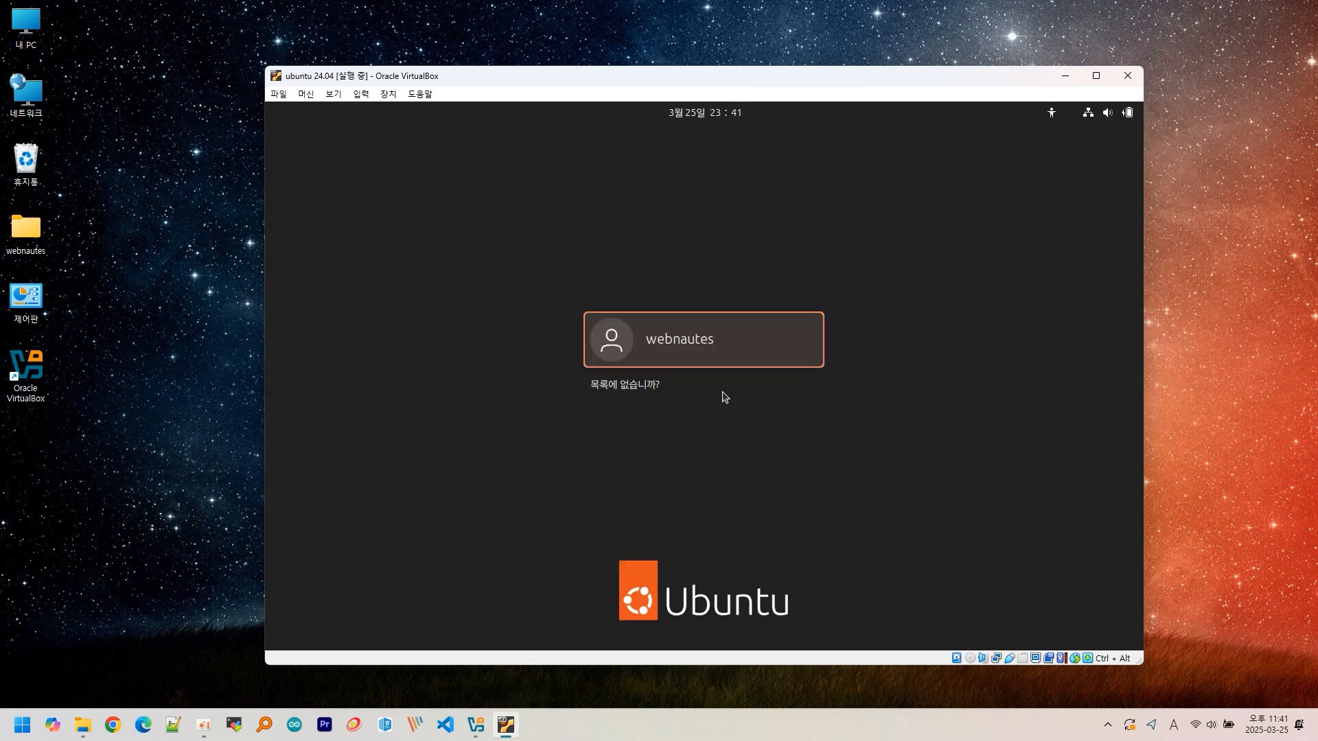
- Sign in to the new Ubuntu user account with its password
{"action": "left_click", "coordinate": [715, 344]}
{"action": "type", "text": "**************"}
{"action": "key", "text": "Return"}
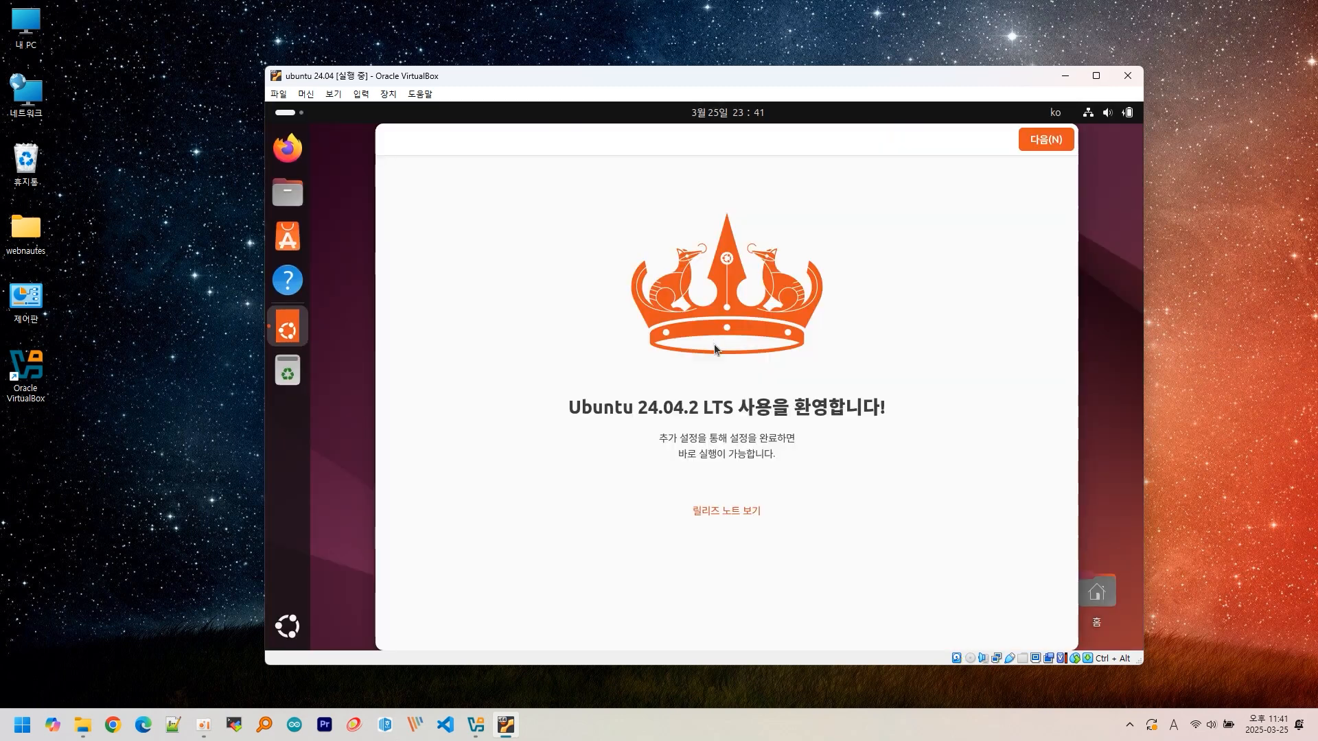
- Complete the welcome wizard, skipping Ubuntu Pro and continuing past the usage-data page
{"action": "left_click", "coordinate": [1022, 142]}
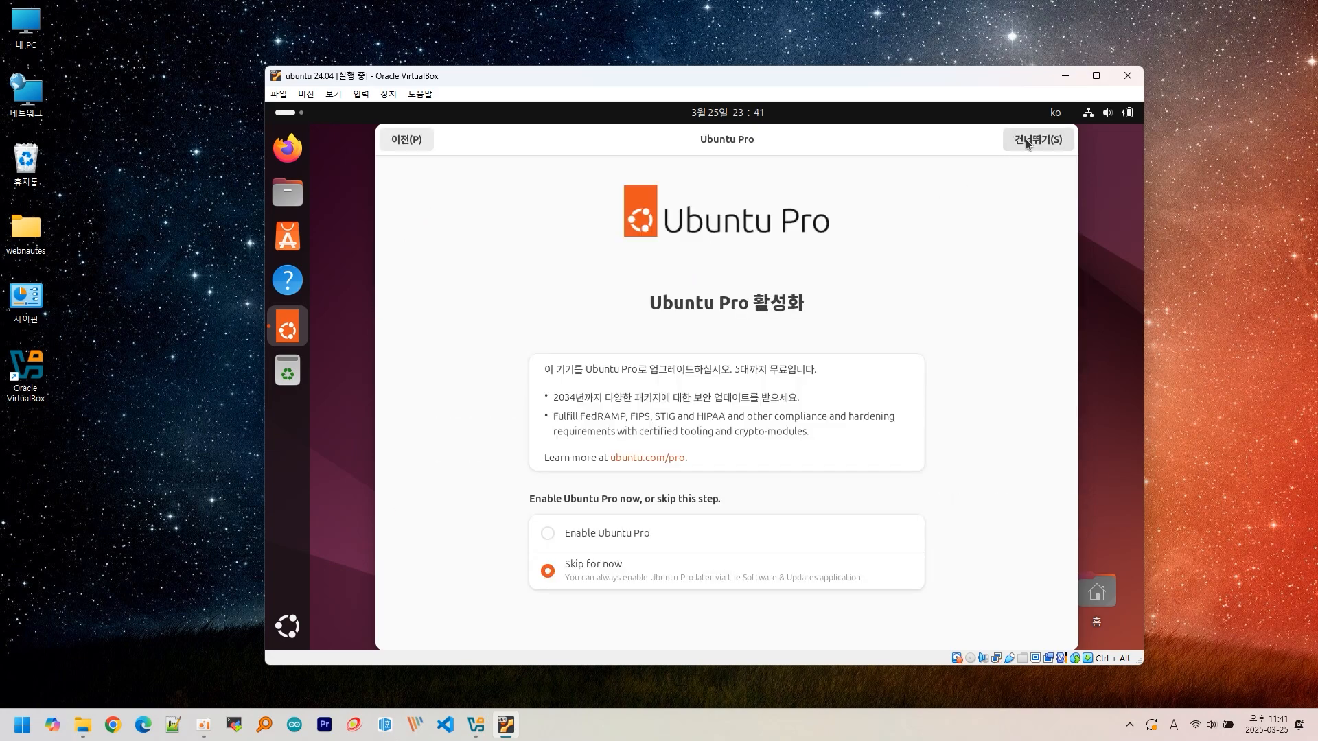
{"action": "left_click", "coordinate": [1027, 142]}
{"action": "left_click", "coordinate": [1027, 142]}
{"action": "left_click", "coordinate": [1027, 143]}
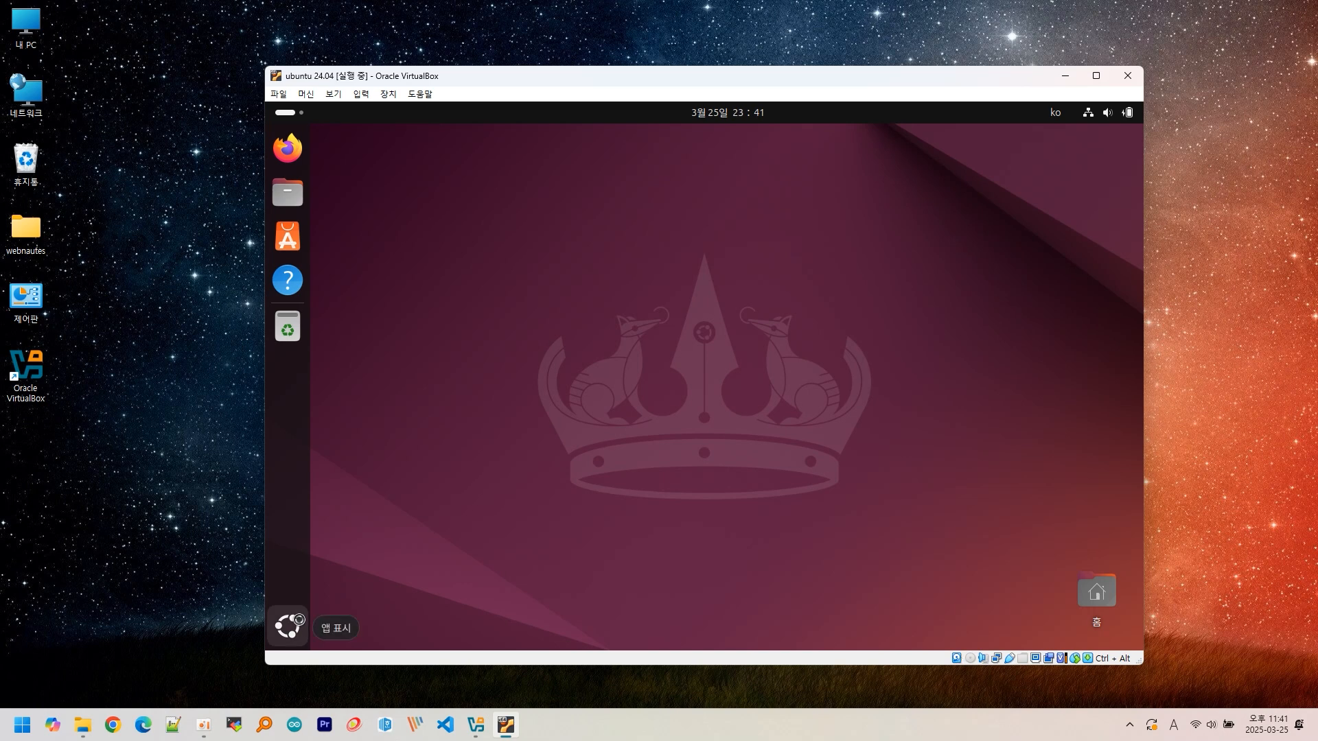
- Launch Terminal from the app grid, type test characters 'ddddksdd dd', then close it
{"action": "left_click", "coordinate": [299, 621]}
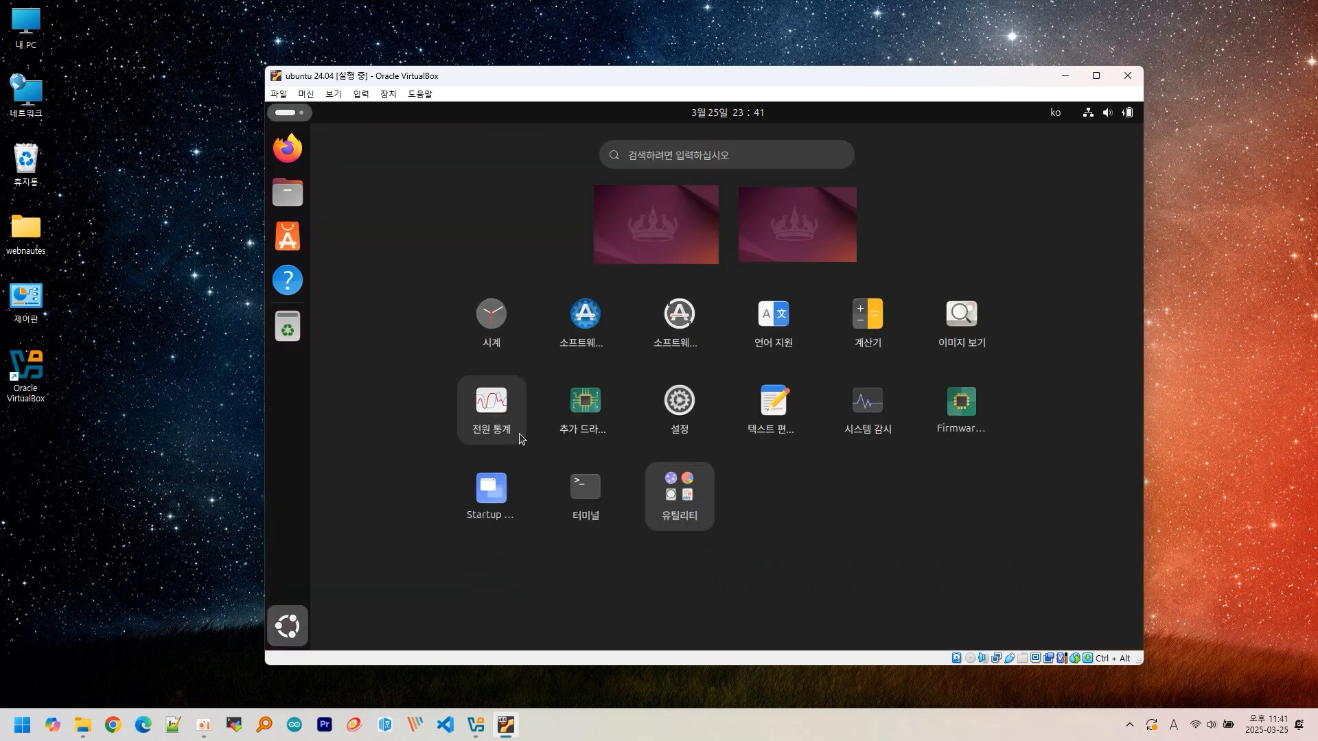
{"action": "left_click", "coordinate": [579, 480]}
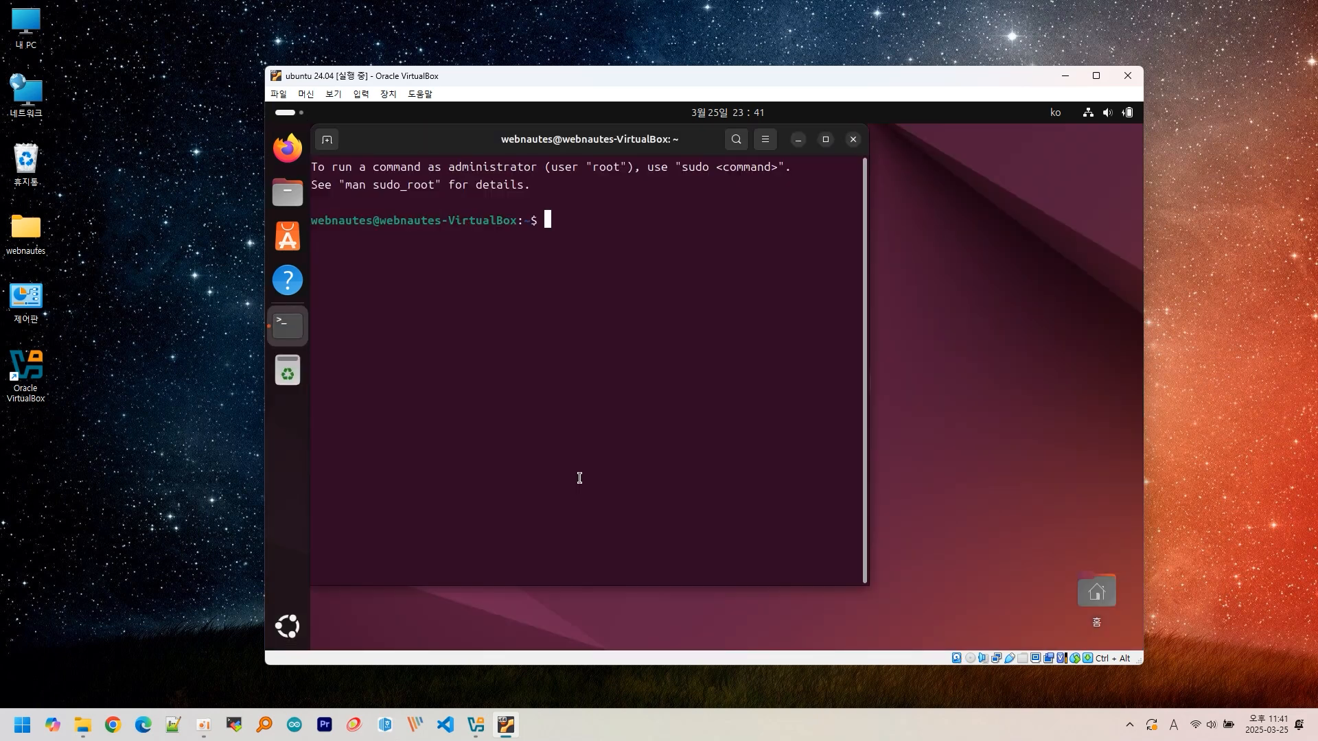
{"action": "type", "text": "ddddksdd dd"}
{"action": "left_click", "coordinate": [852, 139]}
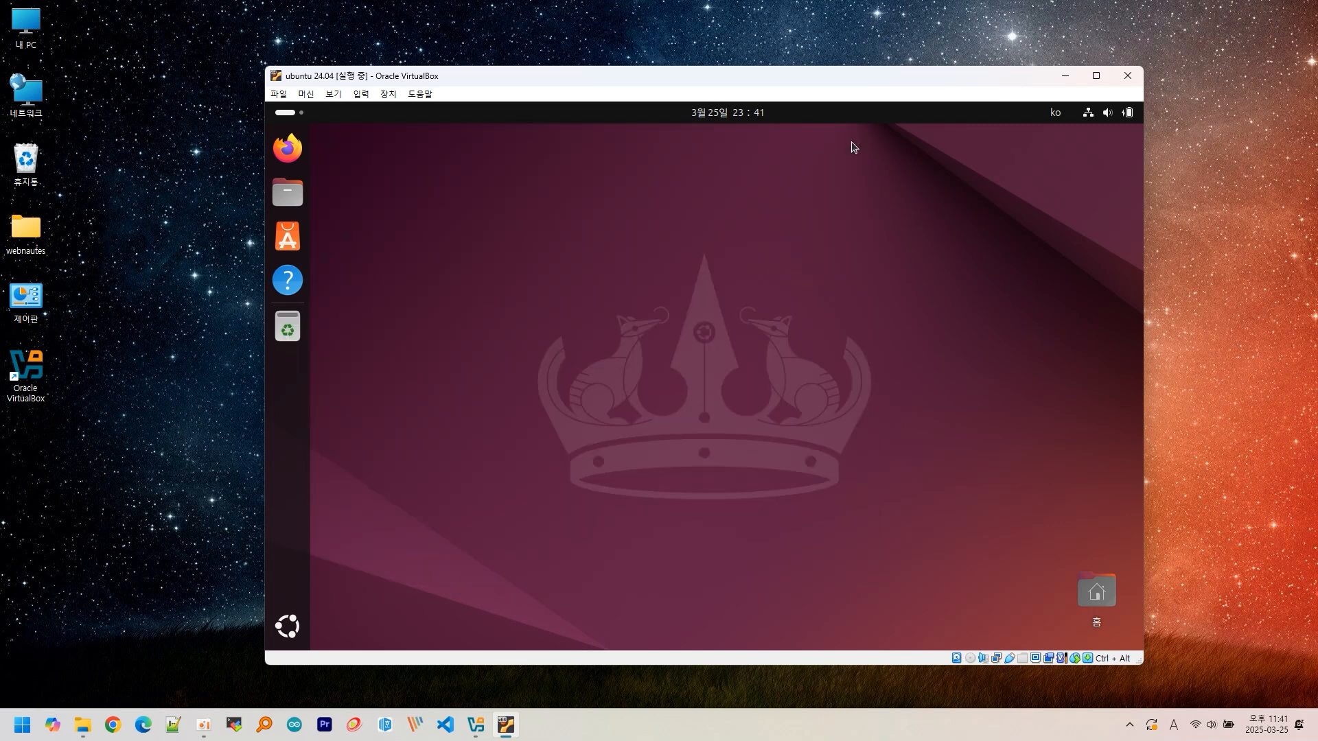
- Switch the input source to Korean (Hangul) and reopen Terminal from the app grid
{"action": "left_click", "coordinate": [1060, 113]}
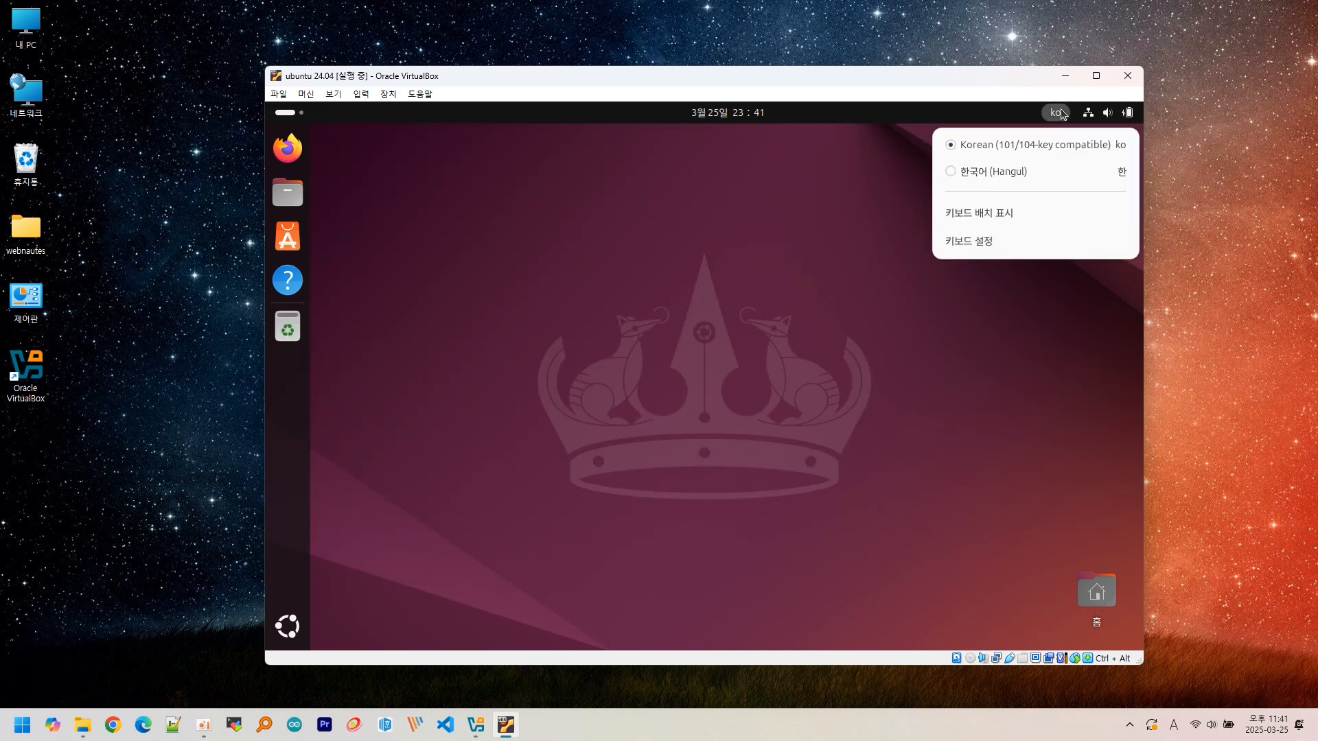
{"action": "left_click", "coordinate": [1016, 174]}
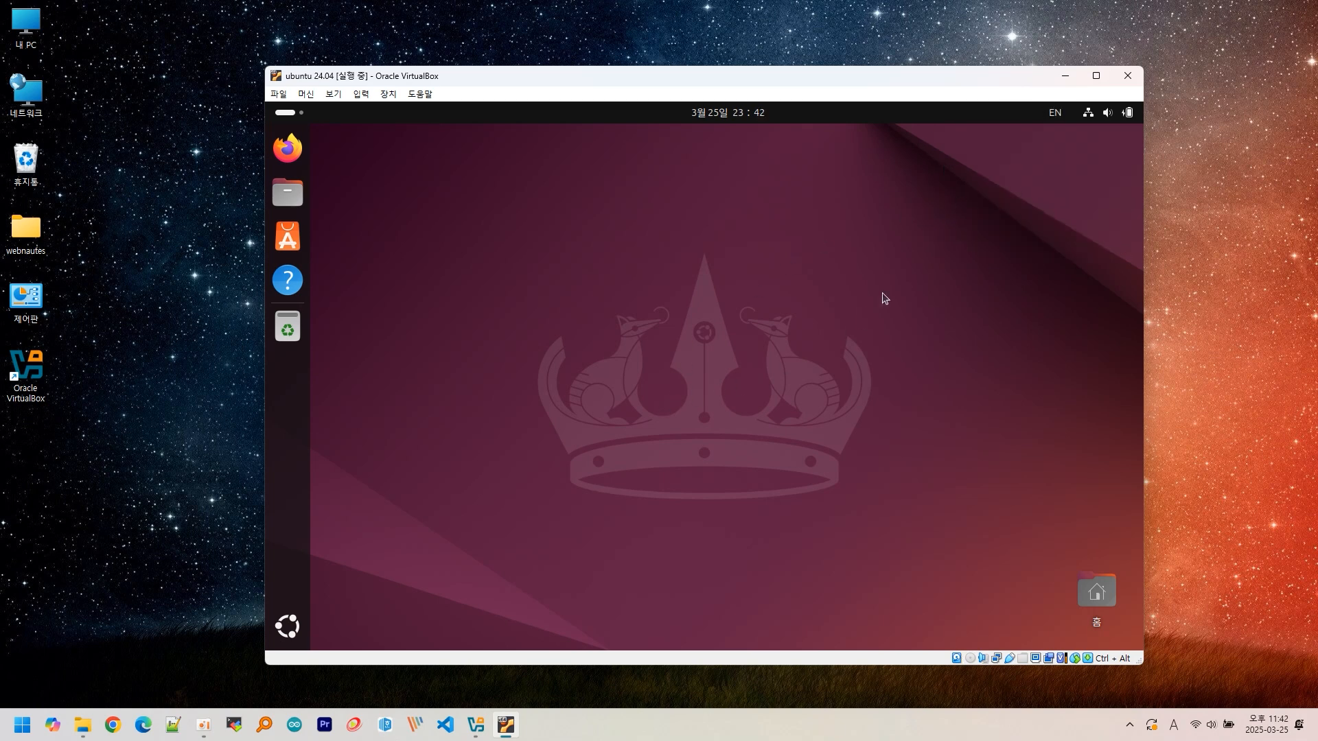
{"action": "left_click", "coordinate": [298, 624]}
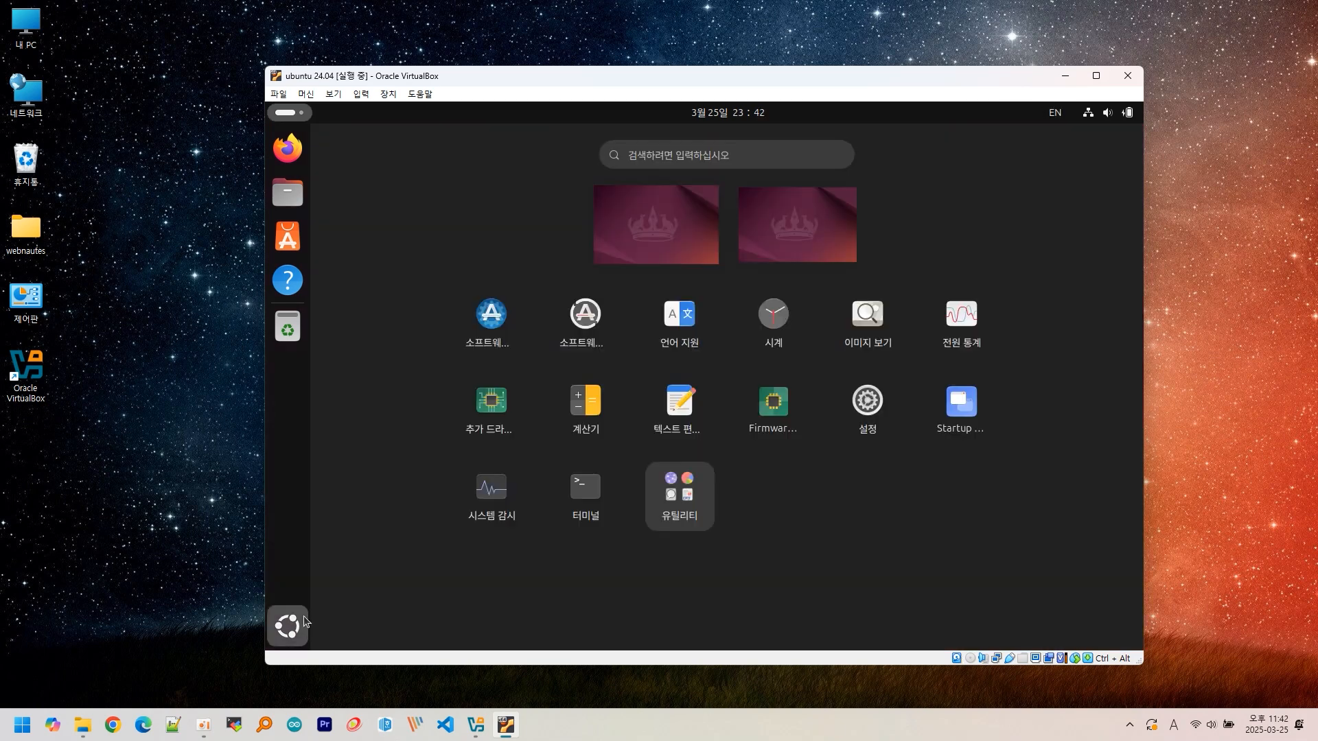
{"action": "left_click", "coordinate": [564, 495]}
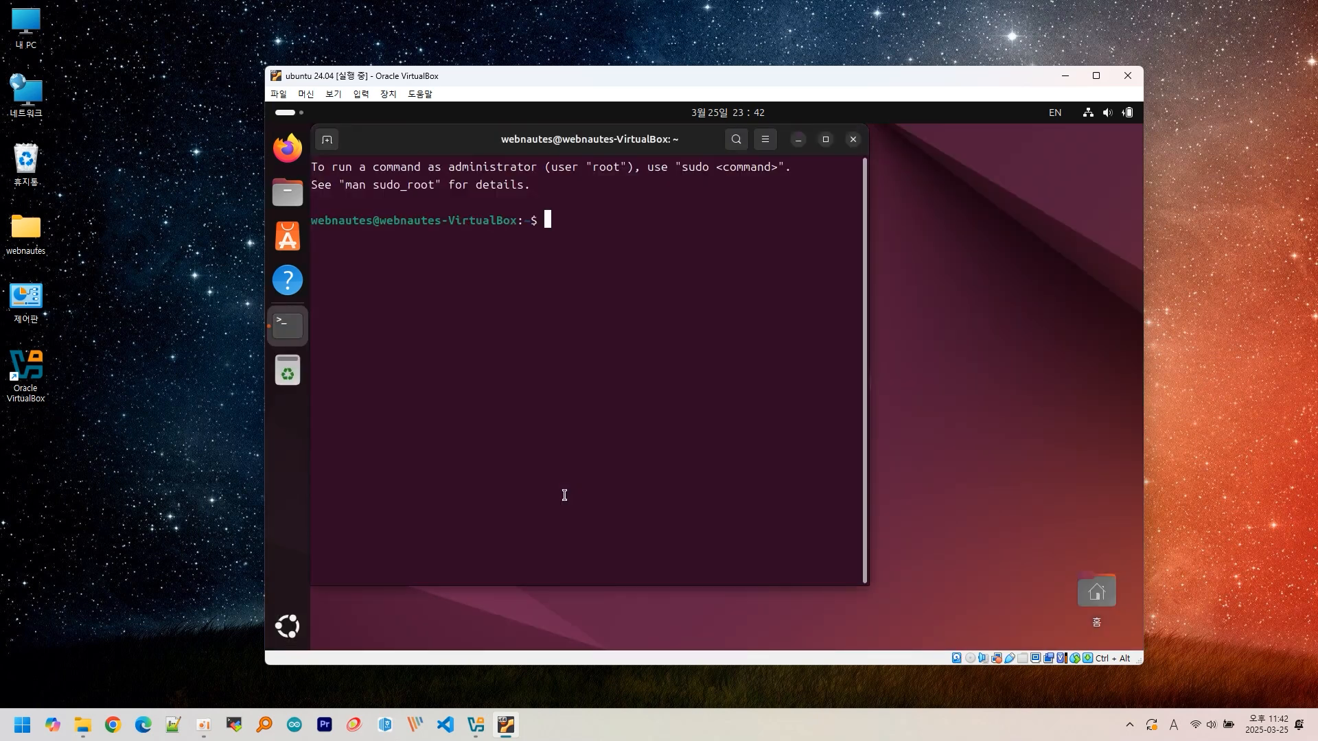
- Type Korean text like 안녕하세요 by toggling the Hangul key, then close the terminal
{"action": "type", "text": "dks"}
{"action": "key", "text": "Hangul"}
{"action": "type", "text": "아녀ㅇ핫세요"}
{"action": "key", "text": "Hangul"}
{"action": "type", "text": "dd"}
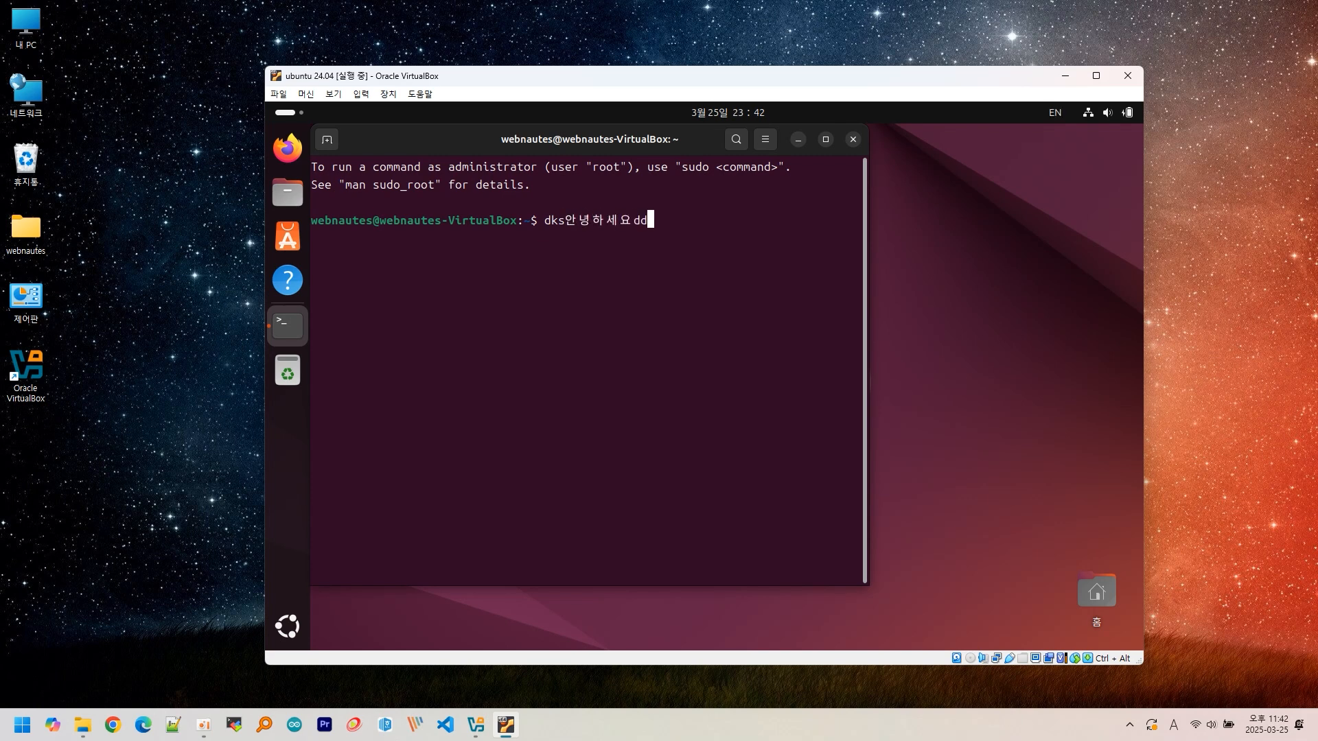
{"action": "type", "text": "ㅇㅇㅏㄴㄴㅇㅎㅏㅅㅔ"}
{"action": "left_click", "coordinate": [851, 140]}
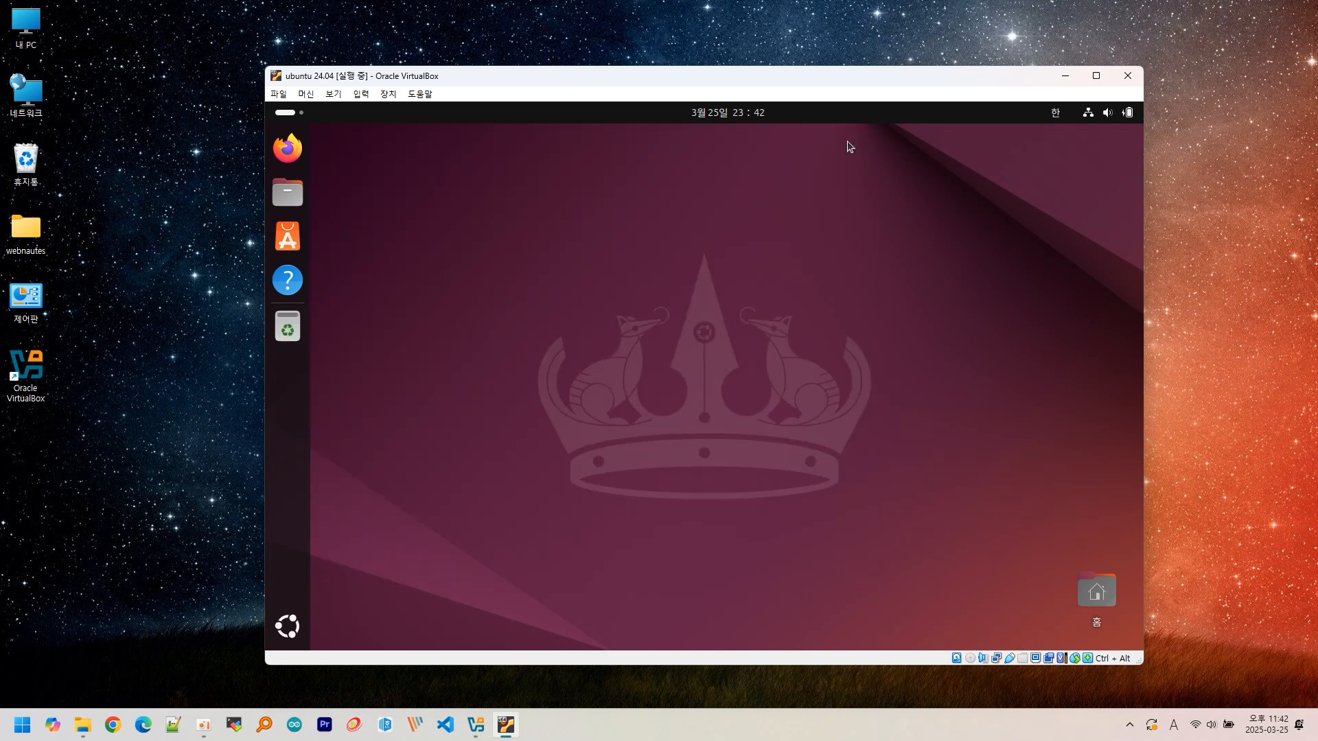
{"action": "left_click", "coordinate": [298, 158]}
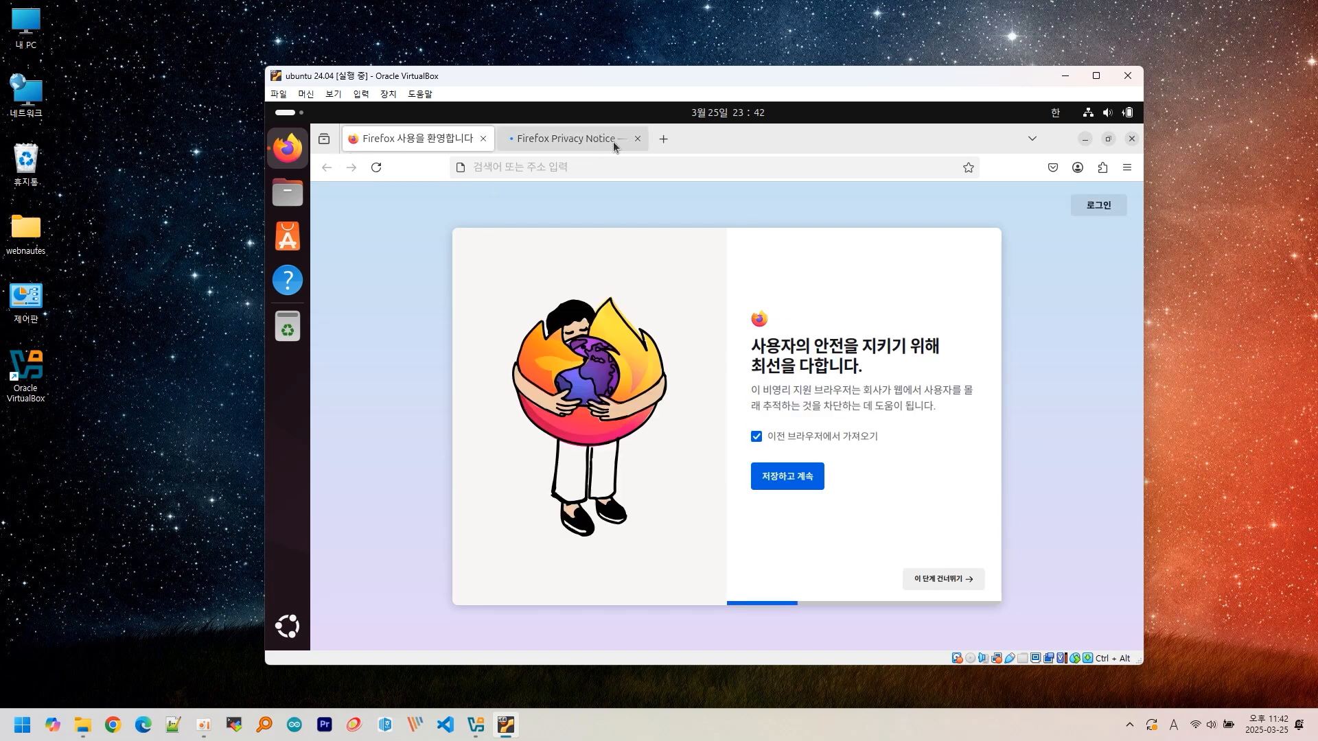
{"action": "left_click", "coordinate": [637, 138]}
{"action": "left_click", "coordinate": [632, 162]}
{"action": "type", "text": "해ㅐ"}
{"action": "key", "text": "BackSpace"}
{"action": "key", "text": "BackSpace"}
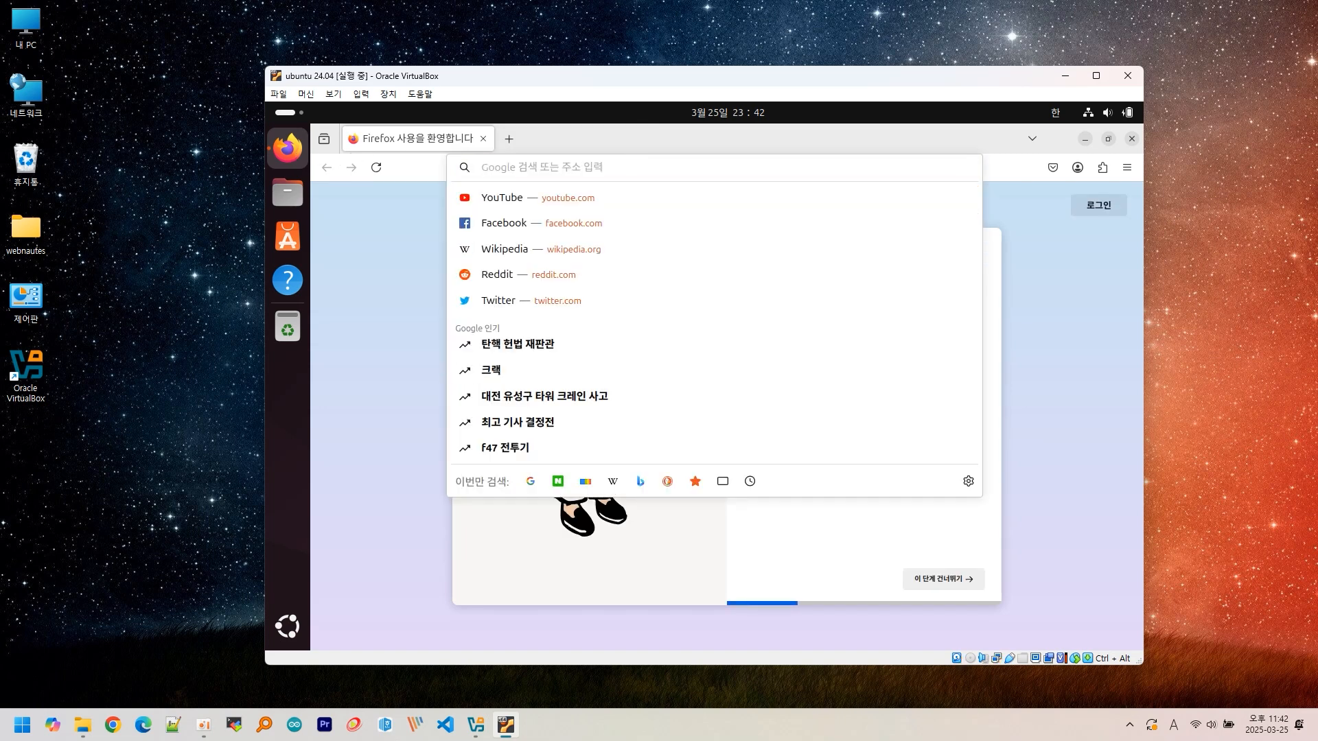
{"action": "key", "text": "super+space"}
{"action": "type", "text": "google"}
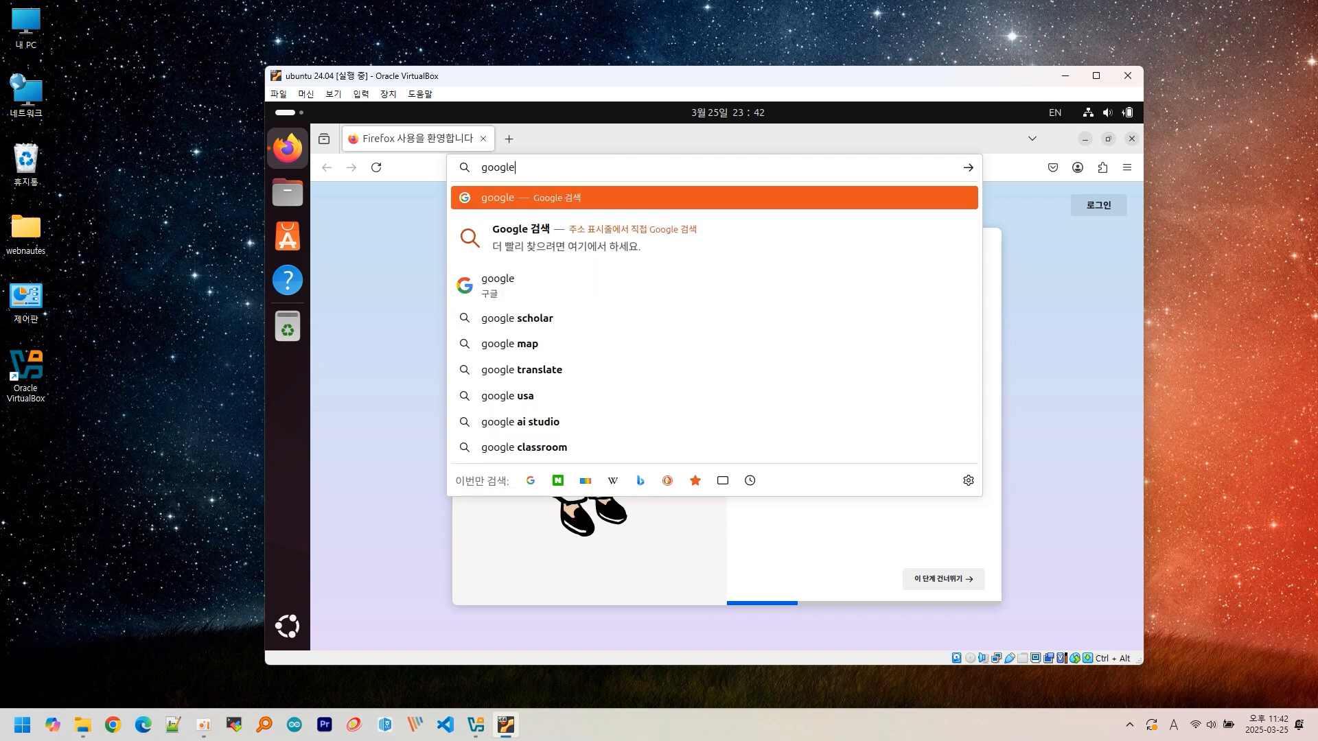
{"action": "type", "text": ".com"}
{"action": "key", "text": "Return"}
{"action": "left_click", "coordinate": [998, 334]}
{"action": "left_click", "coordinate": [642, 334]}
{"action": "key", "text": "super+space"}
{"action": "type", "text": "한글"}
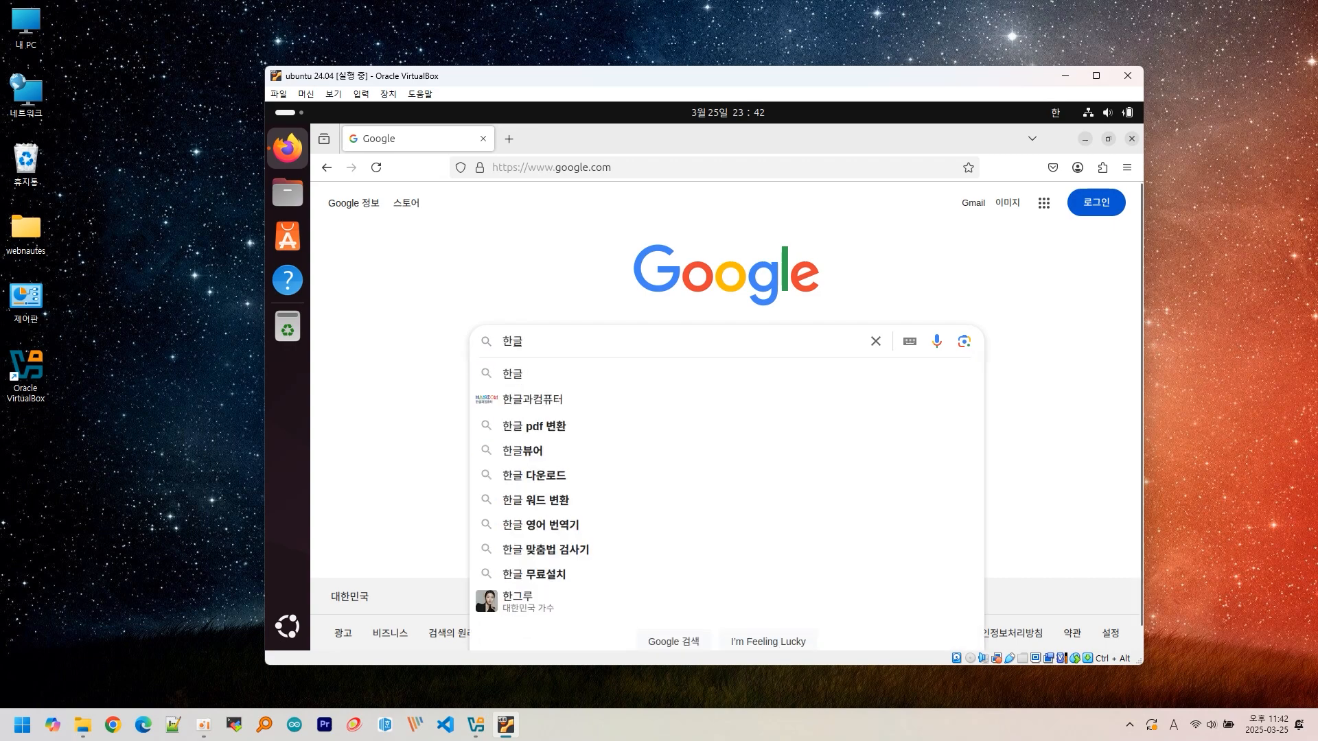
{"action": "key", "text": "Return"}
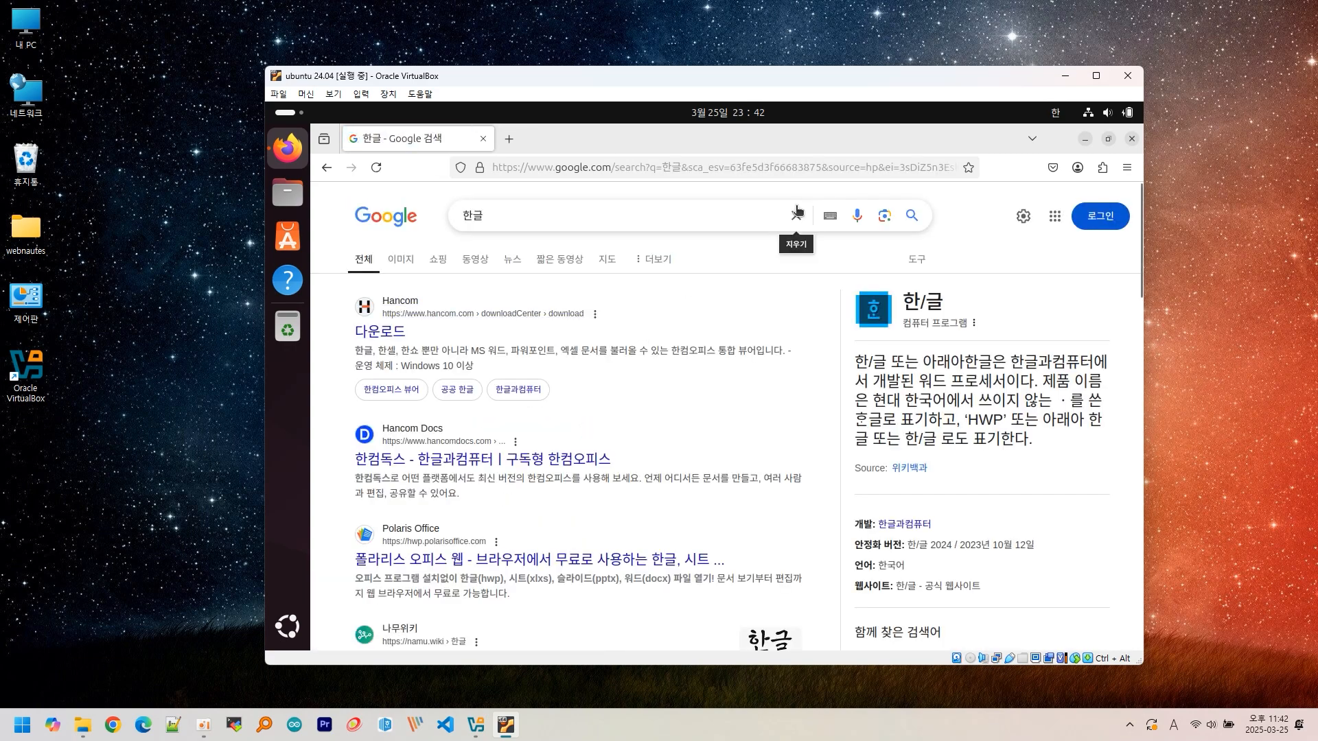
{"action": "left_click", "coordinate": [564, 216]}
{"action": "type", "text": "날"}
{"action": "key", "text": "Return"}
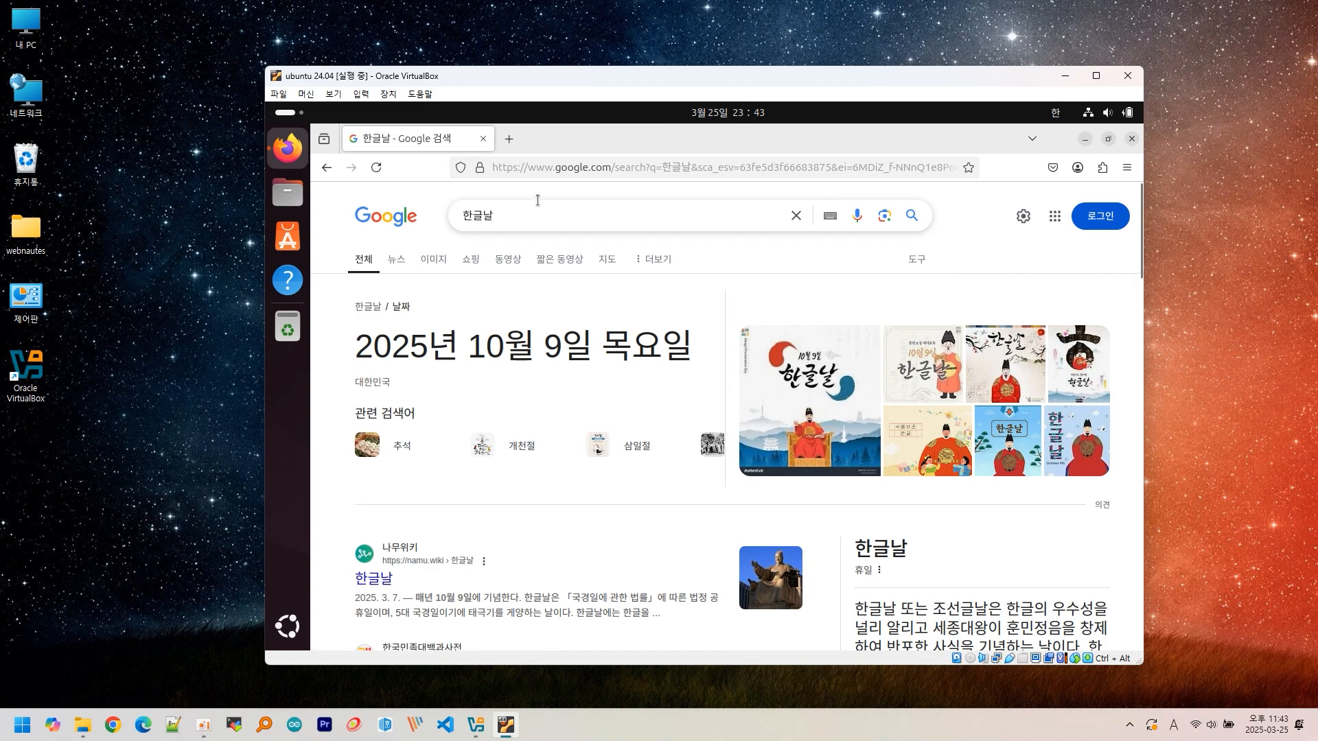
{"action": "left_click", "coordinate": [1130, 139]}
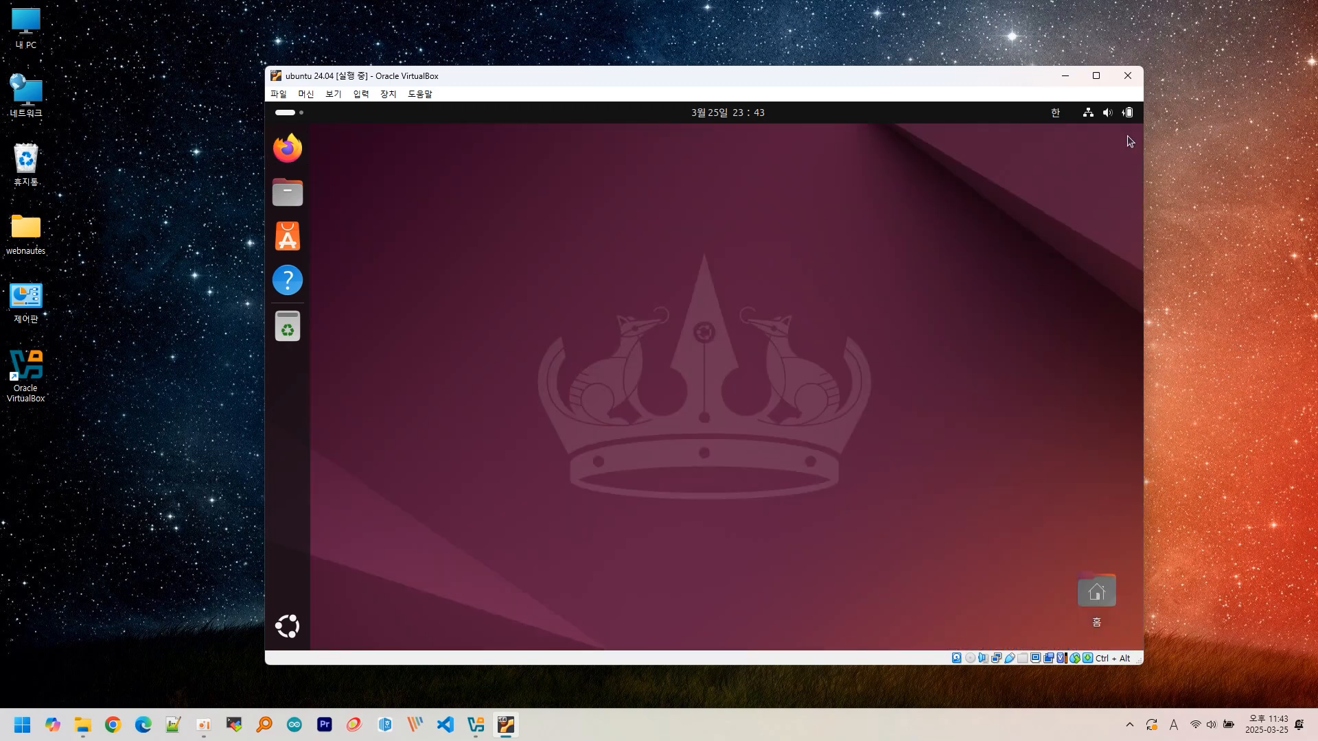
- Take a snapshot via Machine > Take Snapshot, naming it 설치 직후
{"action": "left_click", "coordinate": [315, 100]}
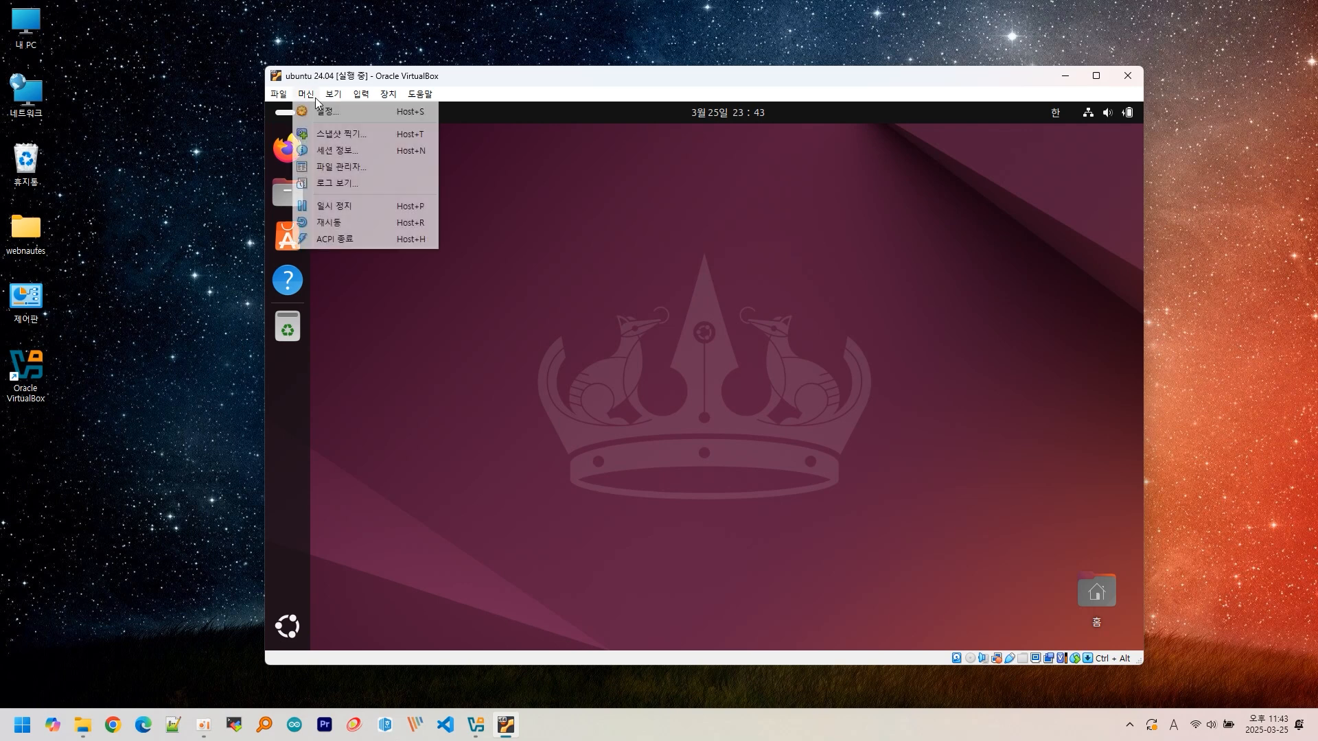
{"action": "left_click", "coordinate": [331, 134]}
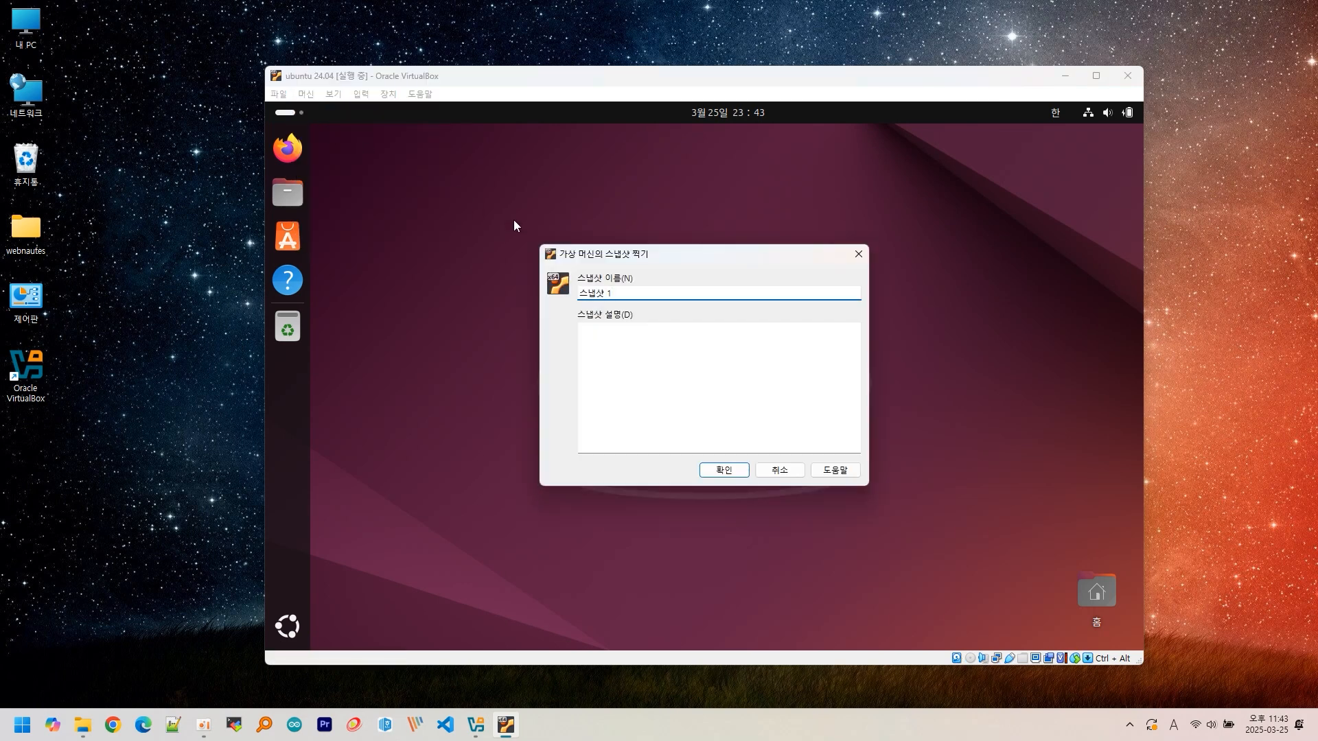
{"action": "left_click_drag", "start_coordinate": [627, 293], "coordinate": [542, 297]}
{"action": "type", "text": "tj"}
{"action": "key", "text": "BackSpace"}
{"action": "key", "text": "BackSpace"}
{"action": "type", "text": "설치 직후"}
{"action": "left_click", "coordinate": [731, 470]}
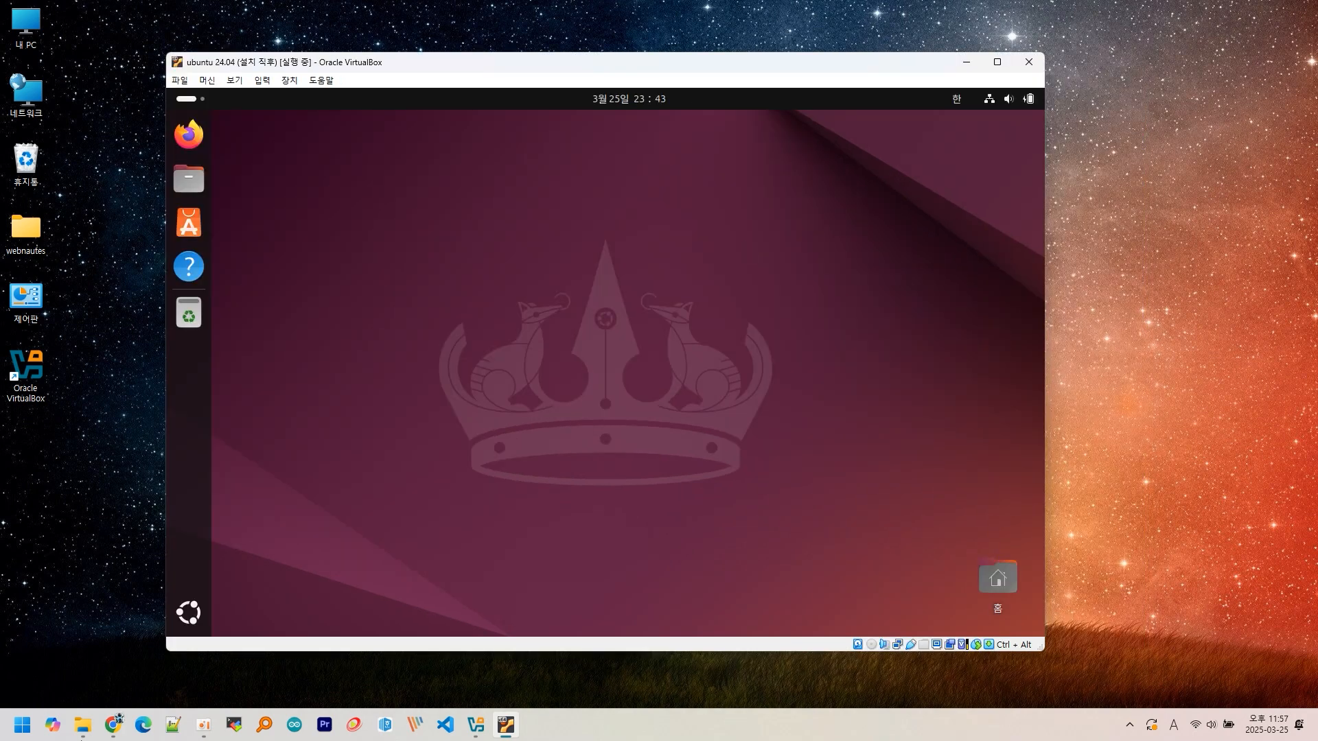
- In a new terminal, run sudo apt update, then sudo apt install bzip2 tar gcc make perl
{"action": "left_click", "coordinate": [179, 618]}
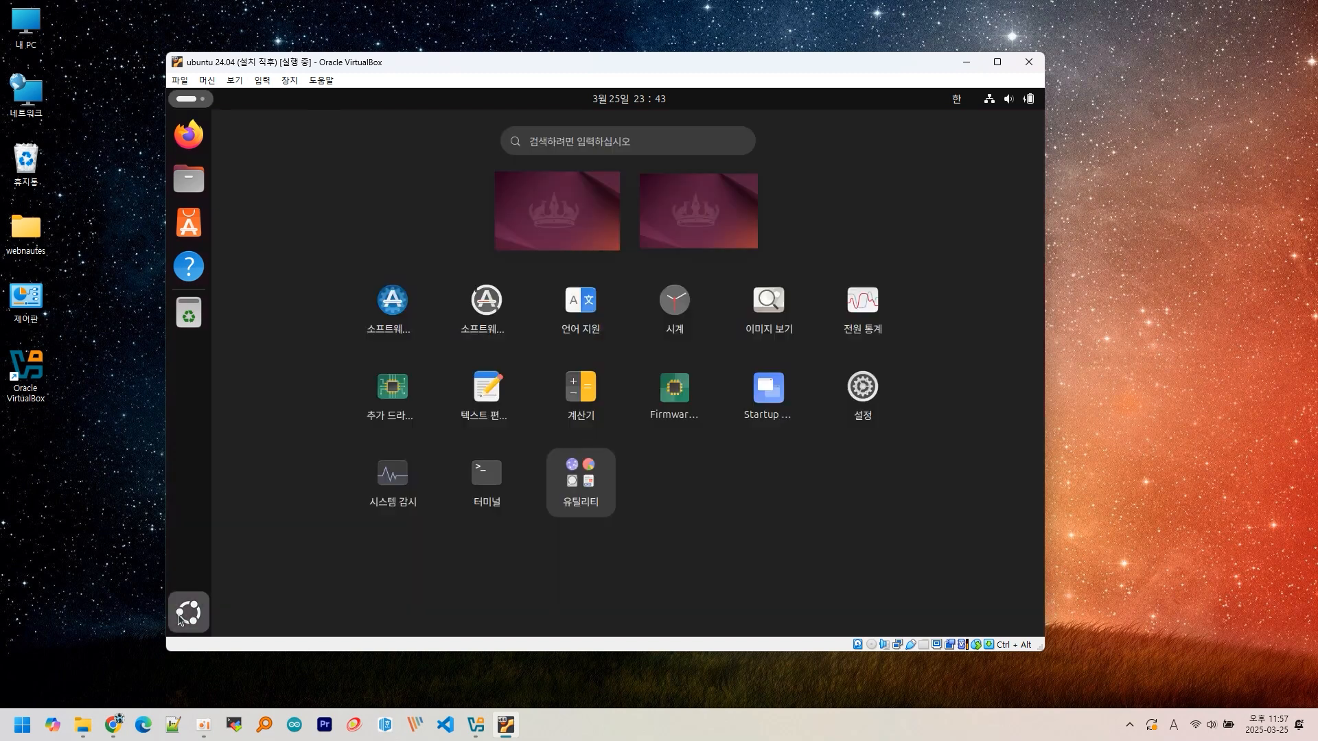
{"action": "left_click", "coordinate": [478, 482]}
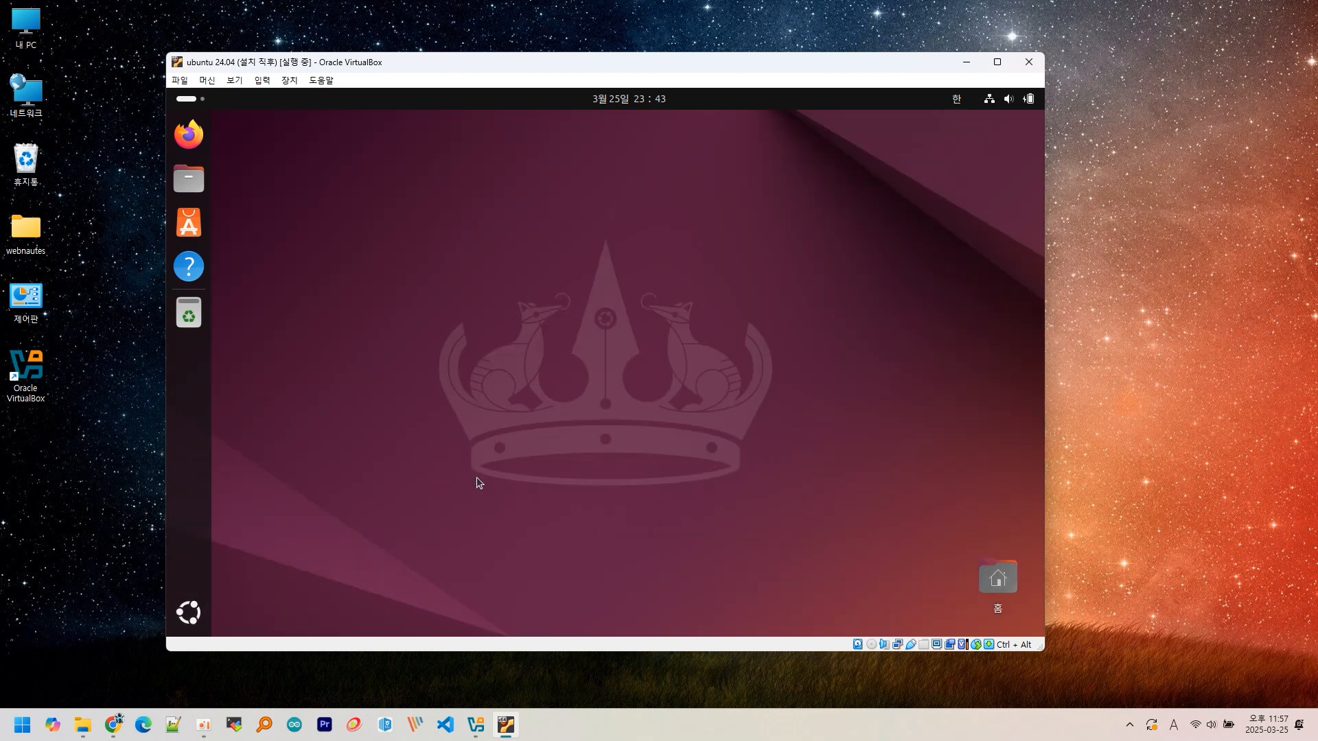
{"action": "type", "text": "sudo apt"}
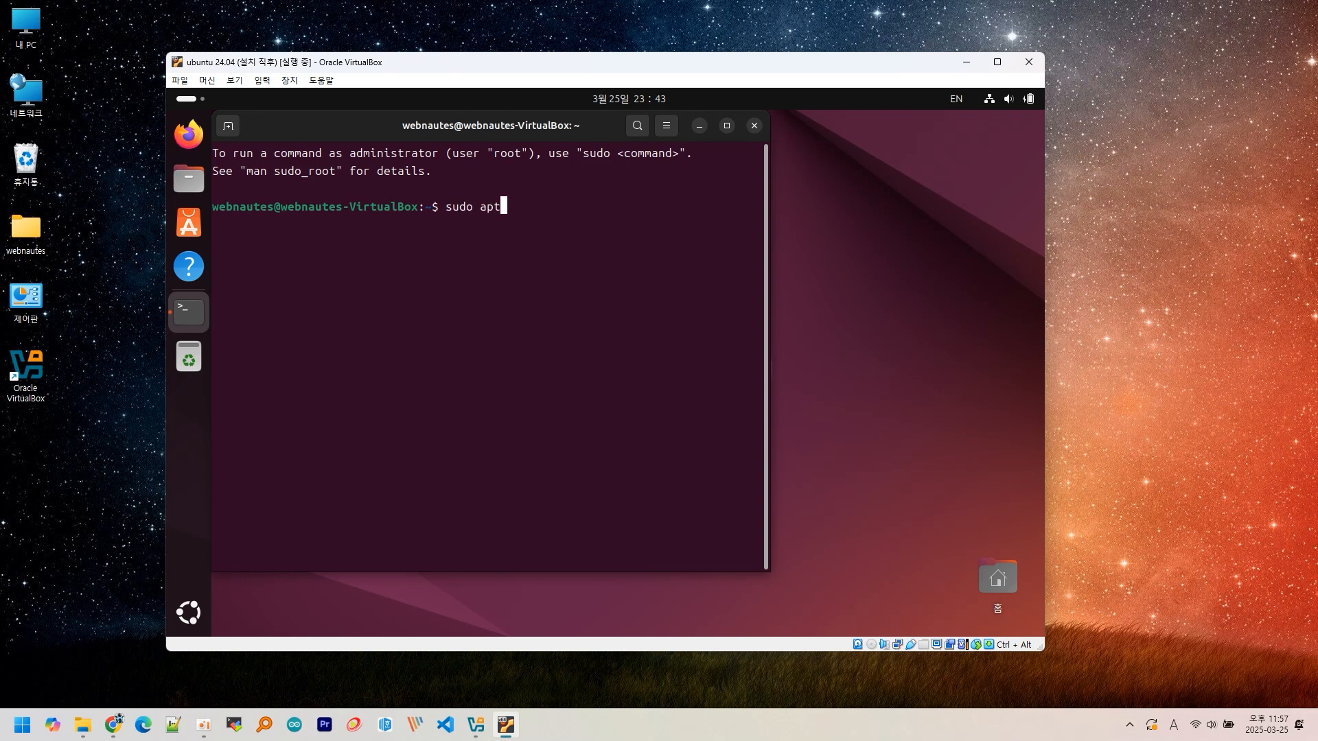
{"action": "type", "text": " update"}
{"action": "key", "text": "Return"}
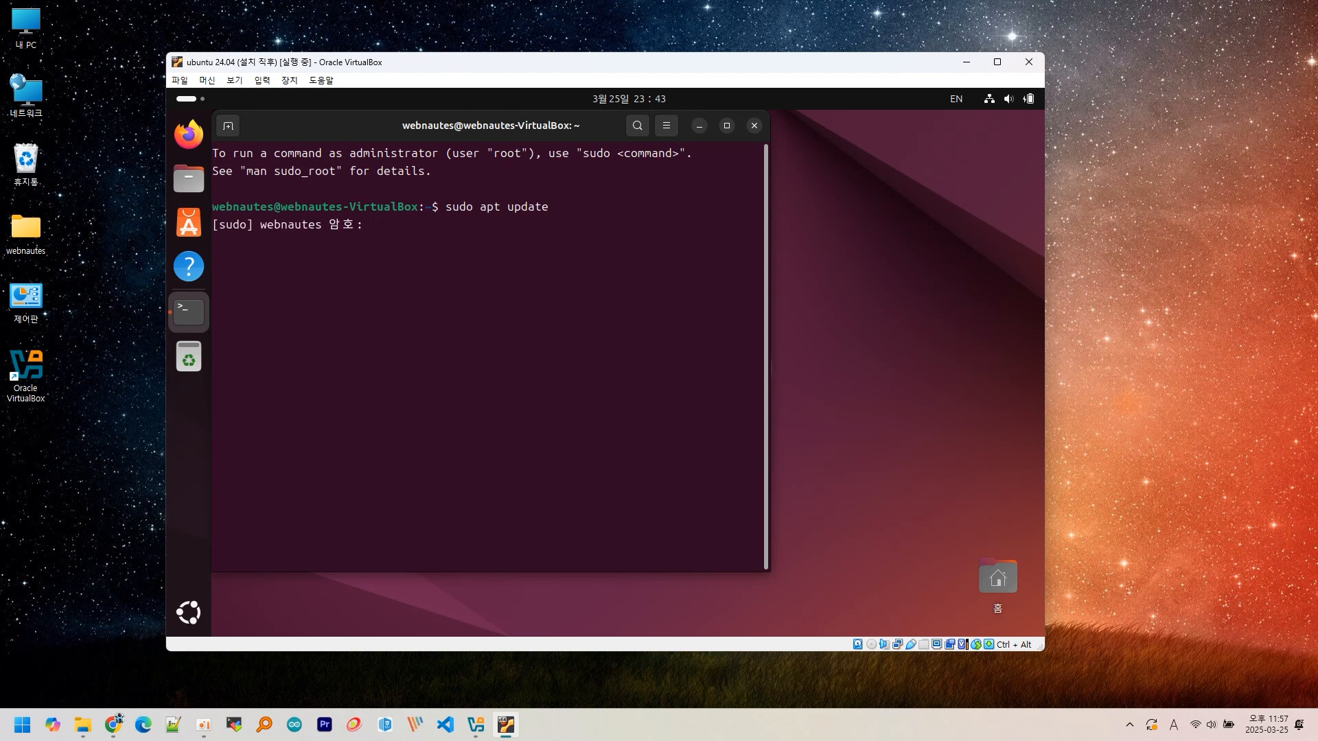
{"action": "key", "text": "Return"}
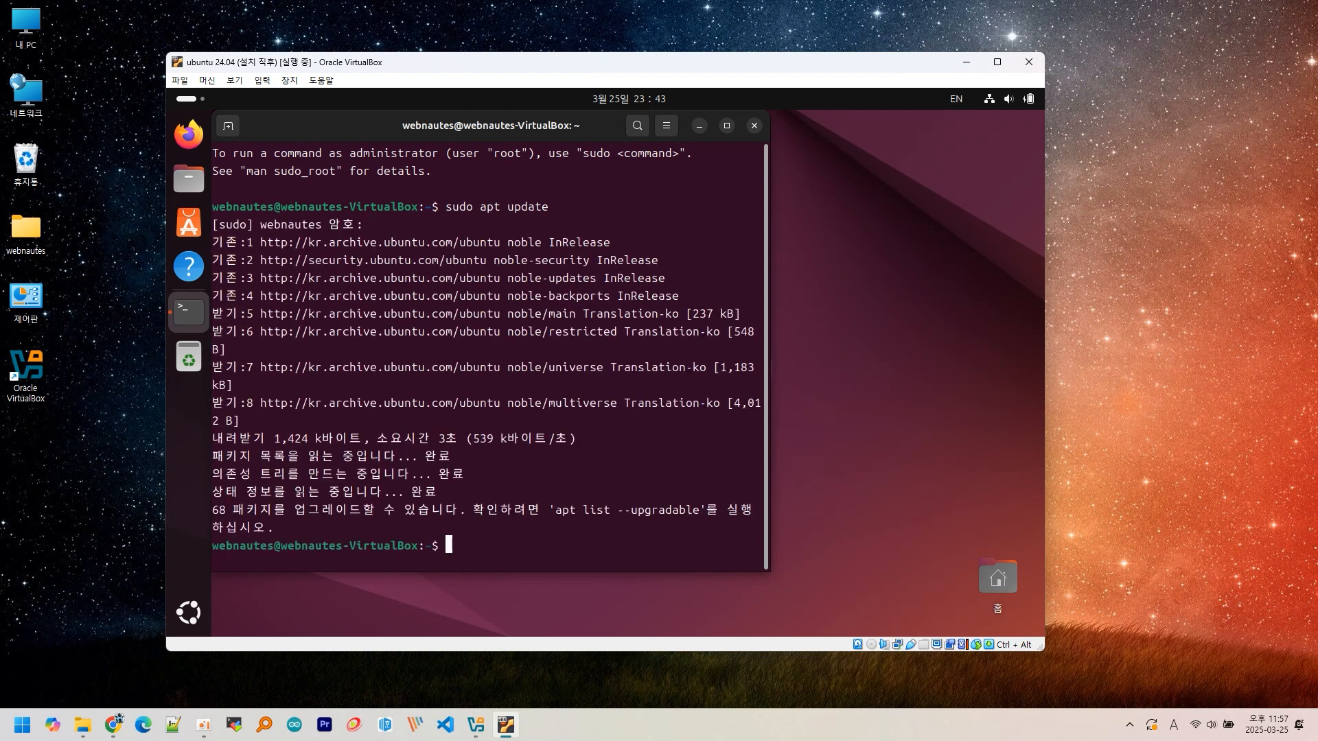
{"action": "type", "text": "sudo apt install bzip2 tar gcc make perl"}
{"action": "key", "text": "Return"}
{"action": "key", "text": "Return"}
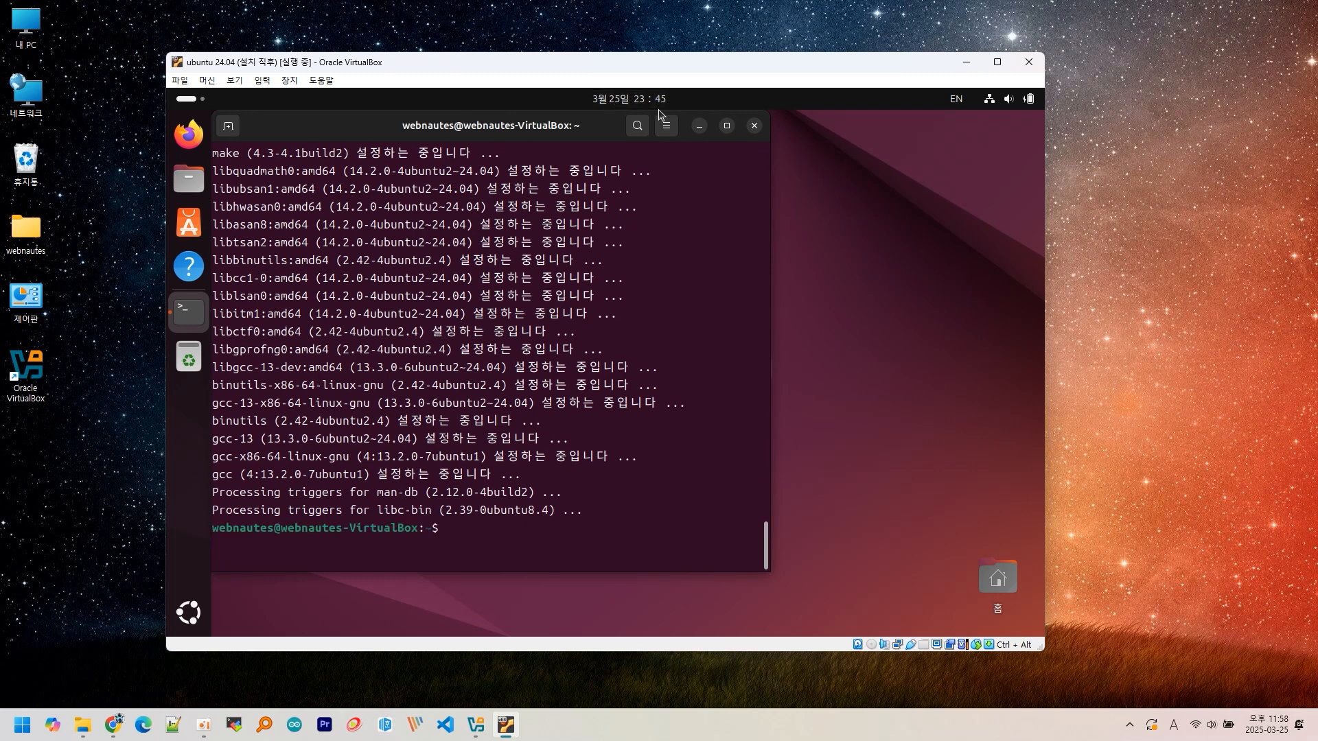
- Close the terminal and choose Devices > Insert Guest Additions CD image
{"action": "left_click", "coordinate": [754, 125]}
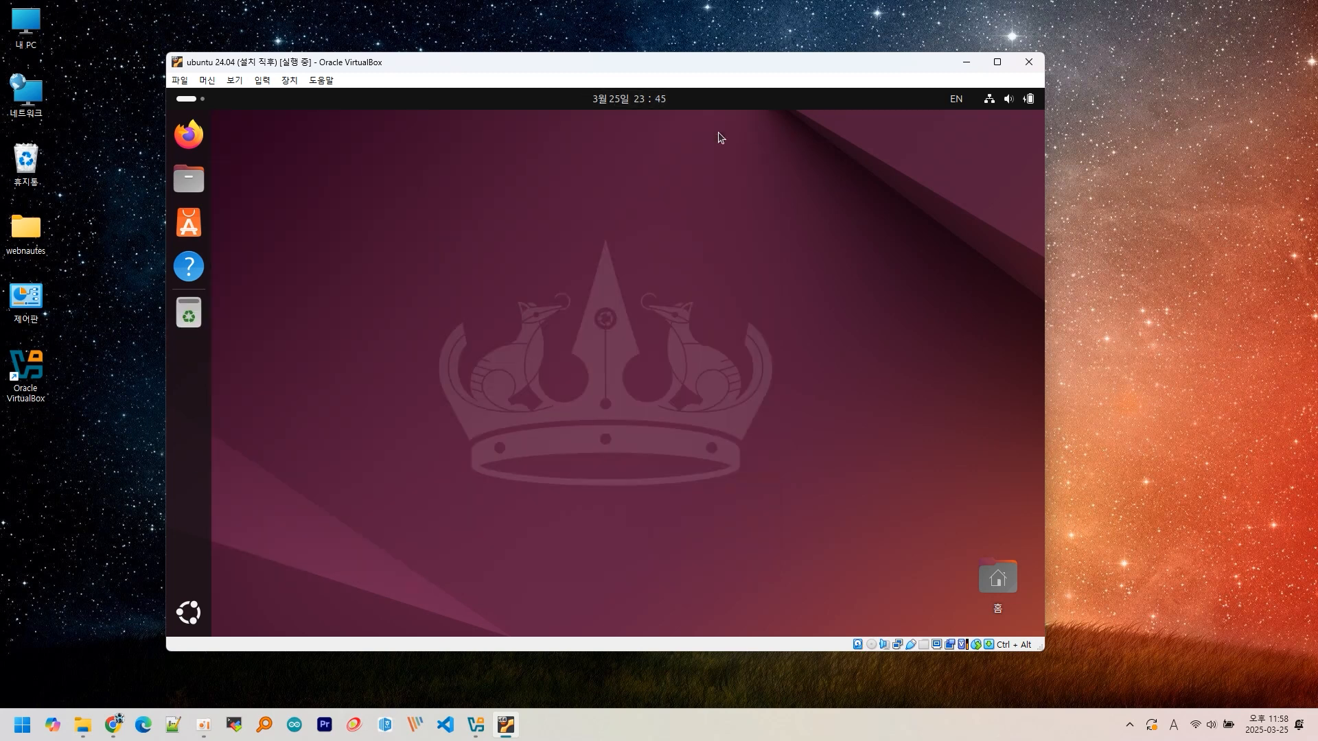
{"action": "left_click", "coordinate": [298, 81]}
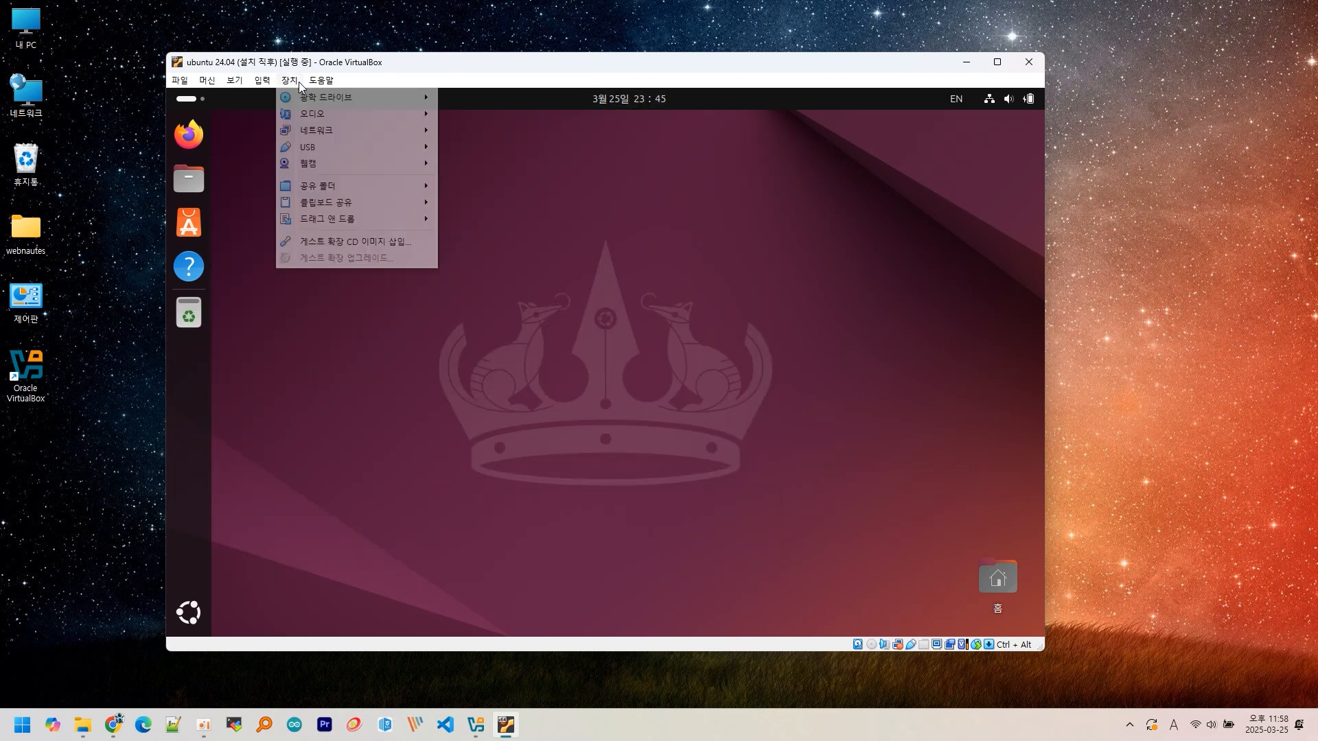
{"action": "left_click", "coordinate": [362, 244]}
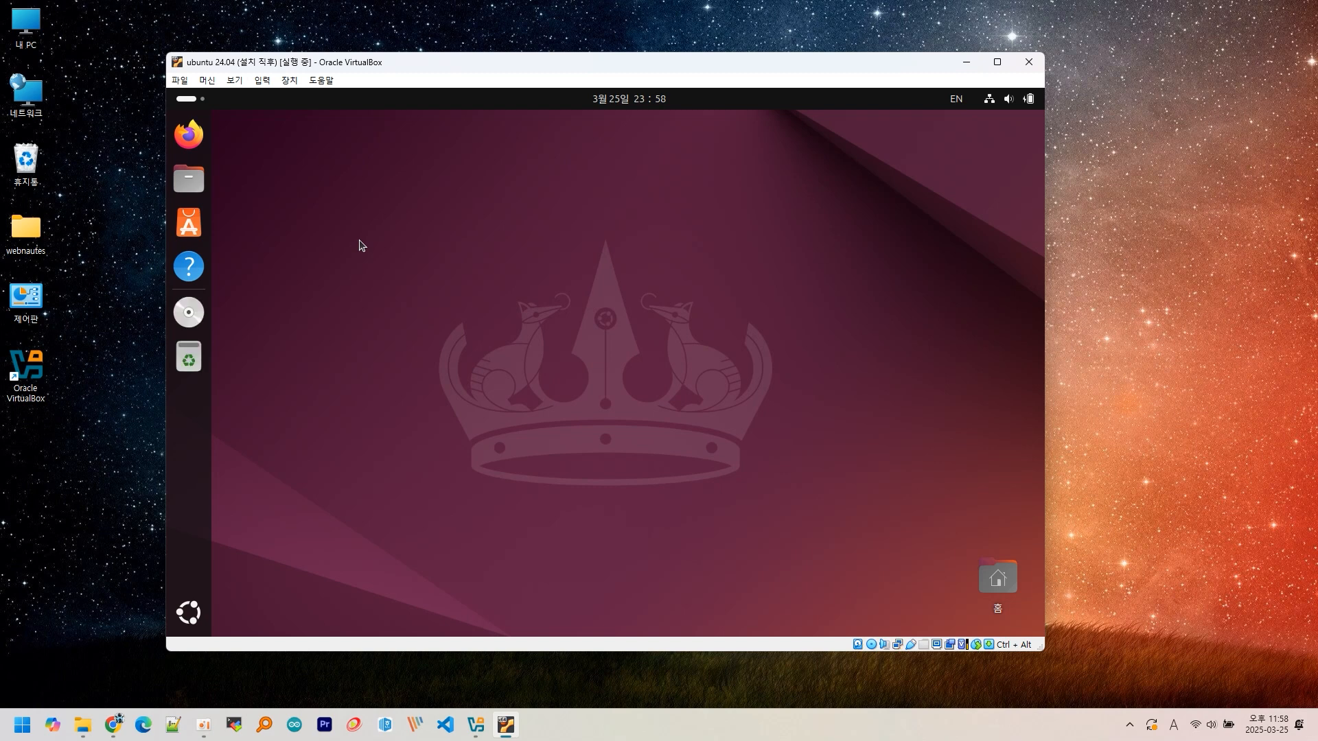
- Run the disc's autorun.sh as a program, authenticate, postpone updates, and close the finished installer
{"action": "left_click", "coordinate": [201, 314]}
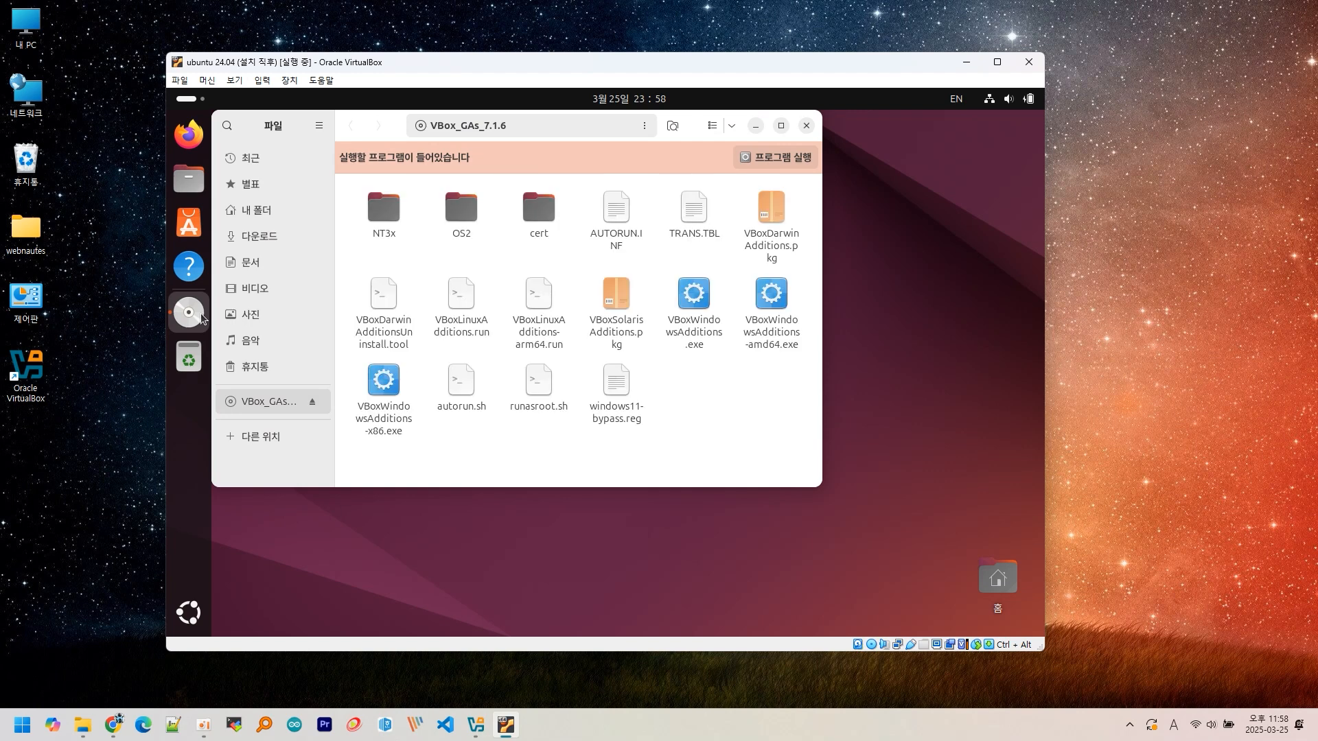
{"action": "right_click", "coordinate": [450, 386]}
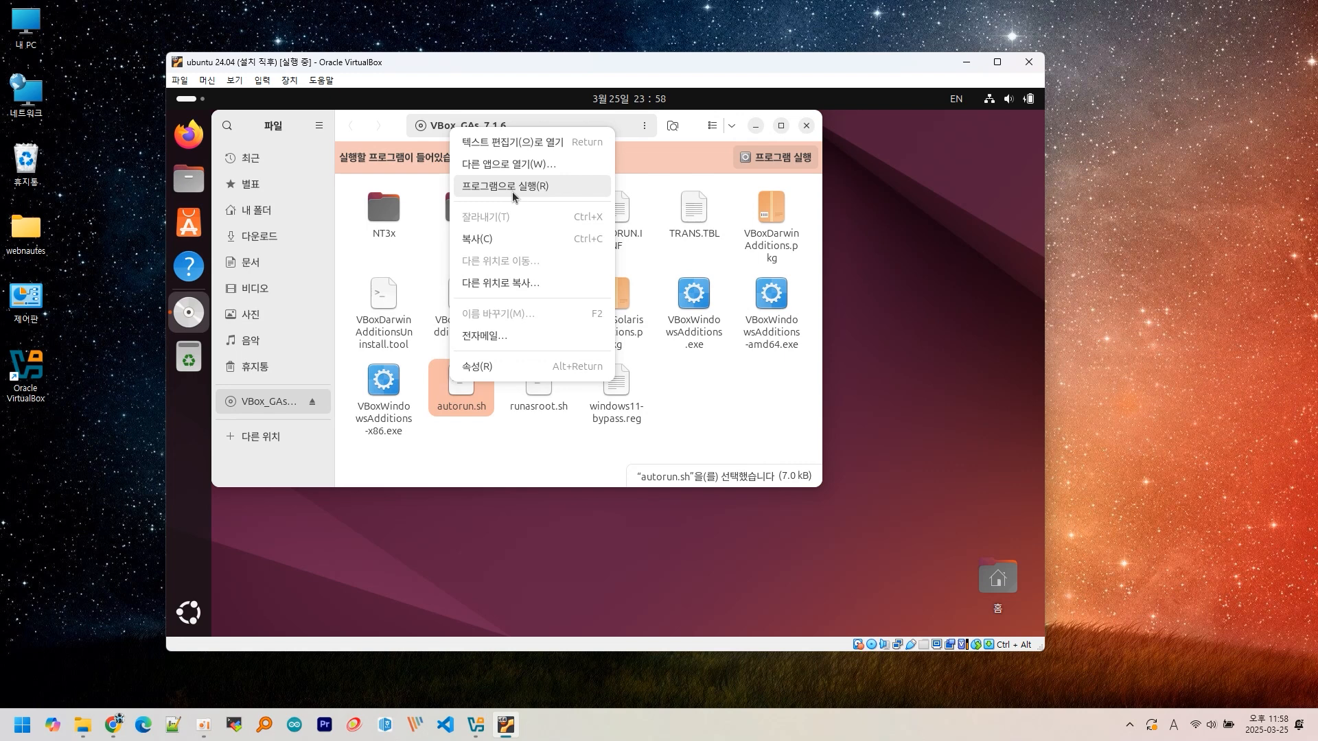
{"action": "left_click", "coordinate": [512, 192]}
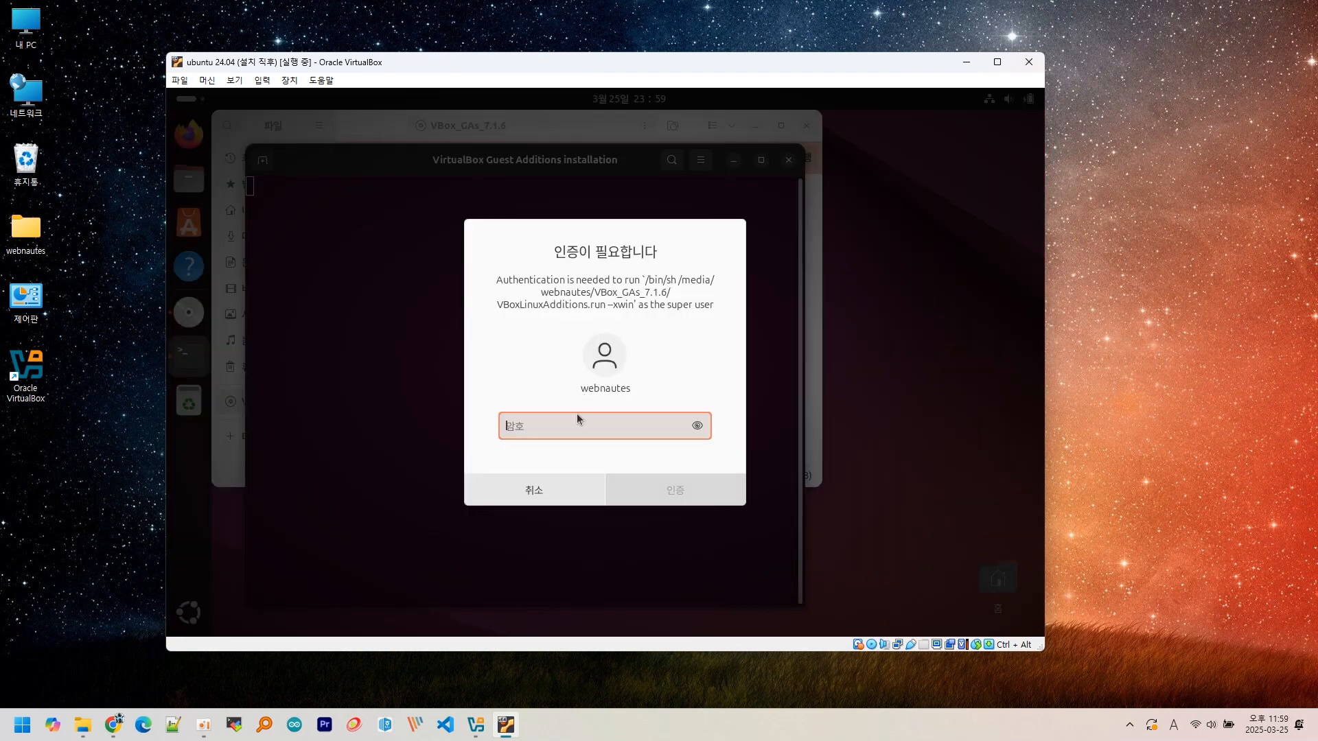
{"action": "type", "text": "**************"}
{"action": "key", "text": "Return"}
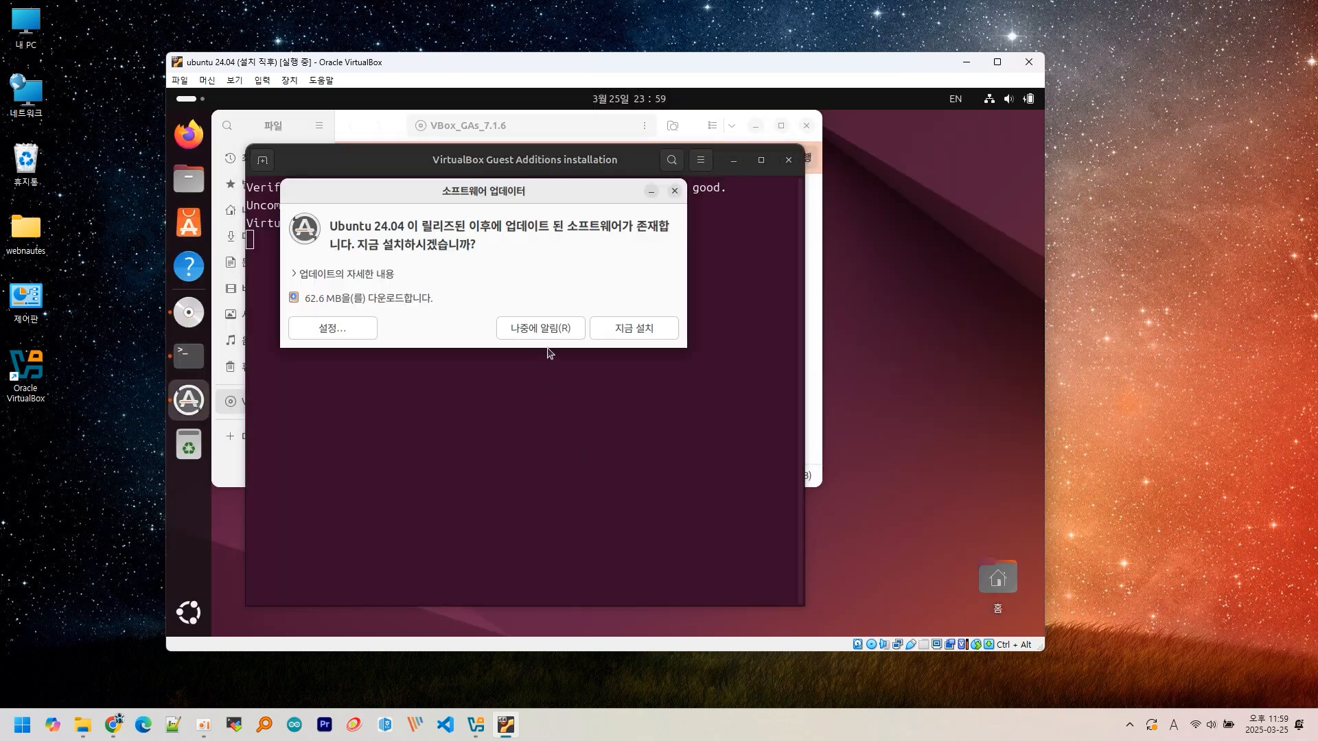
{"action": "left_click", "coordinate": [555, 328]}
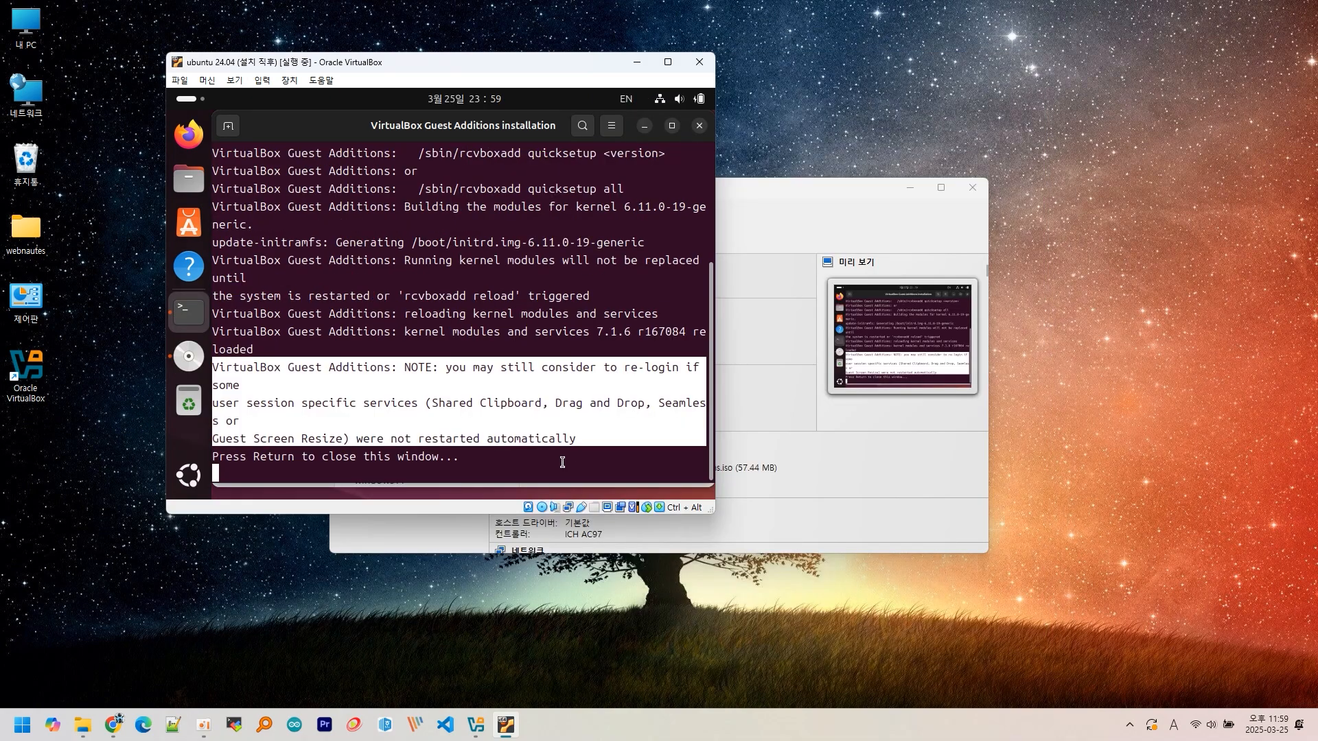
{"action": "left_click", "coordinate": [562, 462]}
{"action": "key", "text": "Return"}
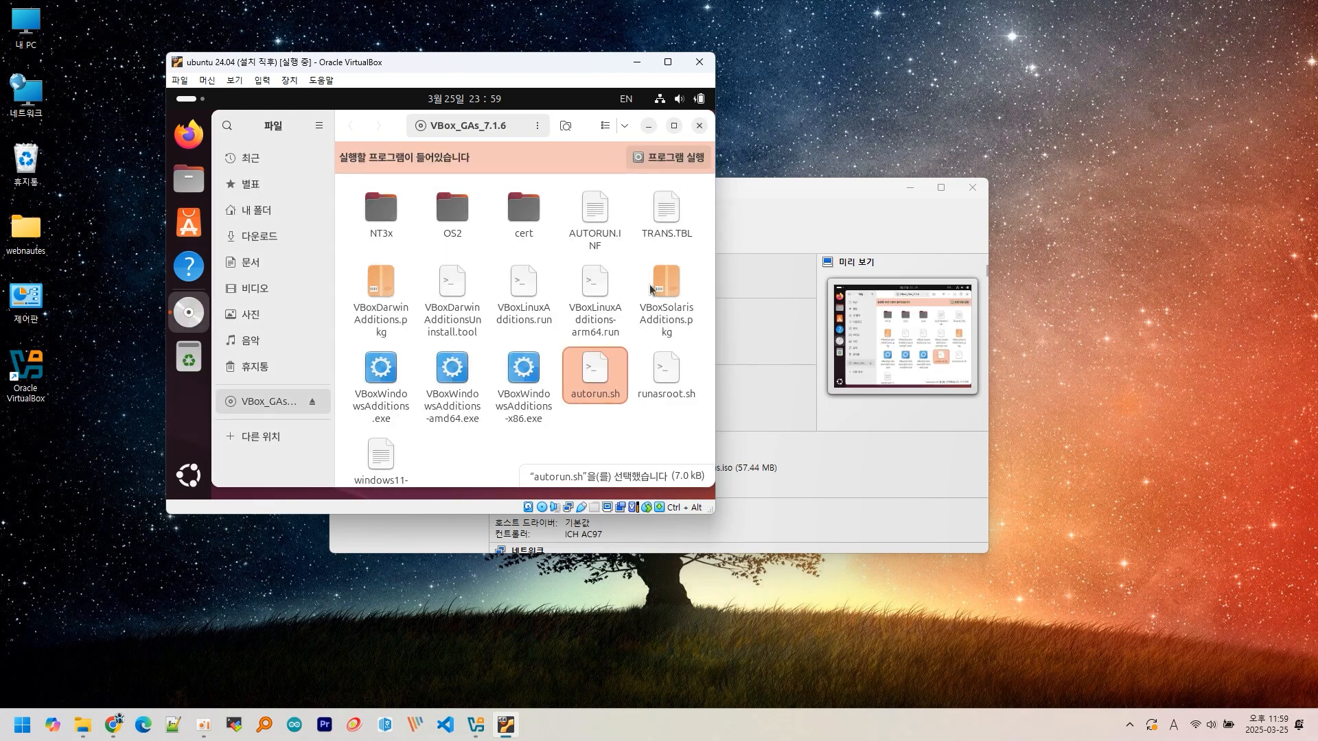
- Close the Files window and log out of Ubuntu
{"action": "left_click", "coordinate": [700, 125]}
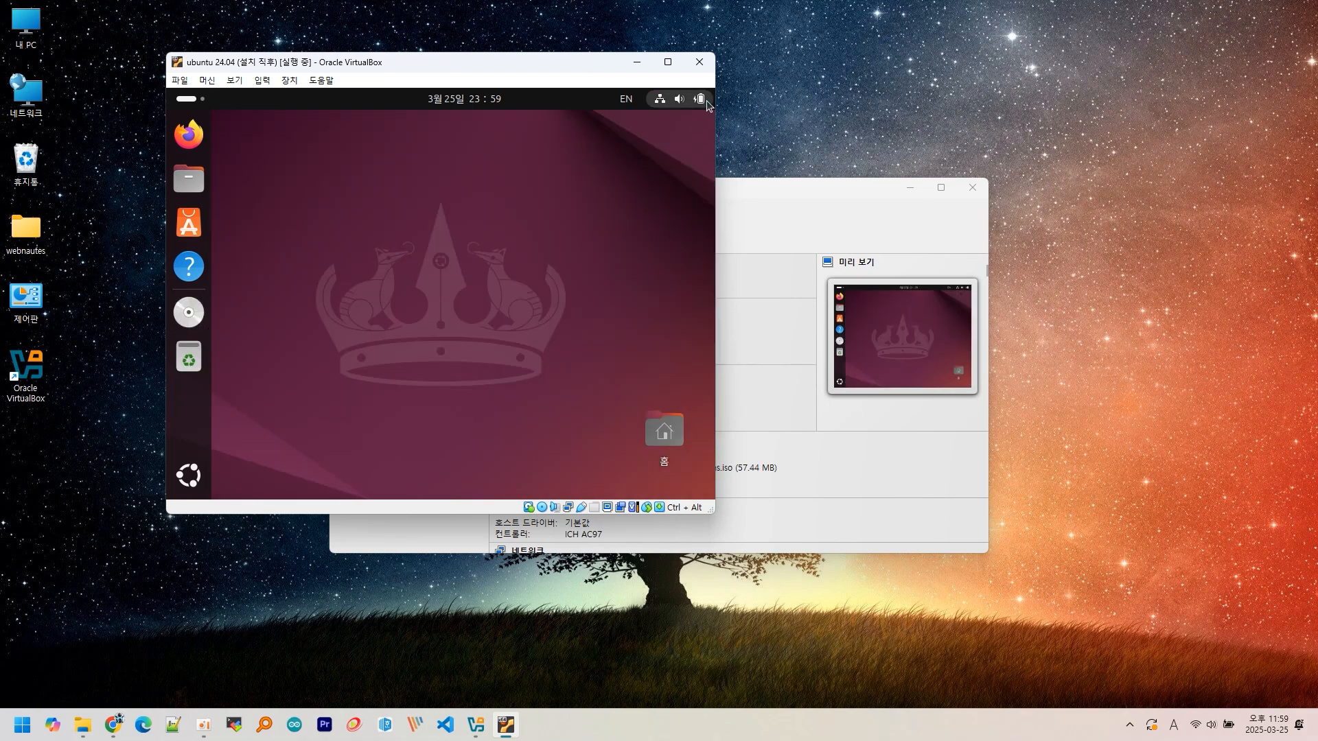
{"action": "left_click", "coordinate": [699, 99]}
{"action": "left_click", "coordinate": [685, 140]}
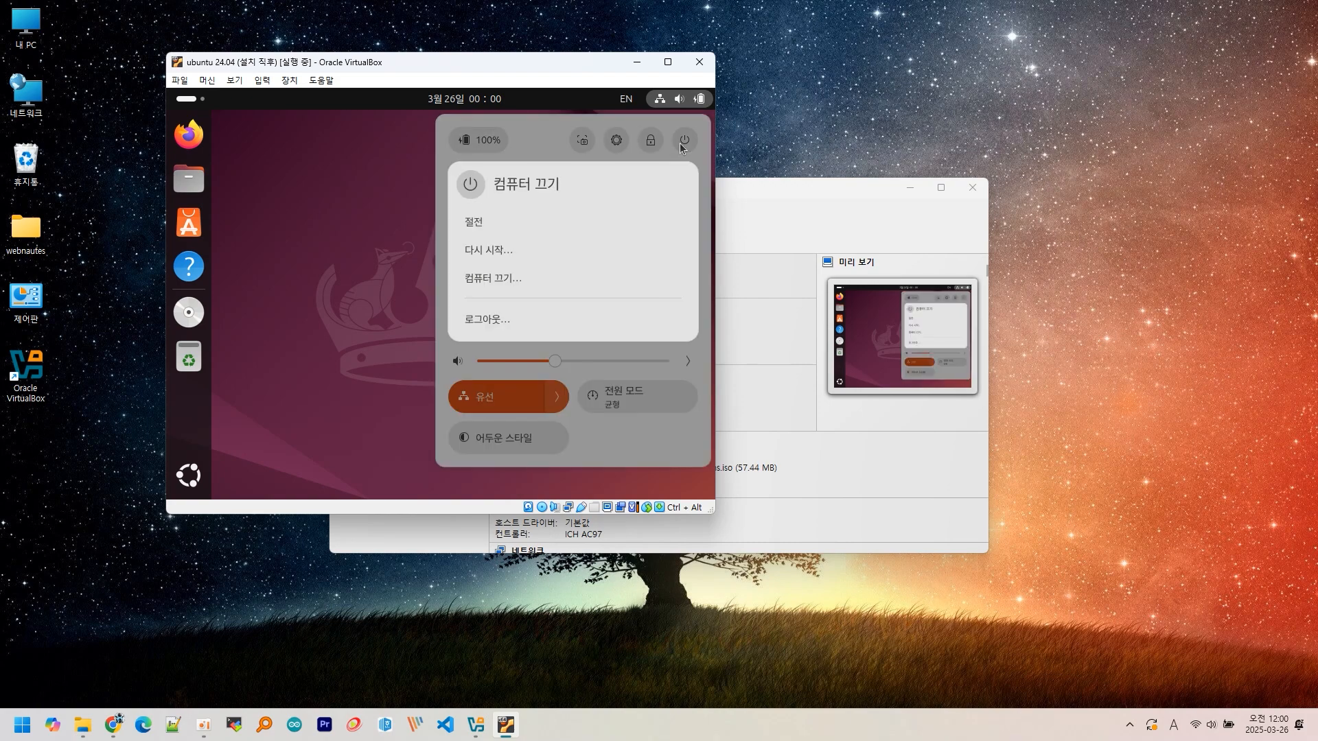
{"action": "left_click", "coordinate": [539, 315]}
{"action": "left_click", "coordinate": [535, 333]}
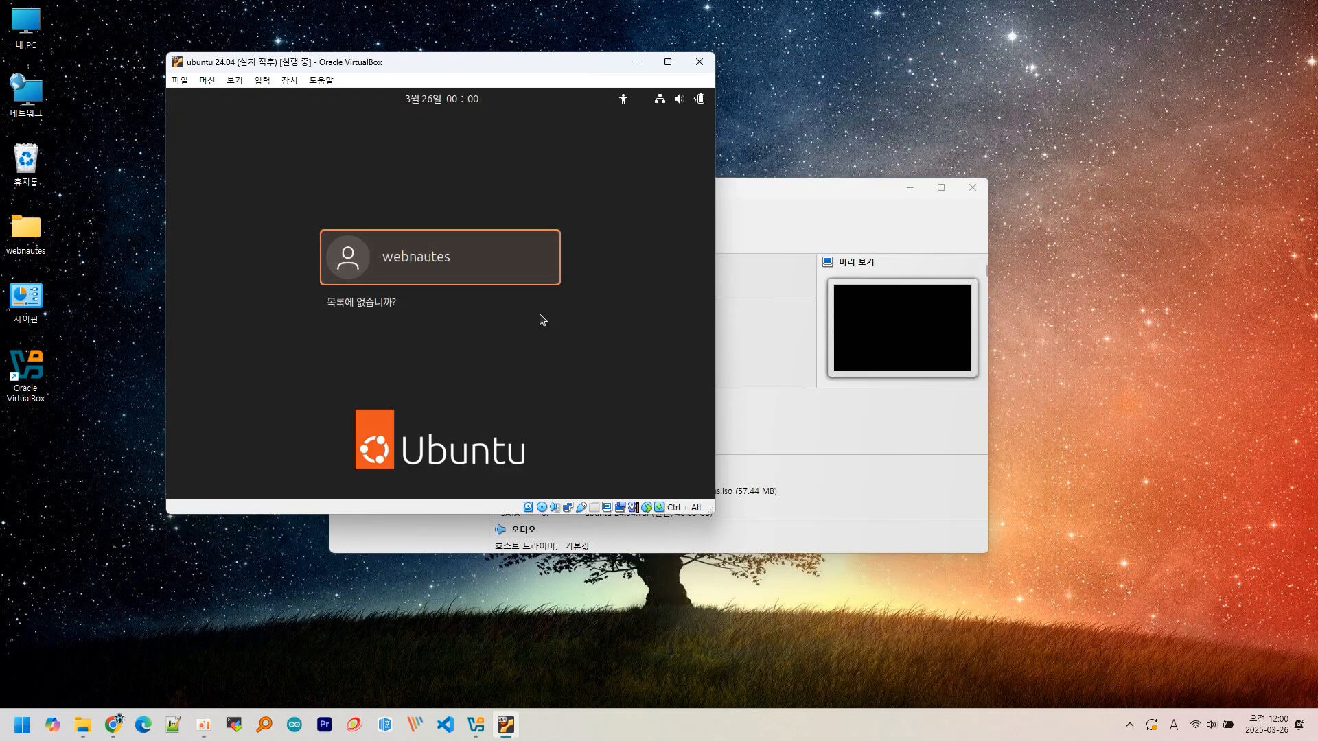
- Sign back in with the user's password and enlarge the VM window
{"action": "left_click", "coordinate": [448, 250]}
{"action": "type", "text": "●●●●●●●●●●●●●●"}
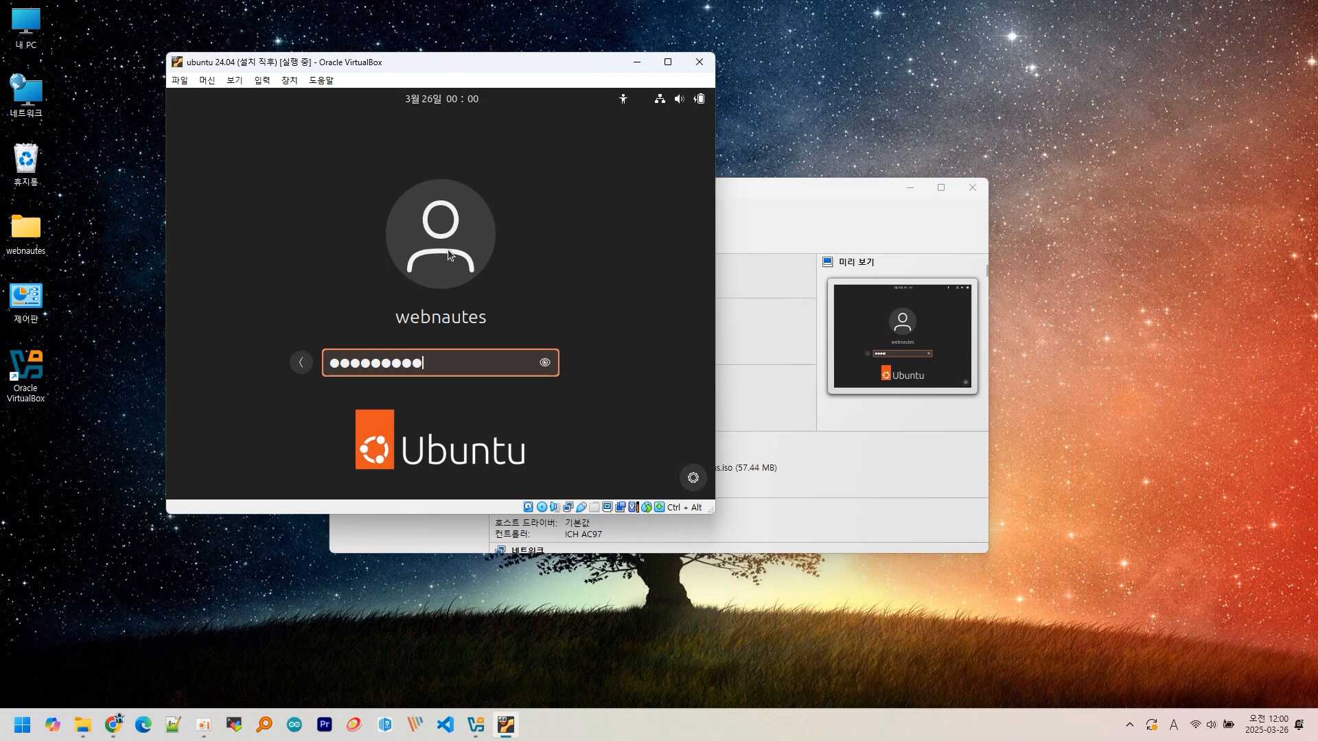
{"action": "key", "text": "Return"}
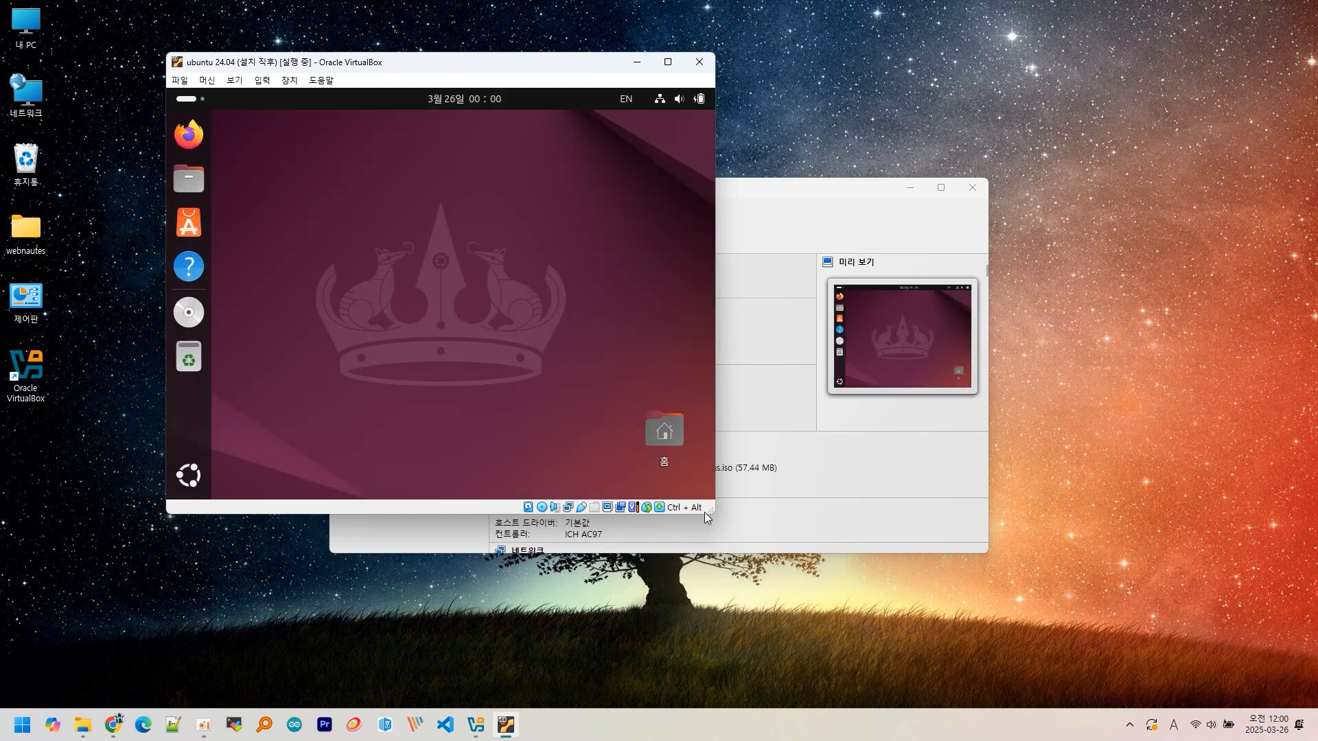
{"action": "left_click_drag", "start_coordinate": [714, 512], "coordinate": [1143, 637]}
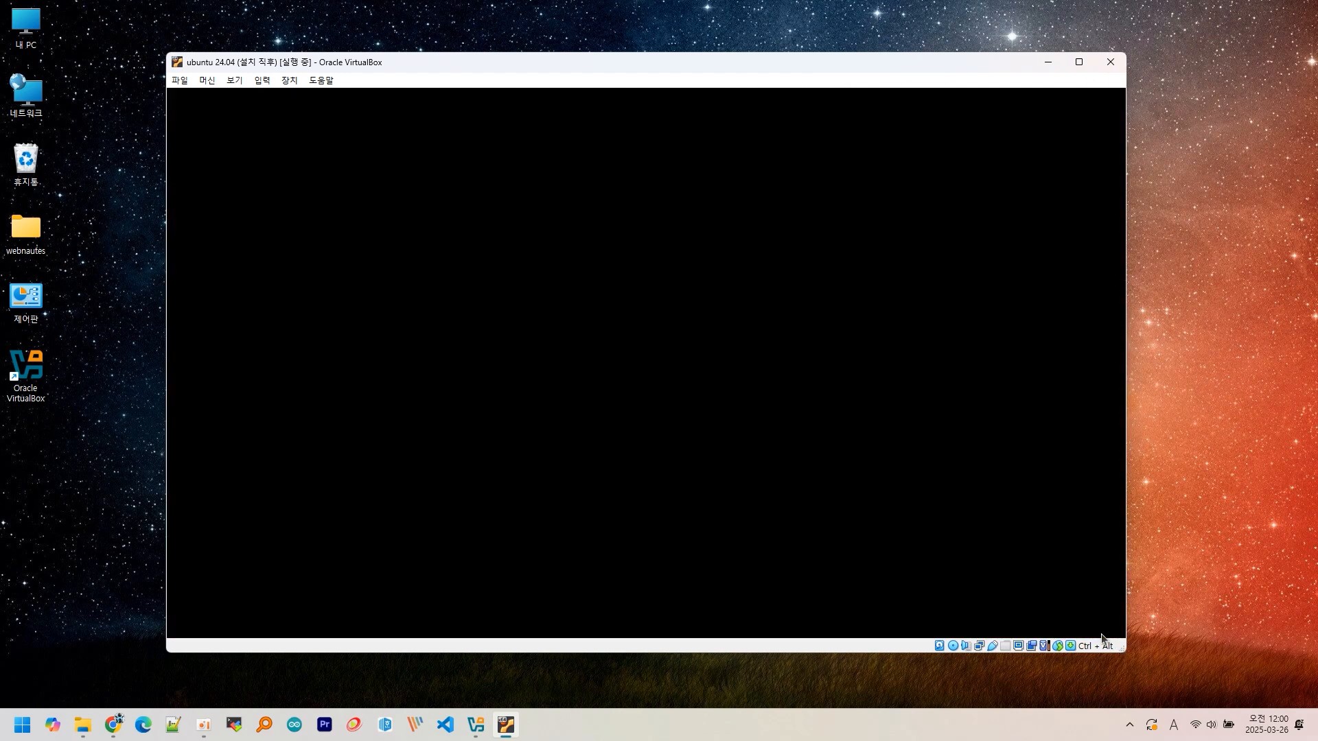
- Set Shared Clipboard to Bidirectional and select test text 1234 in host Notepad++
{"action": "left_click", "coordinate": [283, 81]}
{"action": "mouse_move", "coordinate": [369, 205]}
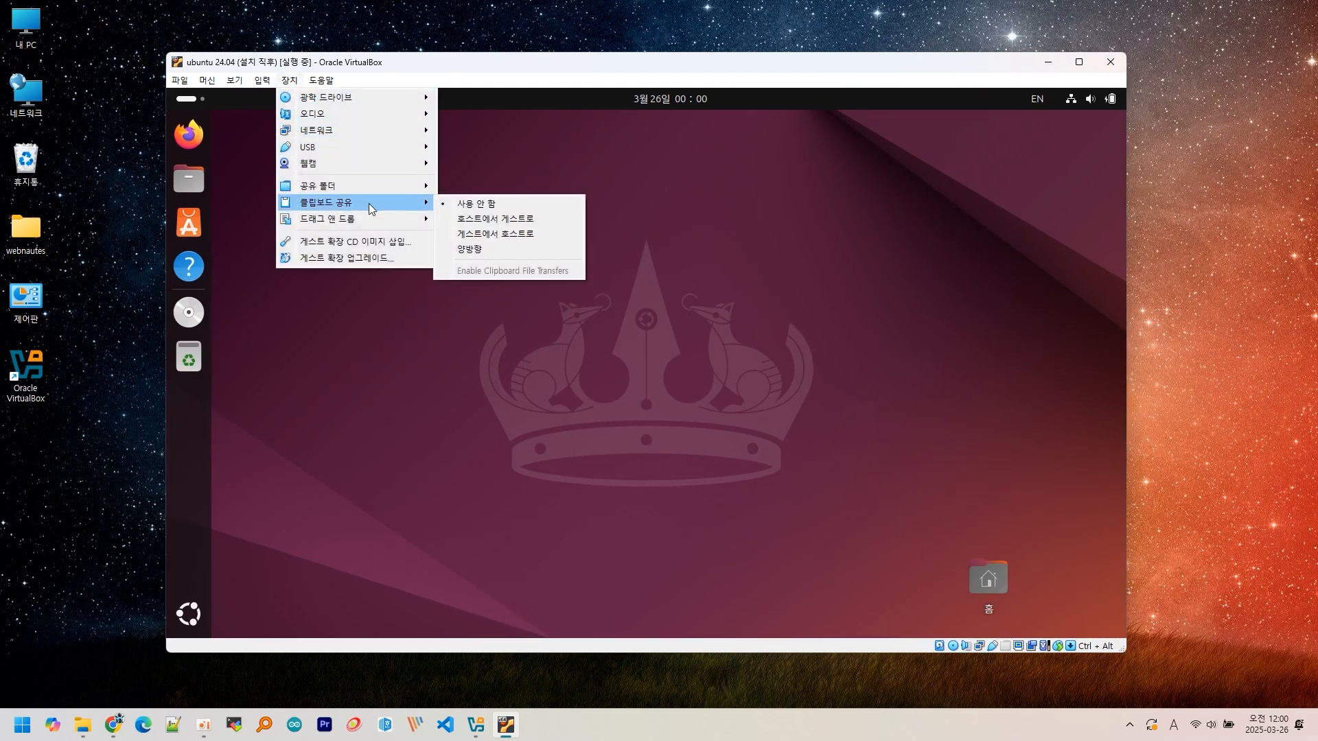
{"action": "left_click", "coordinate": [469, 249]}
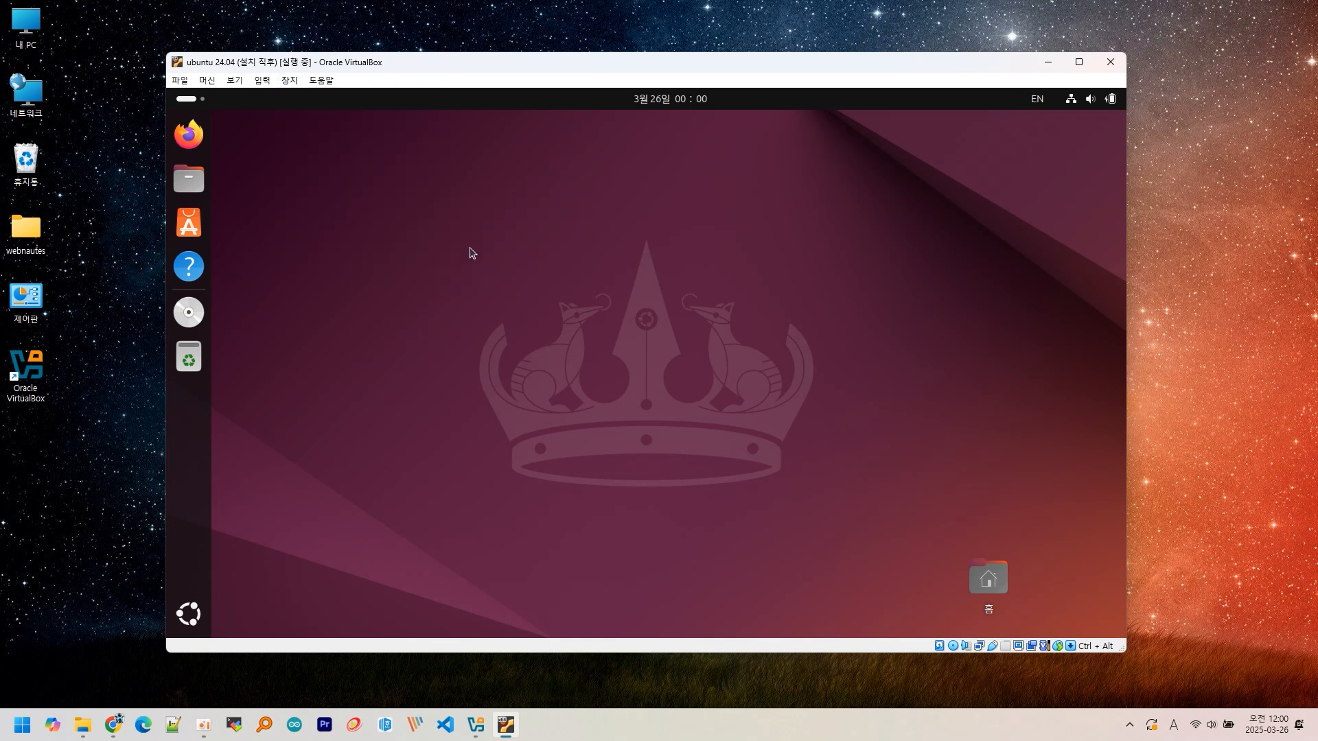
{"action": "type", "text": "1234"}
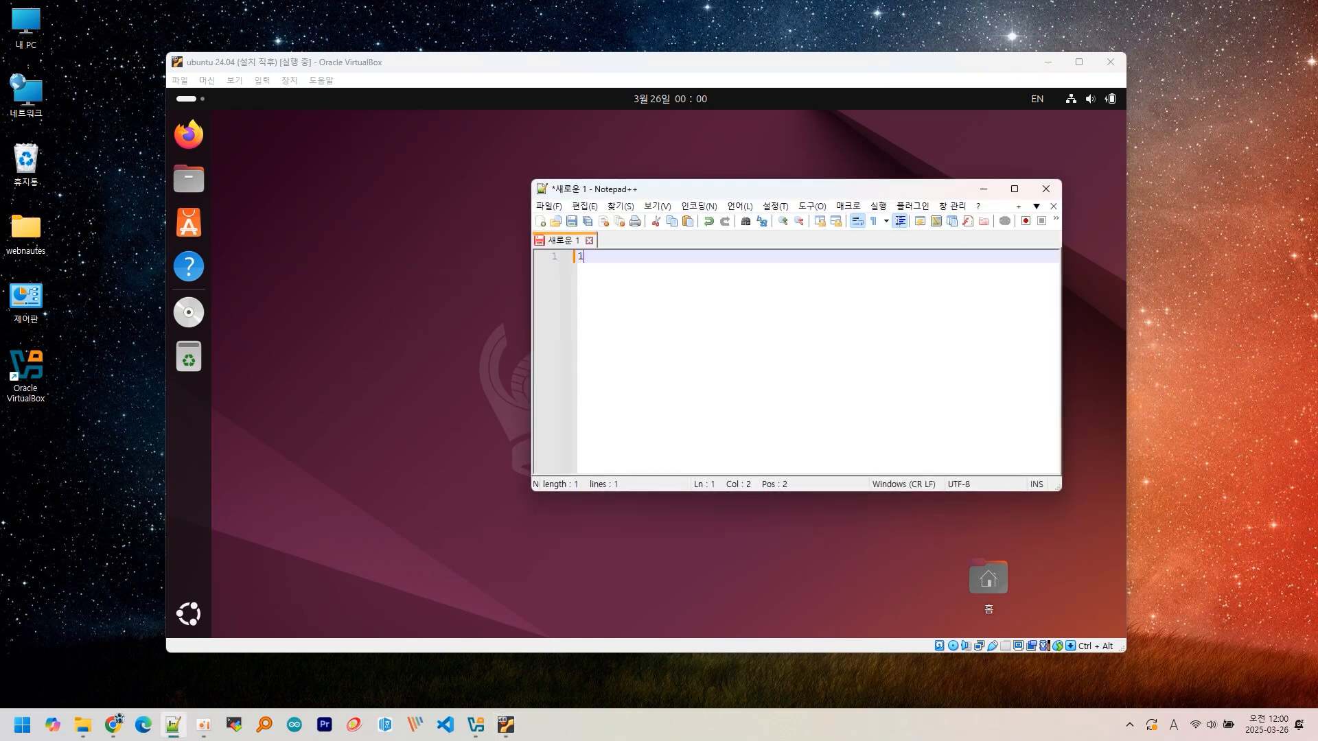
{"action": "left_click_drag", "start_coordinate": [638, 254], "coordinate": [557, 255]}
{"action": "left_click", "coordinate": [394, 280]}
{"action": "left_click", "coordinate": [188, 608]}
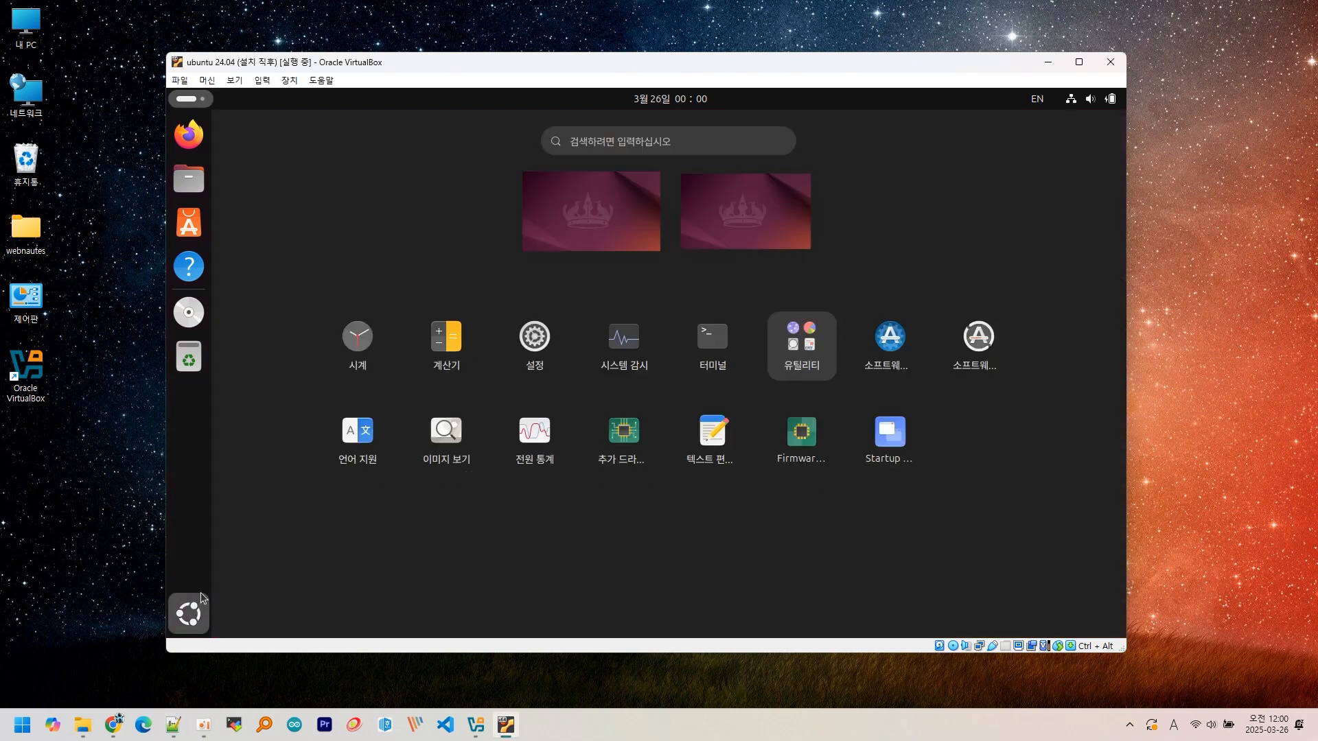
{"action": "left_click", "coordinate": [713, 433]}
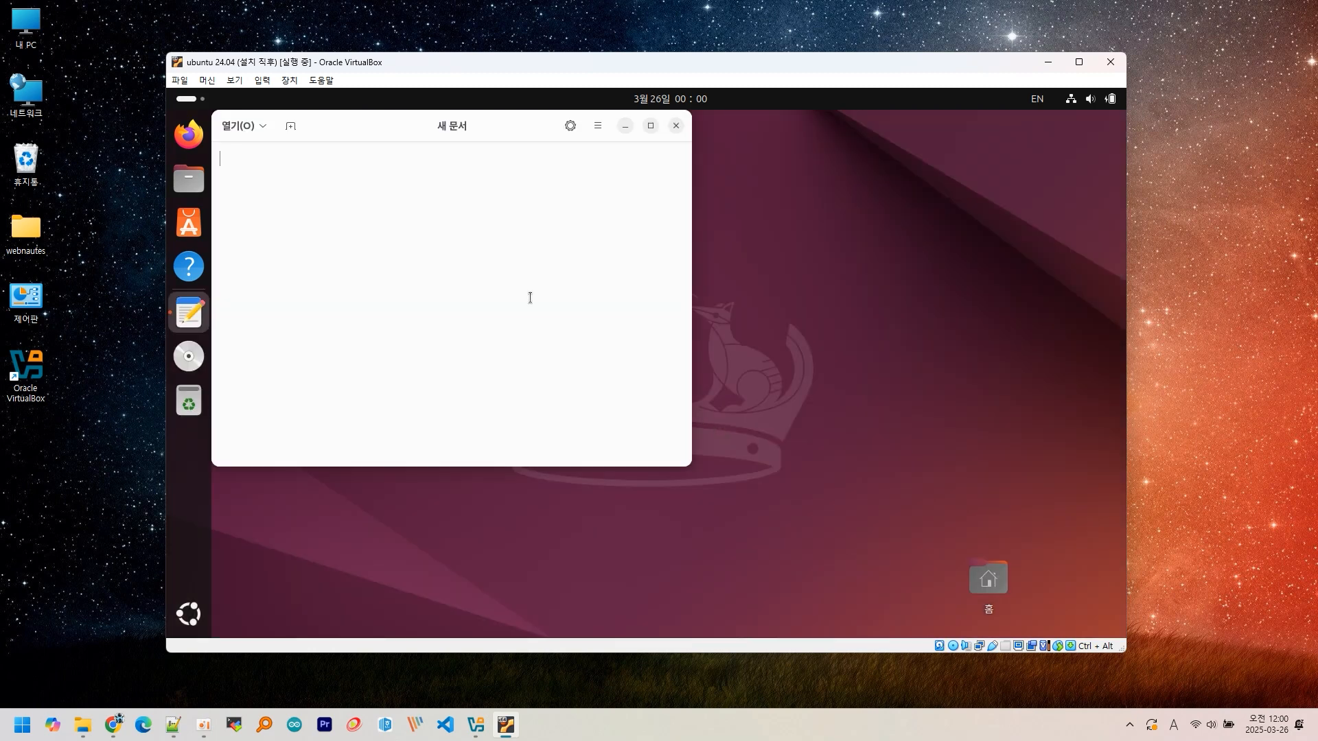
{"action": "type", "text": "12345"}
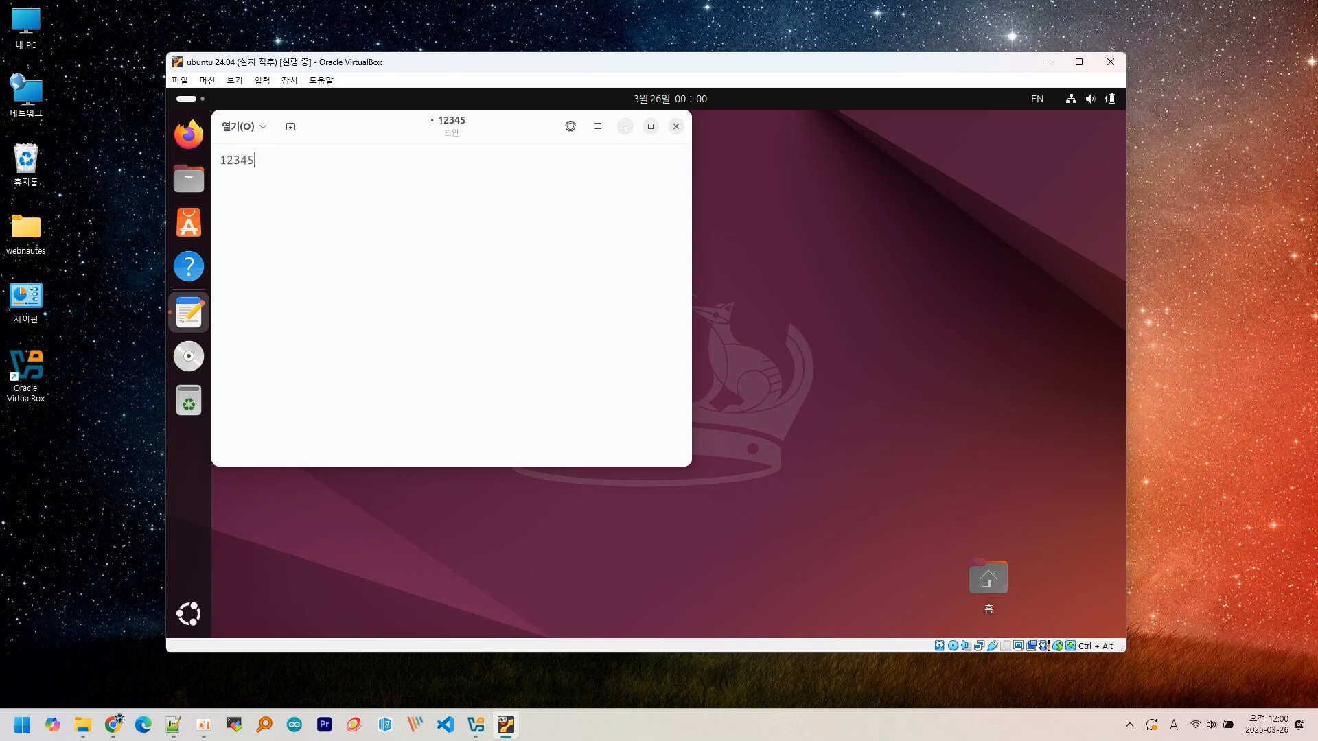
{"action": "type", "text": "67890"}
{"action": "left_click_drag", "start_coordinate": [382, 162], "coordinate": [193, 162]}
{"action": "key", "text": "ctrl+c"}
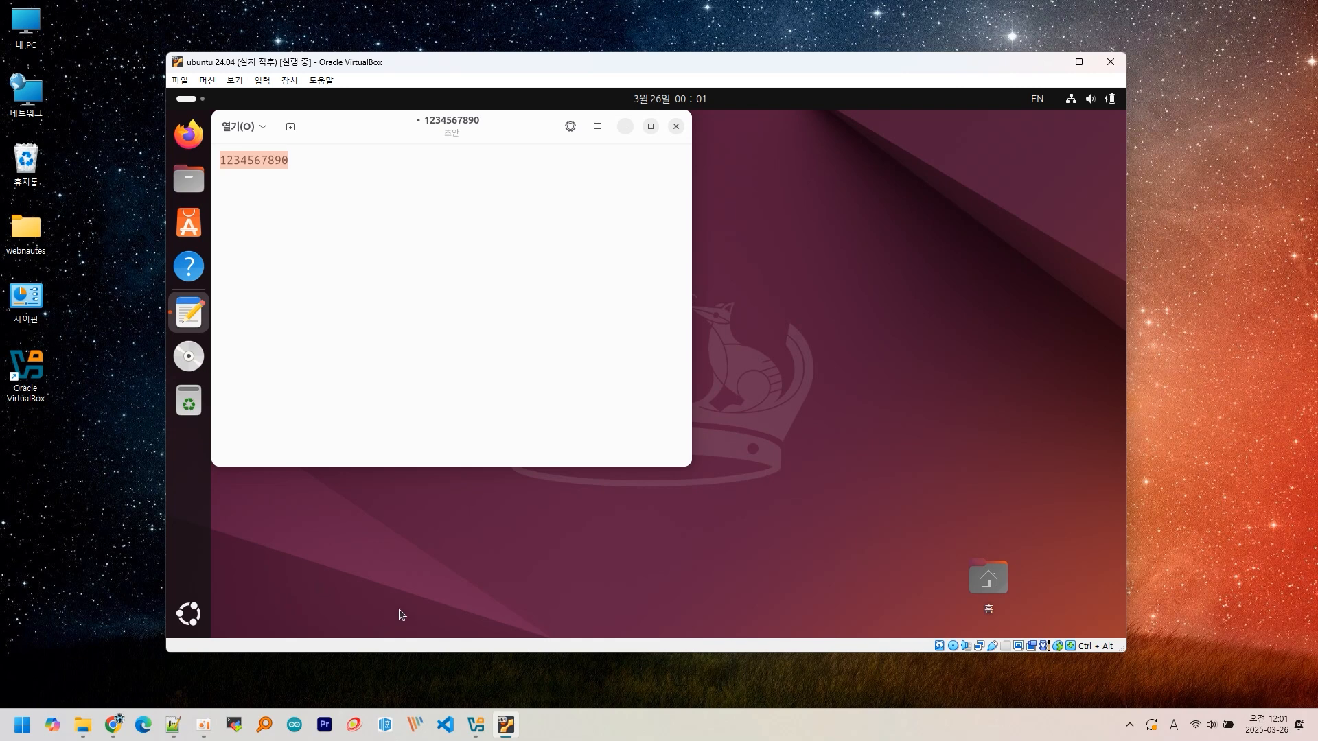
- Paste the guest text below 1234 in Notepad++, then close both editors, discarding changes
{"action": "left_click", "coordinate": [173, 725]}
{"action": "left_click", "coordinate": [686, 268]}
{"action": "key", "text": "Return"}
{"action": "key", "text": "ctrl+v"}
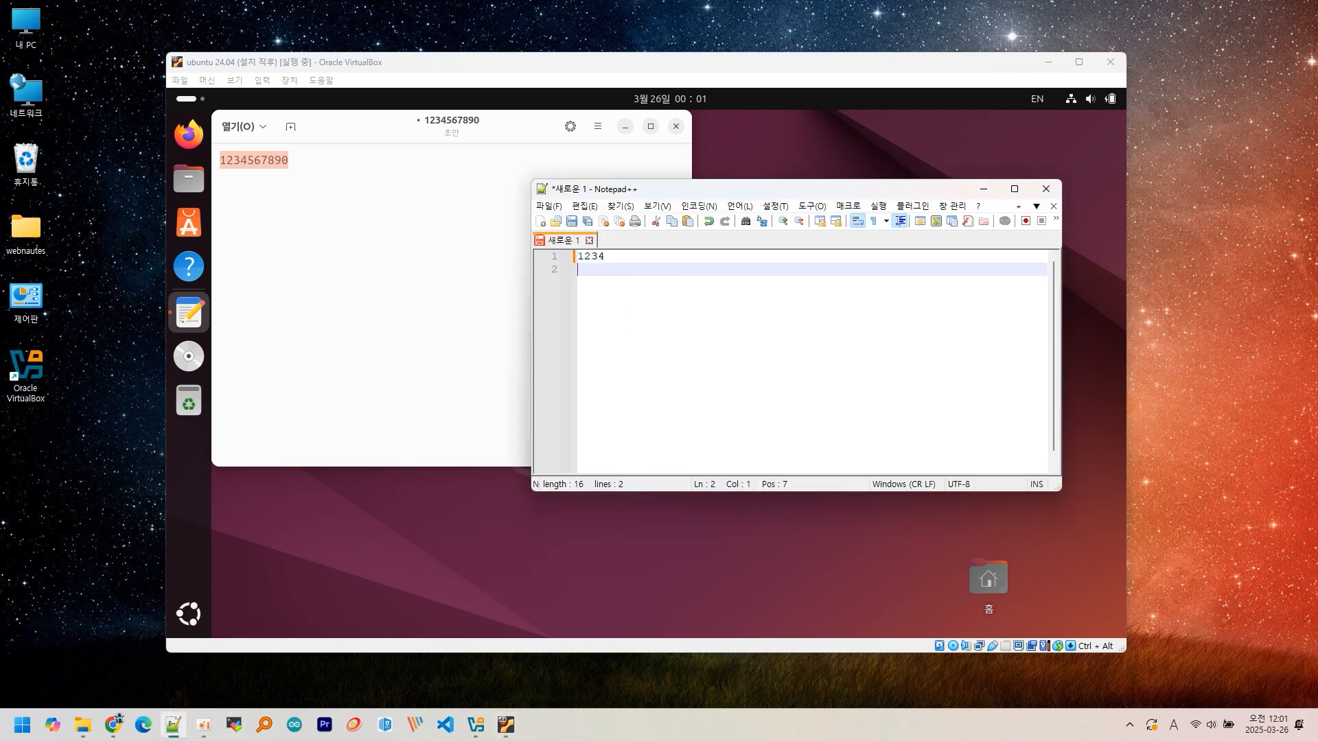
{"action": "left_click", "coordinate": [1045, 189]}
{"action": "left_click", "coordinate": [676, 126]}
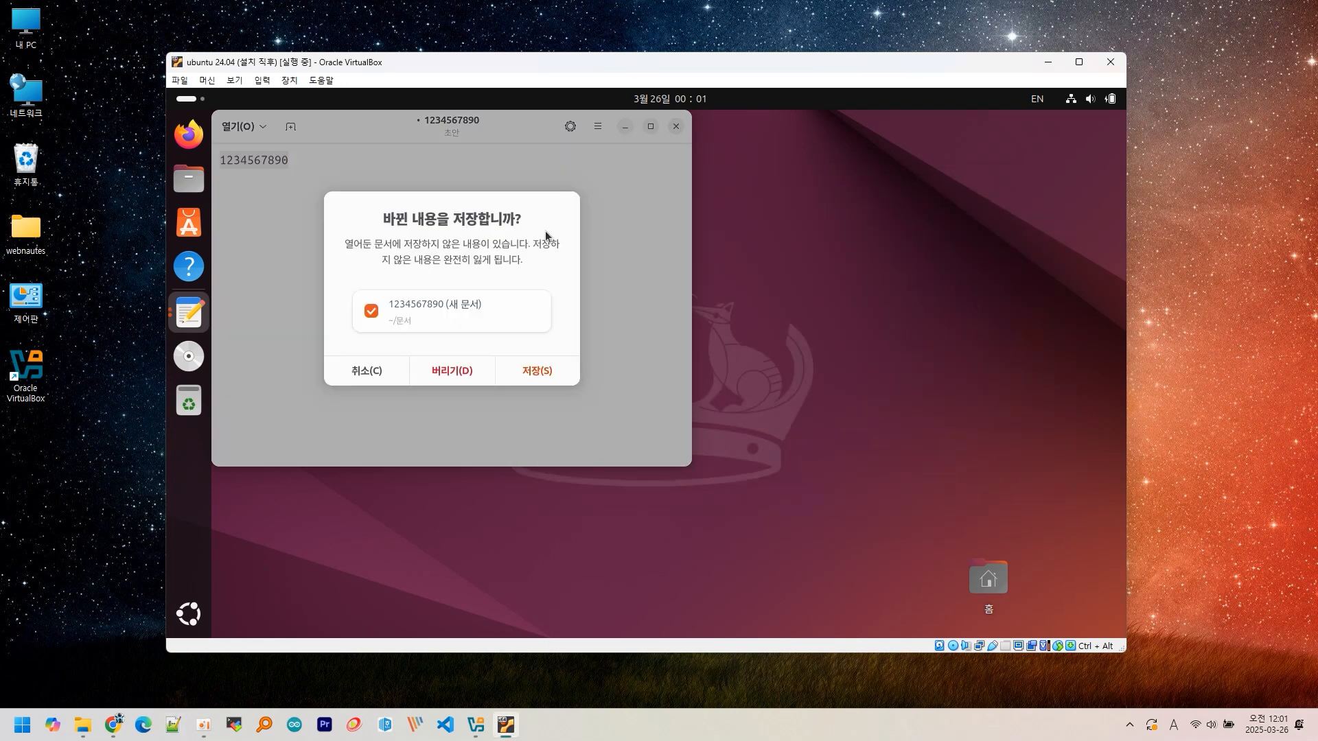
{"action": "left_click", "coordinate": [434, 372]}
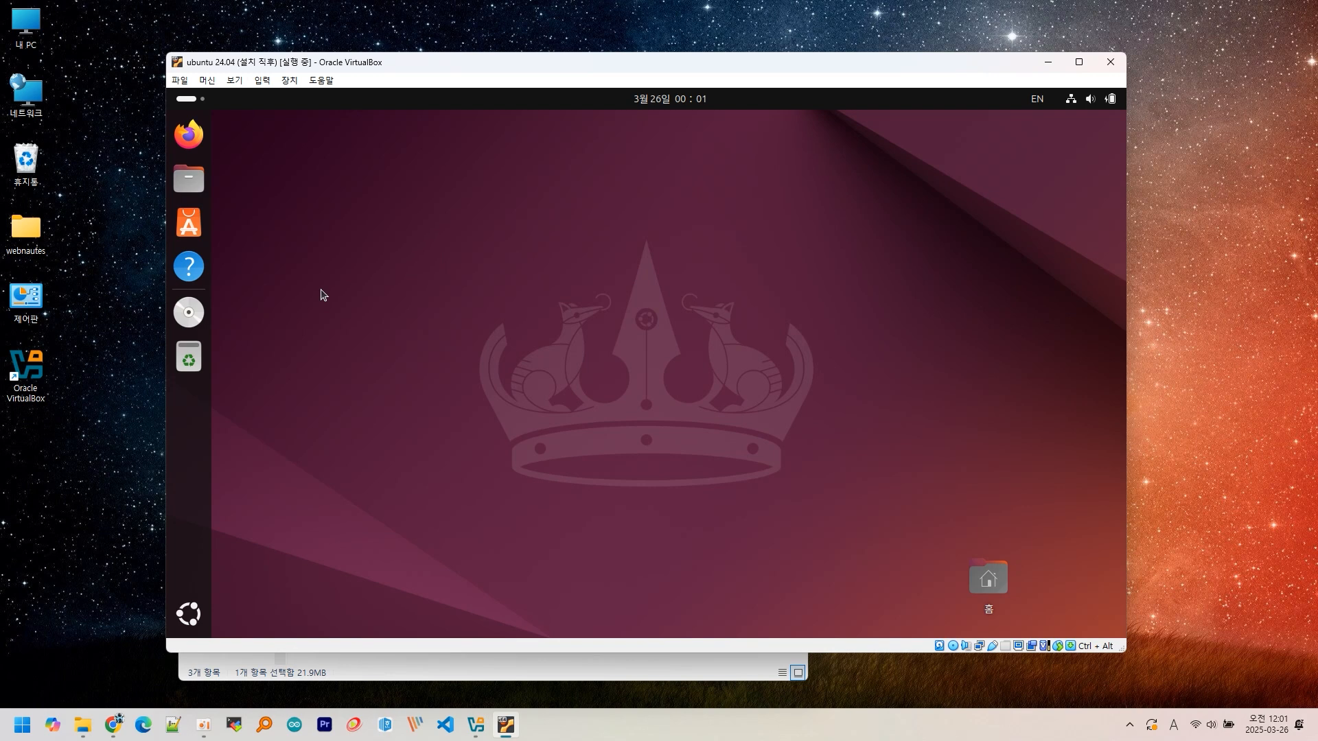
- Launch Text Editor from the app launcher and enter 1234 in a new document
{"action": "left_click", "coordinate": [191, 617]}
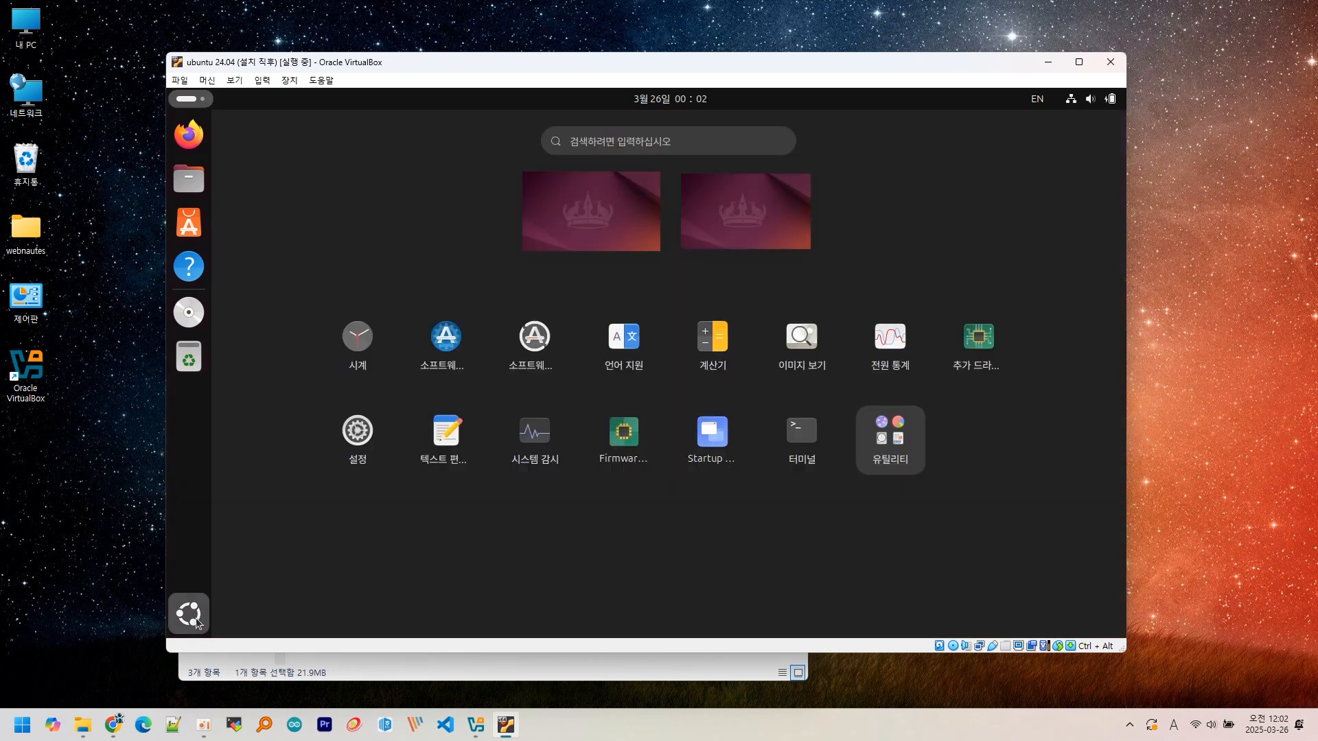
{"action": "left_click", "coordinate": [440, 432]}
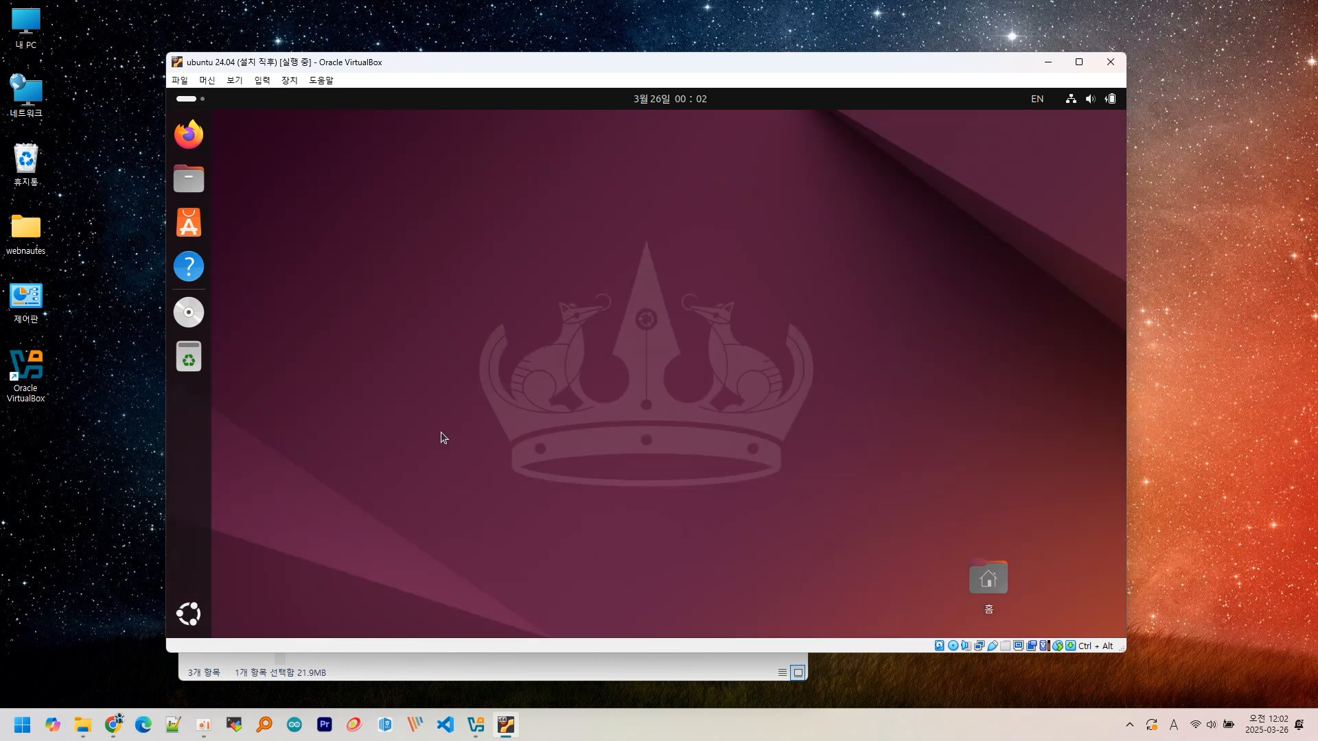
{"action": "type", "text": "1234"}
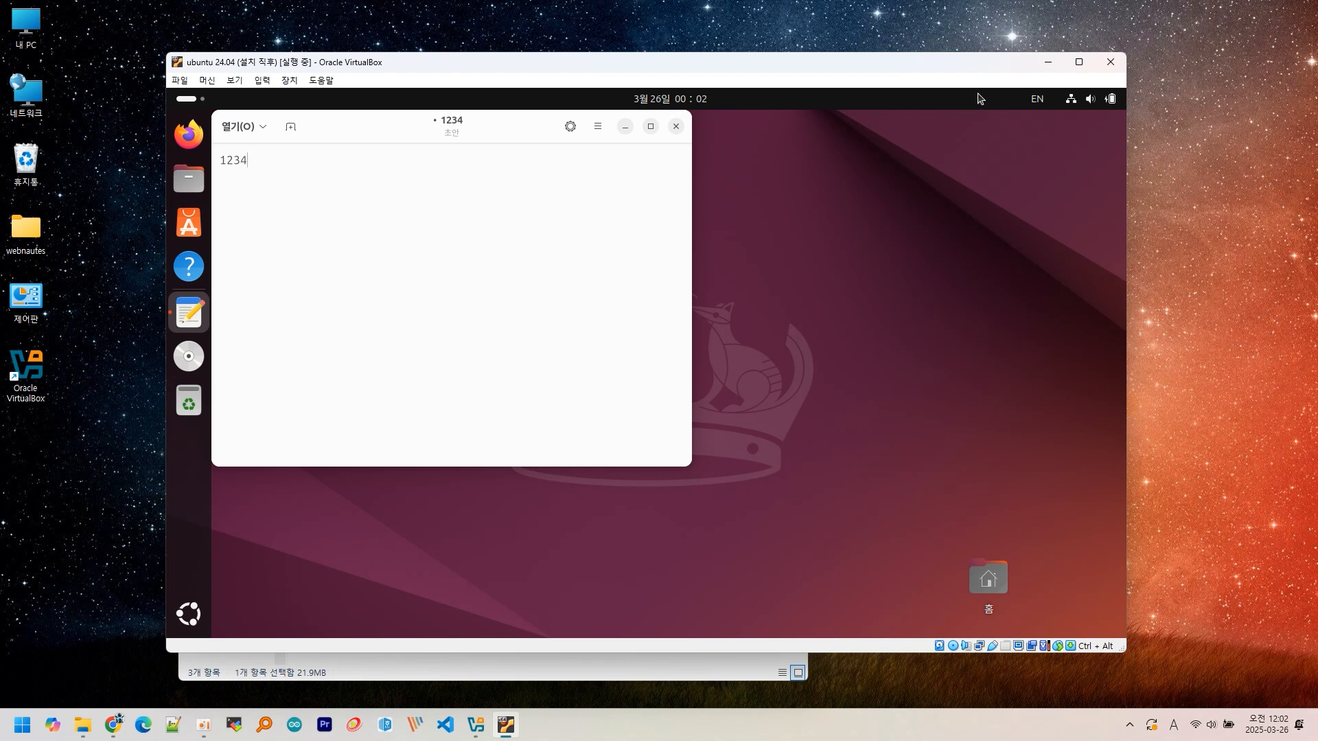
- Close the ubuntu 24.04 VM using 'Save the machine state', then close the Downloads folder window
{"action": "left_click", "coordinate": [1106, 67]}
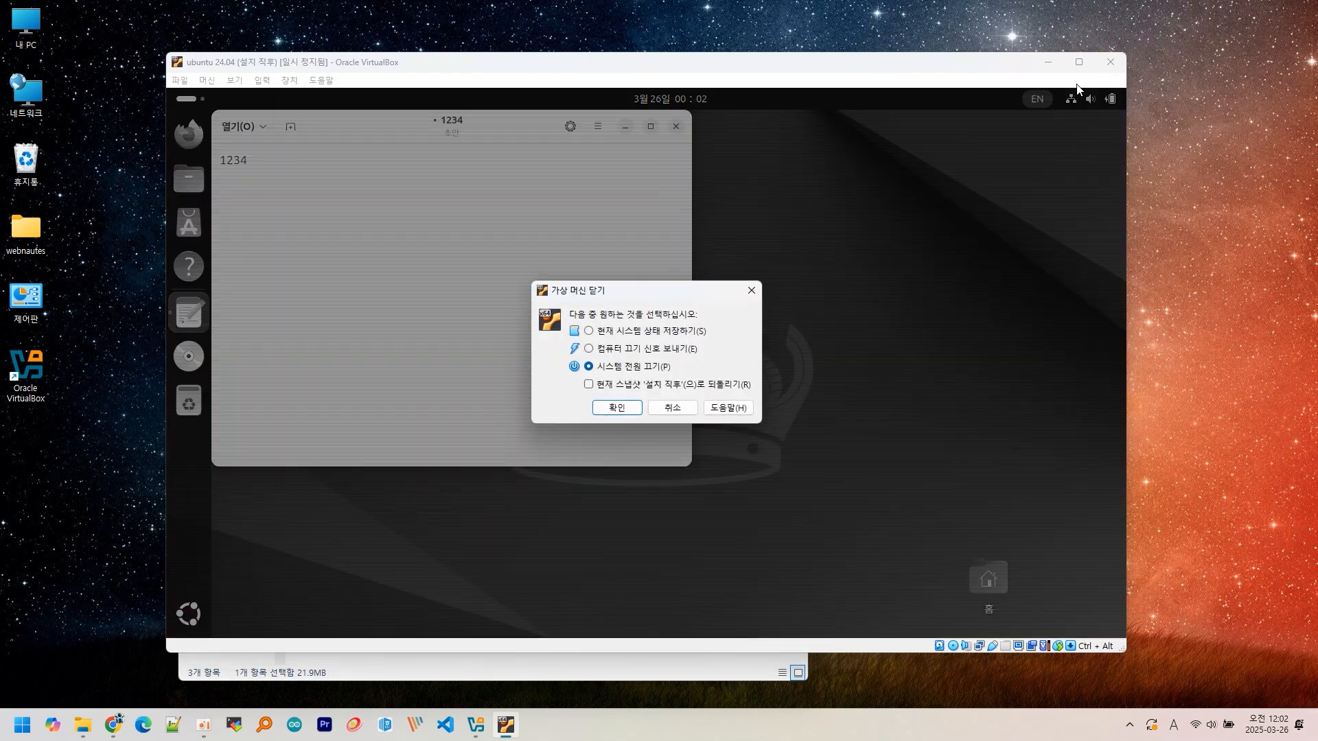
{"action": "left_click", "coordinate": [651, 334]}
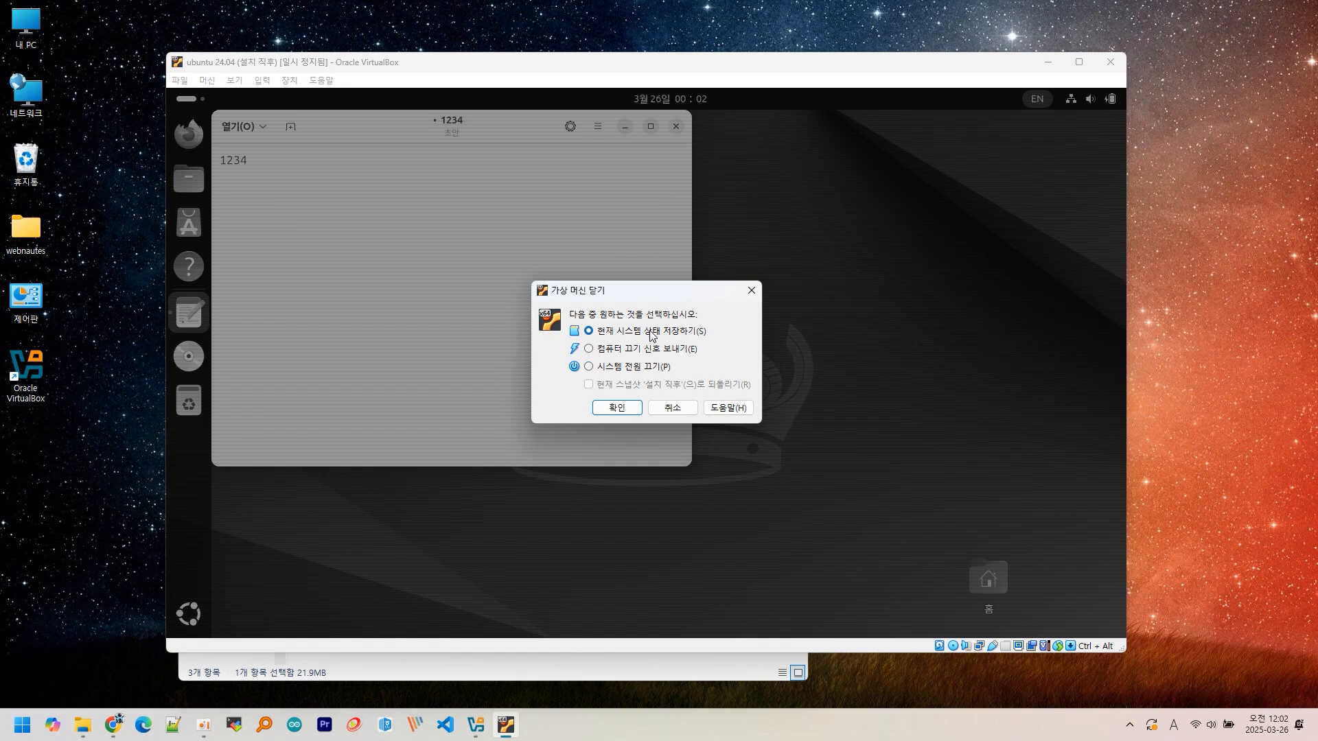
{"action": "left_click", "coordinate": [616, 408]}
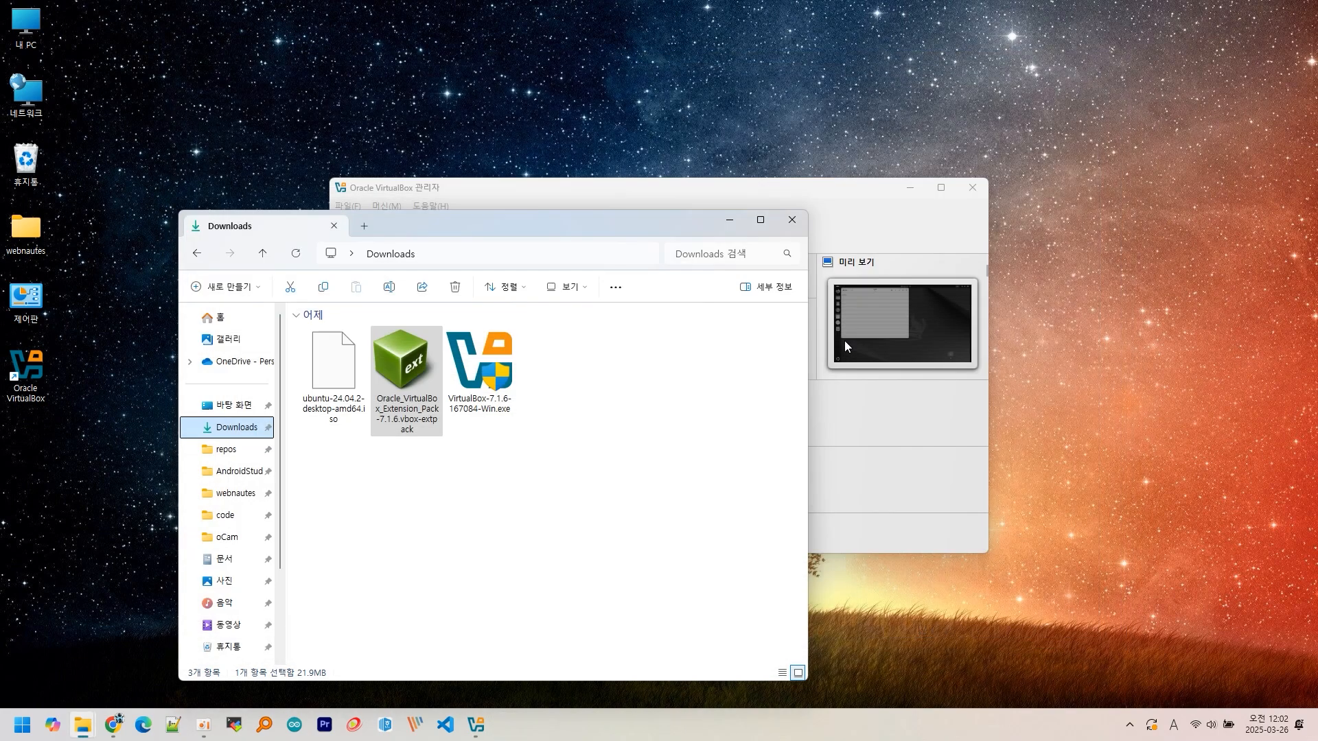
{"action": "left_click", "coordinate": [792, 220]}
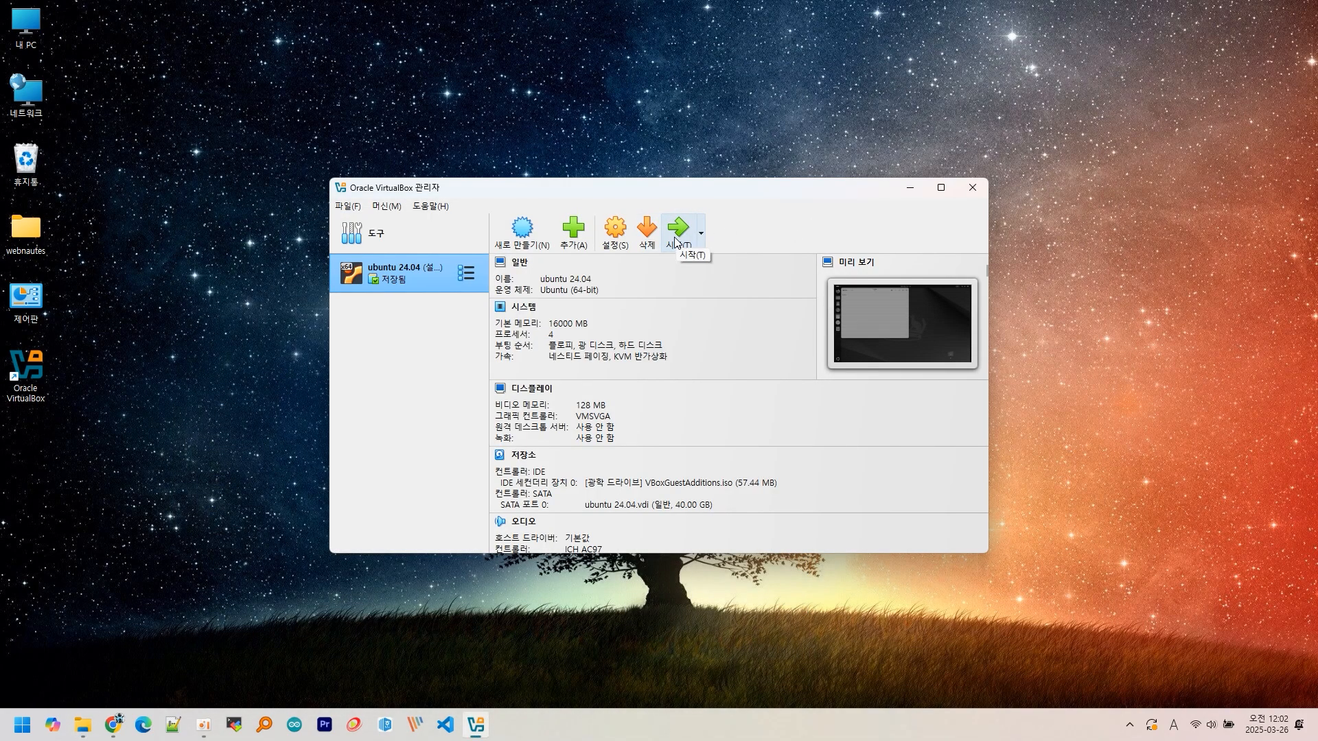
- Restore the ubuntu 24.04 VM from its saved state with the 1234 note intact, then bring up its close dialog
{"action": "left_click", "coordinate": [675, 238]}
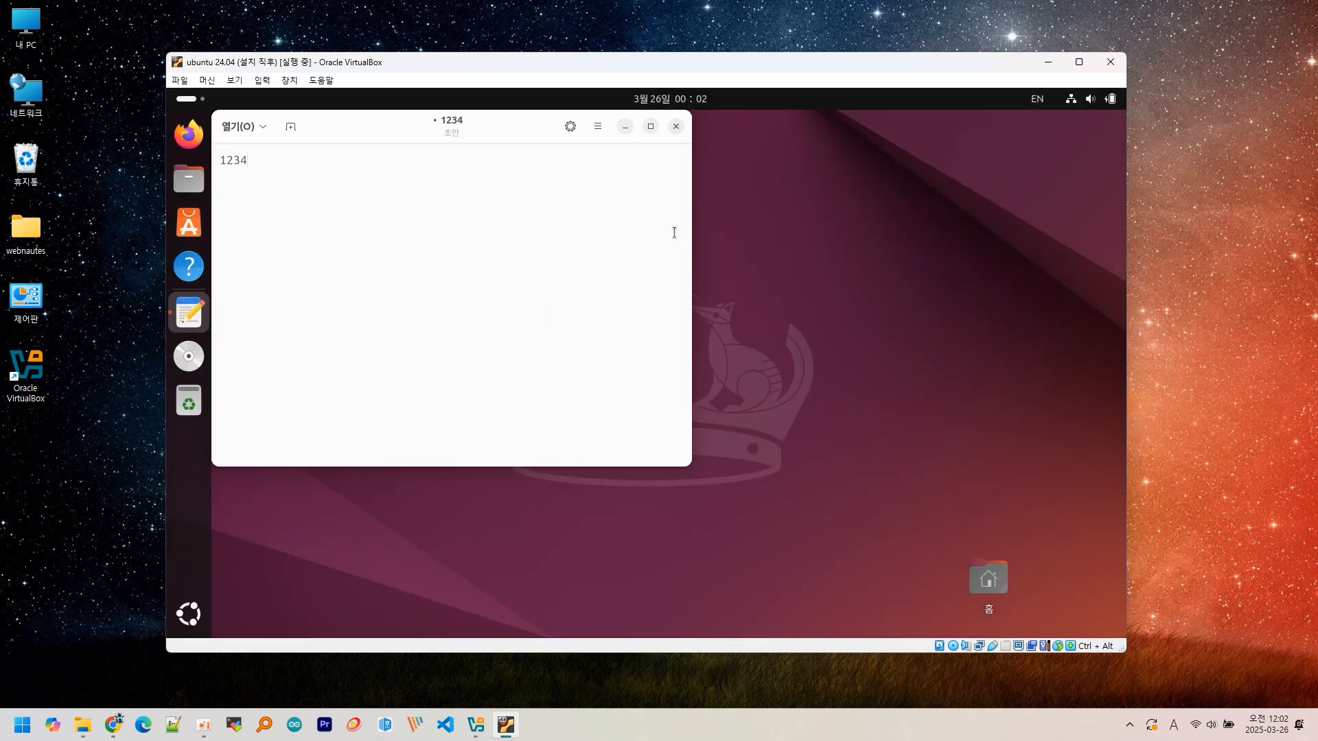
{"action": "left_click", "coordinate": [1108, 66]}
- Power off the ubuntu 24.04 VM and exit VirtualBox Manager
{"action": "left_click", "coordinate": [621, 368]}
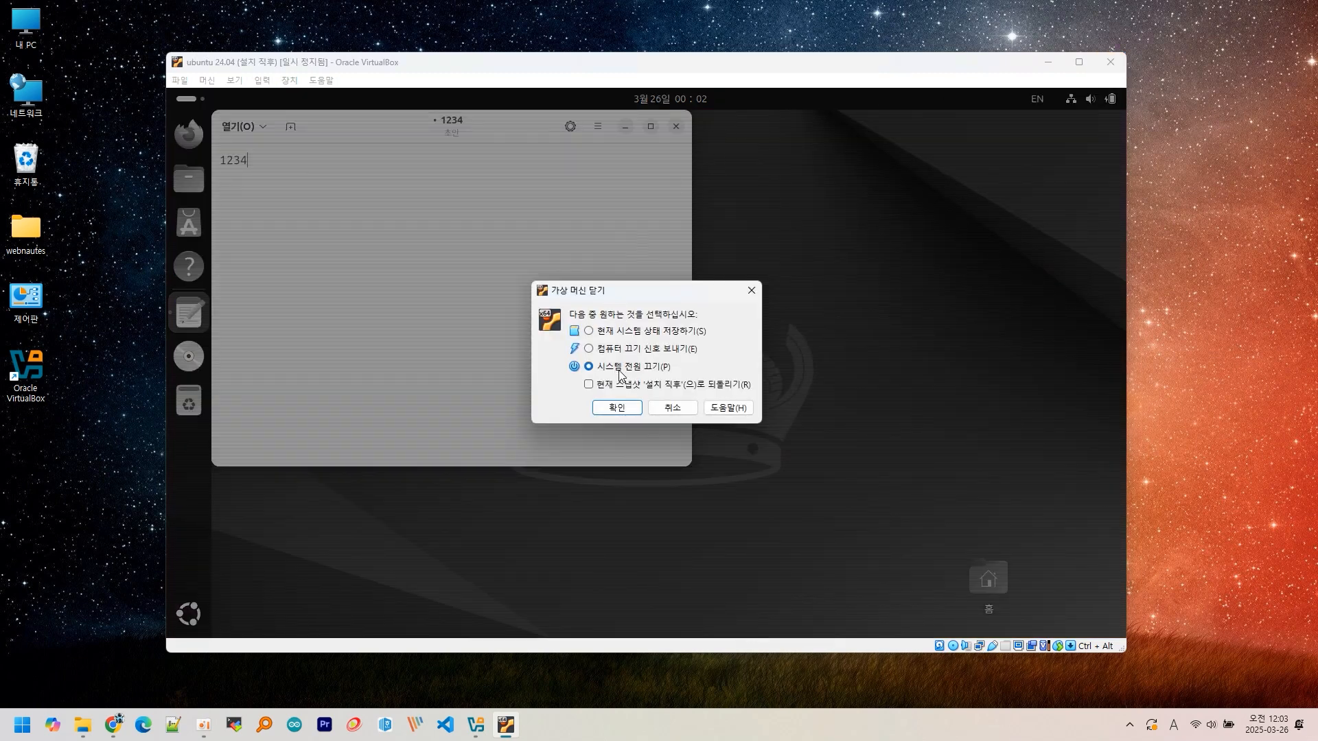
{"action": "left_click", "coordinate": [616, 407]}
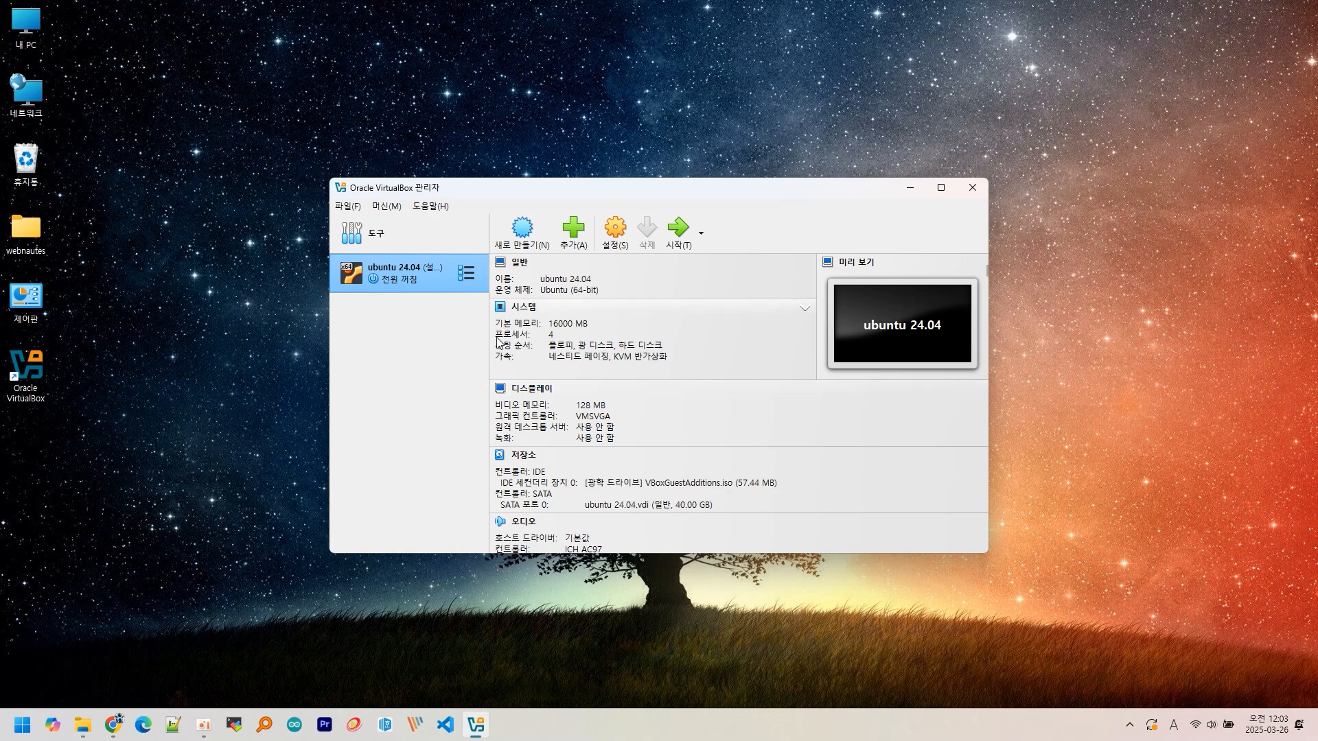
{"action": "left_click", "coordinate": [970, 187]}
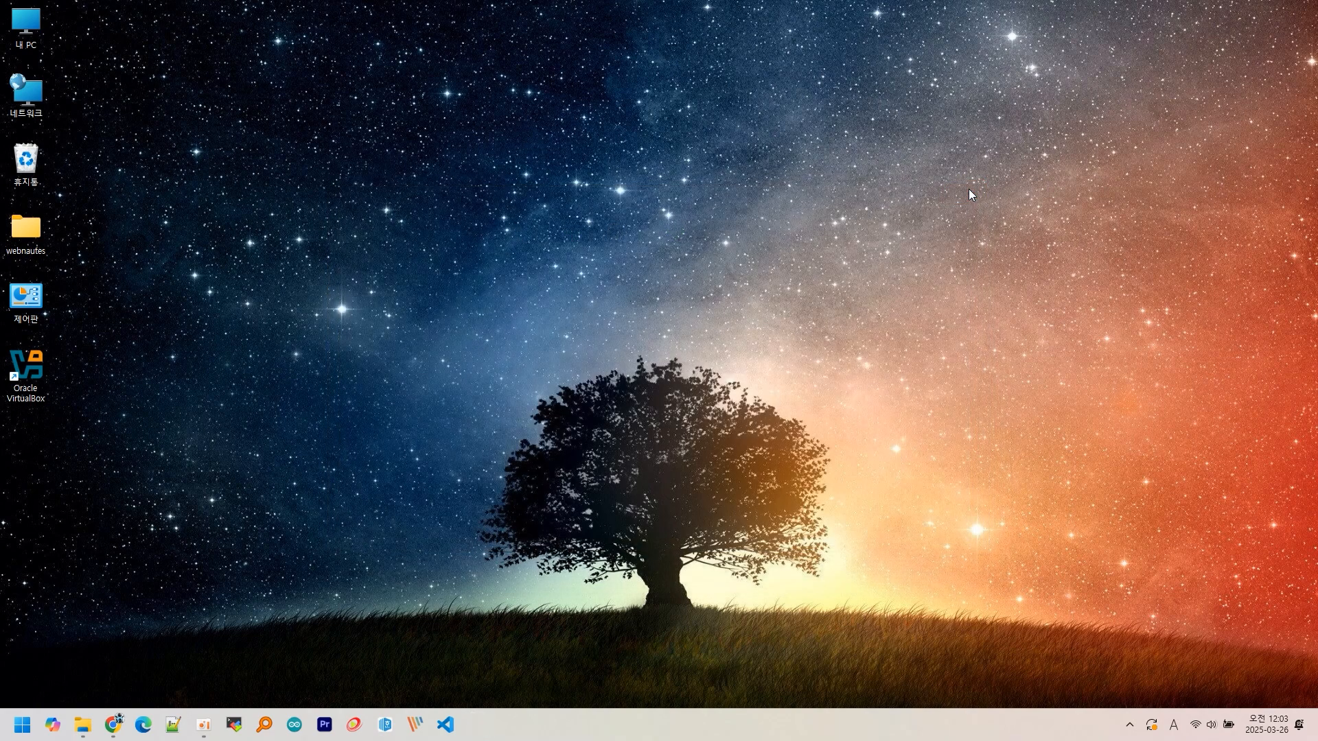